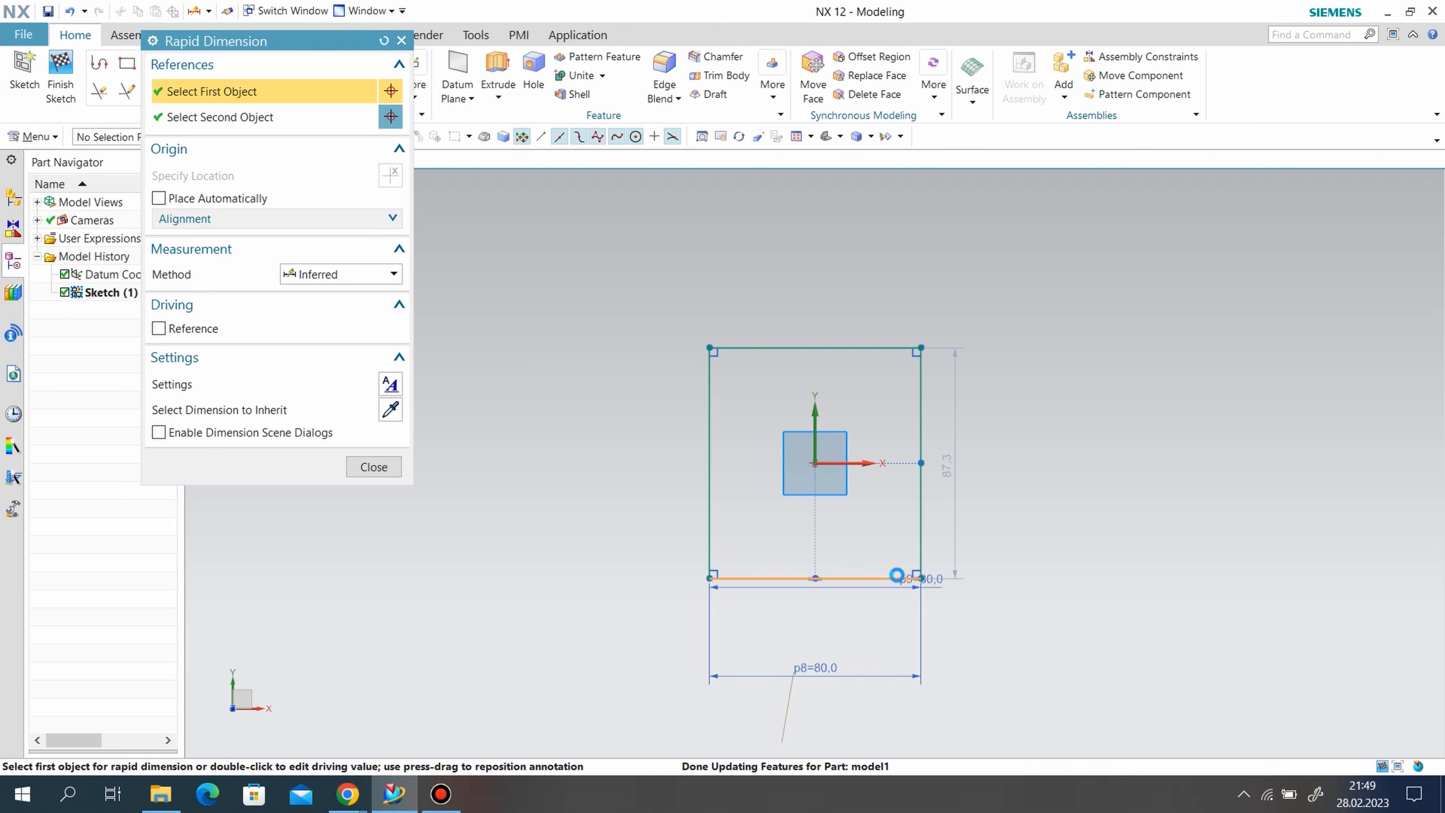
Dimension the rectangle's height and set it to 80 mm
click(920, 576)
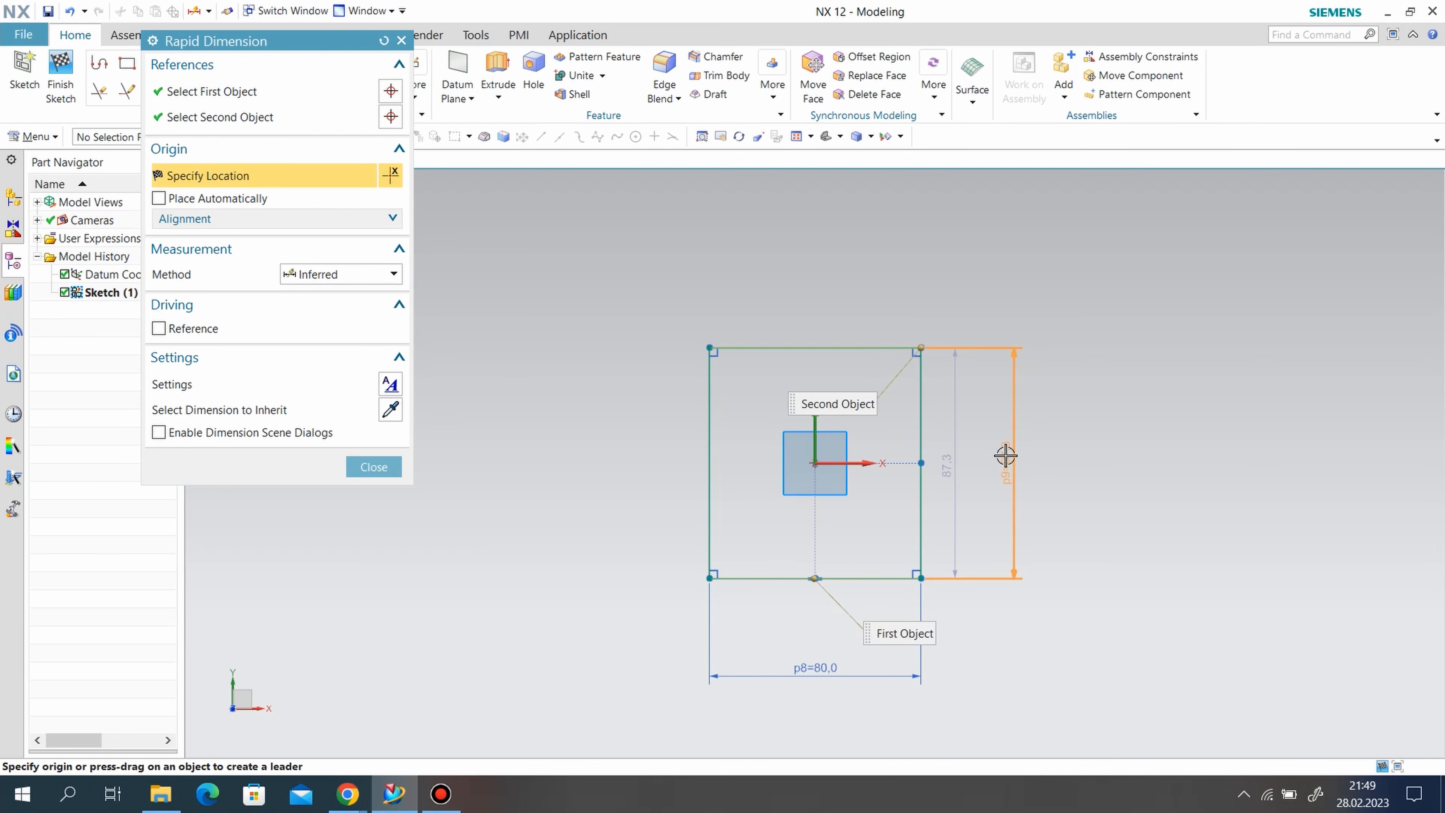
click(1006, 462)
text(80)
key(Return)
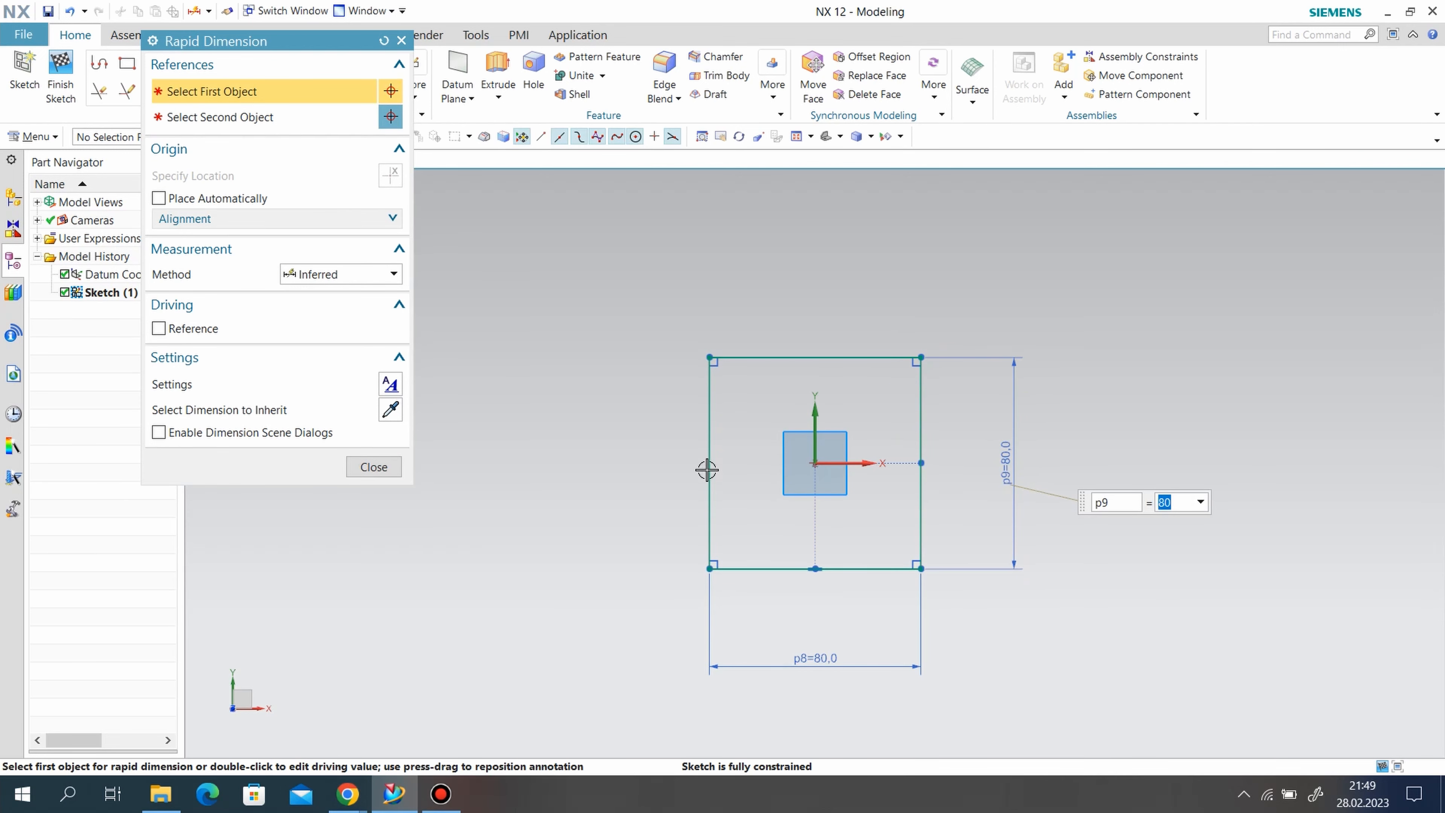
click(374, 467)
Fillet all four corners of the 80 mm square sketch with a 20 mm radius
click(298, 89)
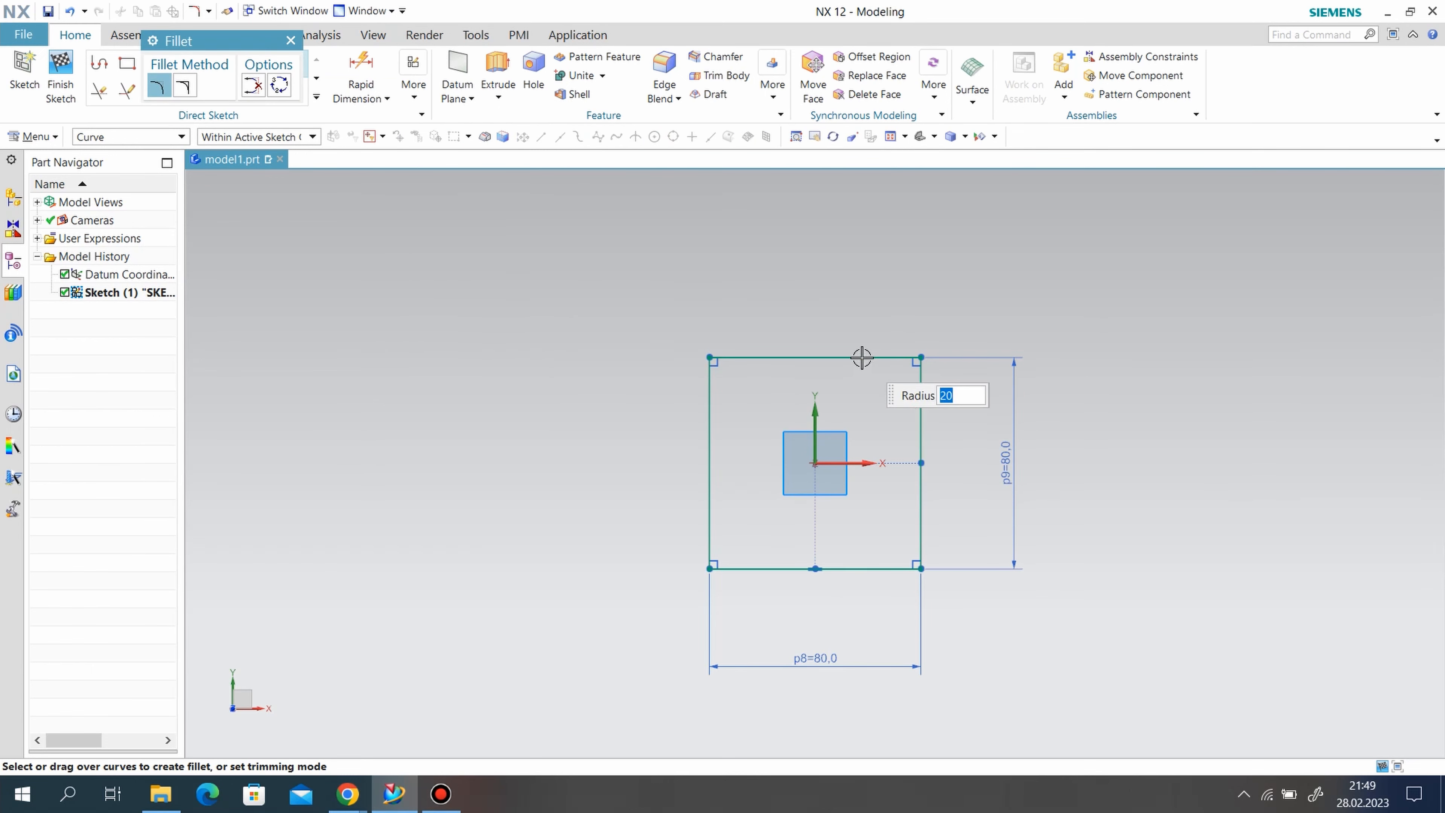
click(919, 386)
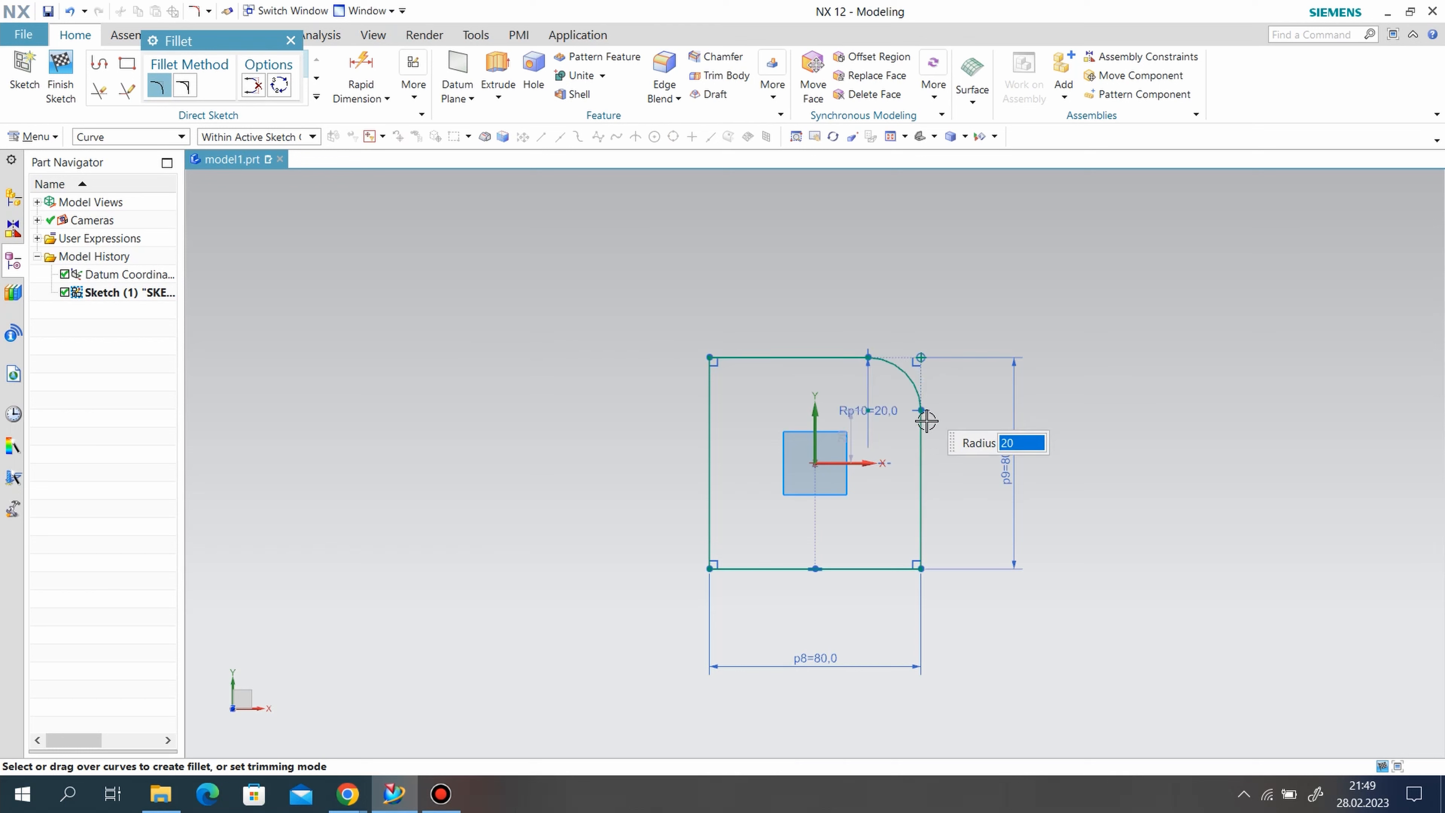
click(919, 539)
click(895, 569)
click(763, 569)
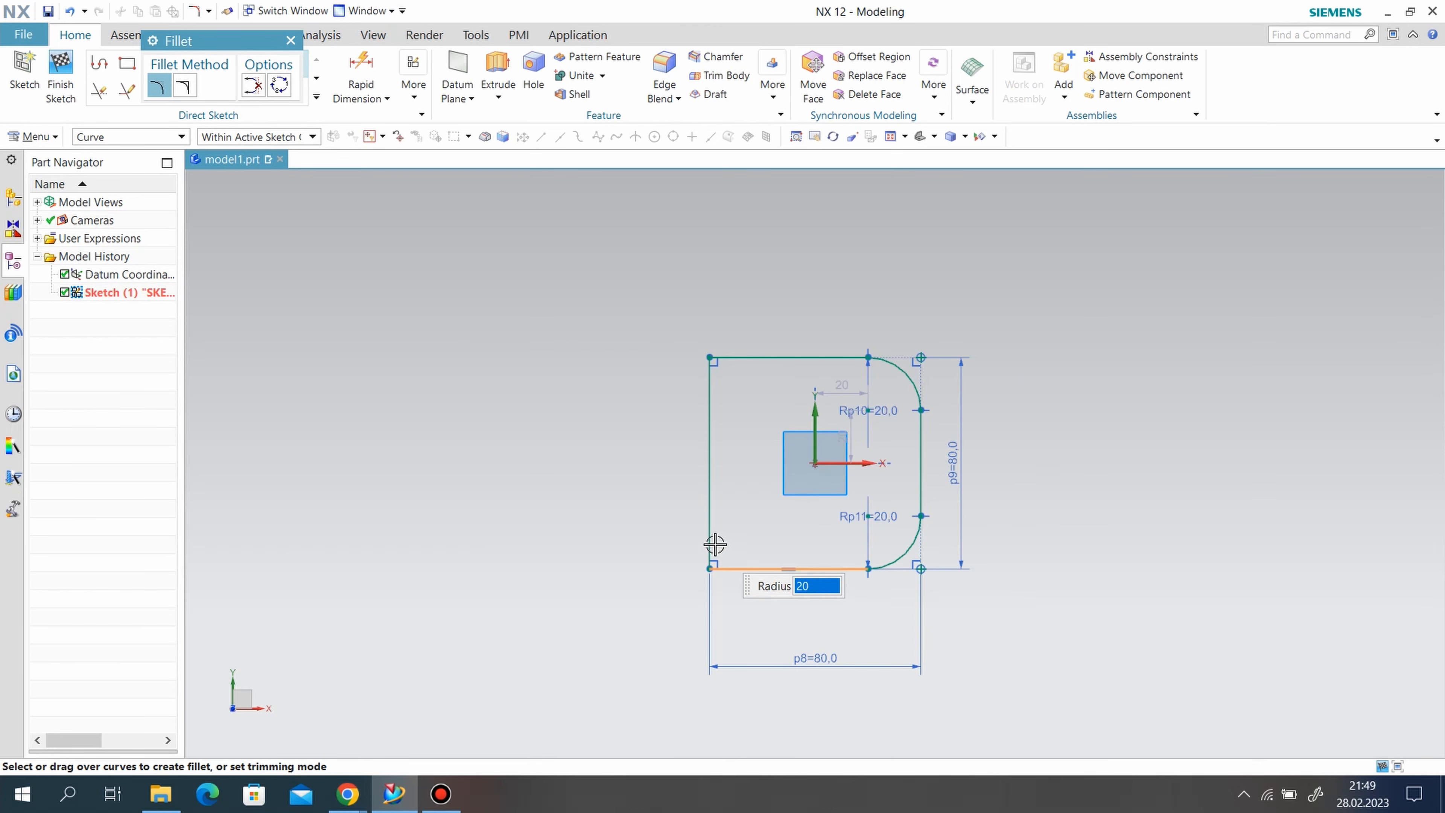
click(711, 416)
click(713, 395)
click(738, 357)
scroll(942, 462, up, 2)
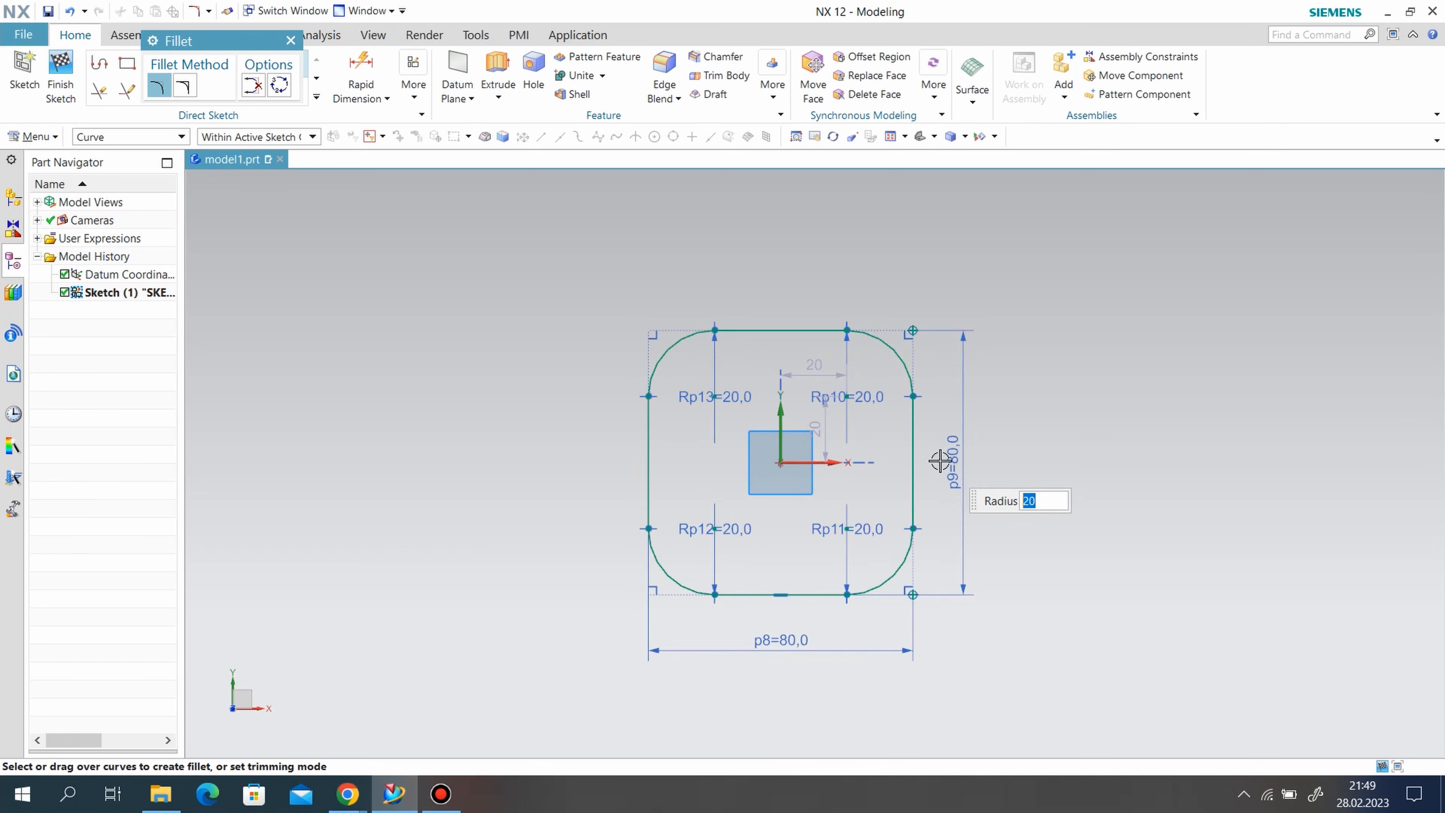
click(290, 40)
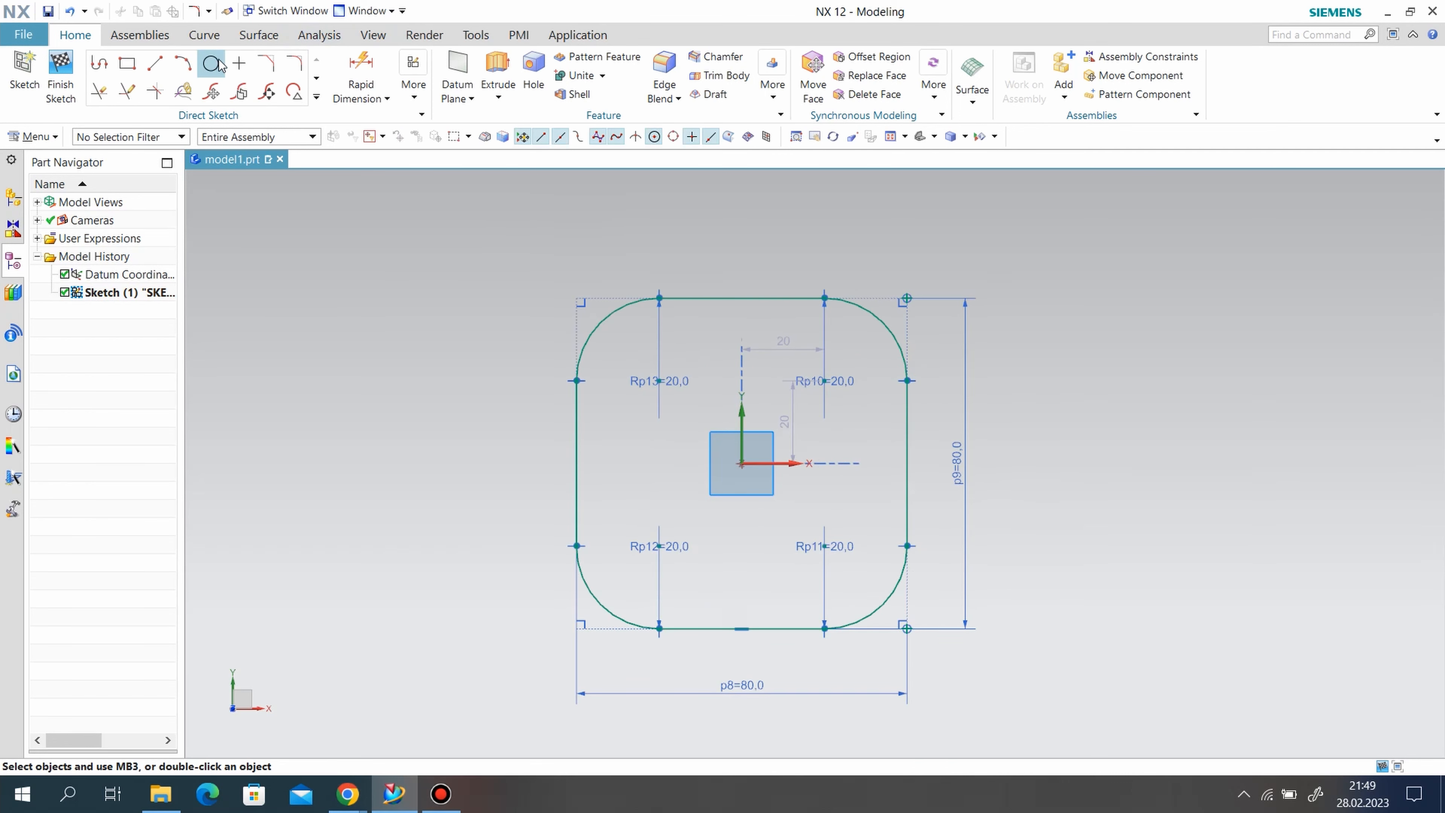
Sketch a circle near each corner of the profile, the upper two about 8 to 9 mm and the lower two about 32 mm in diameter
key(o)
click(635, 362)
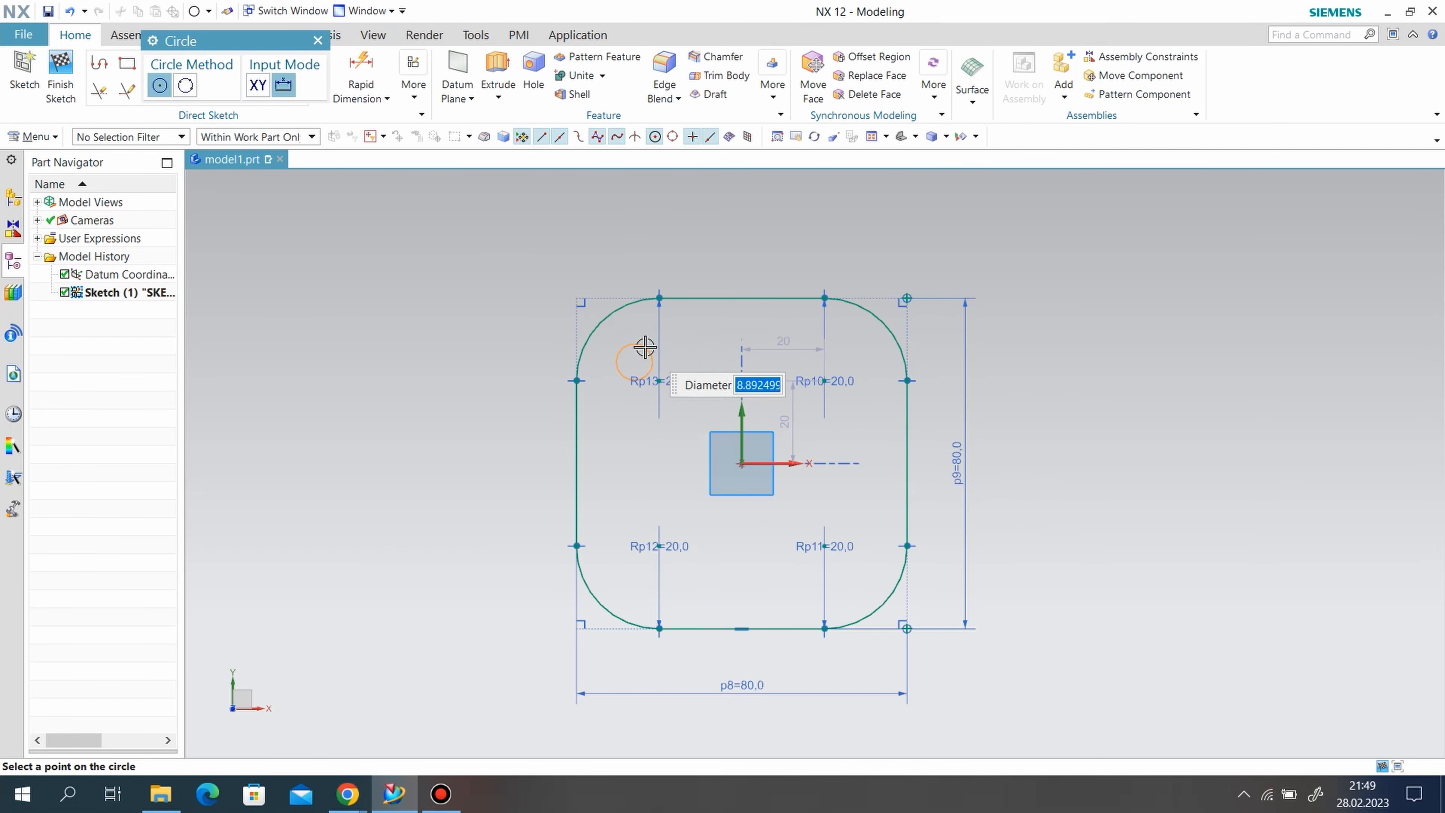
click(645, 346)
click(850, 362)
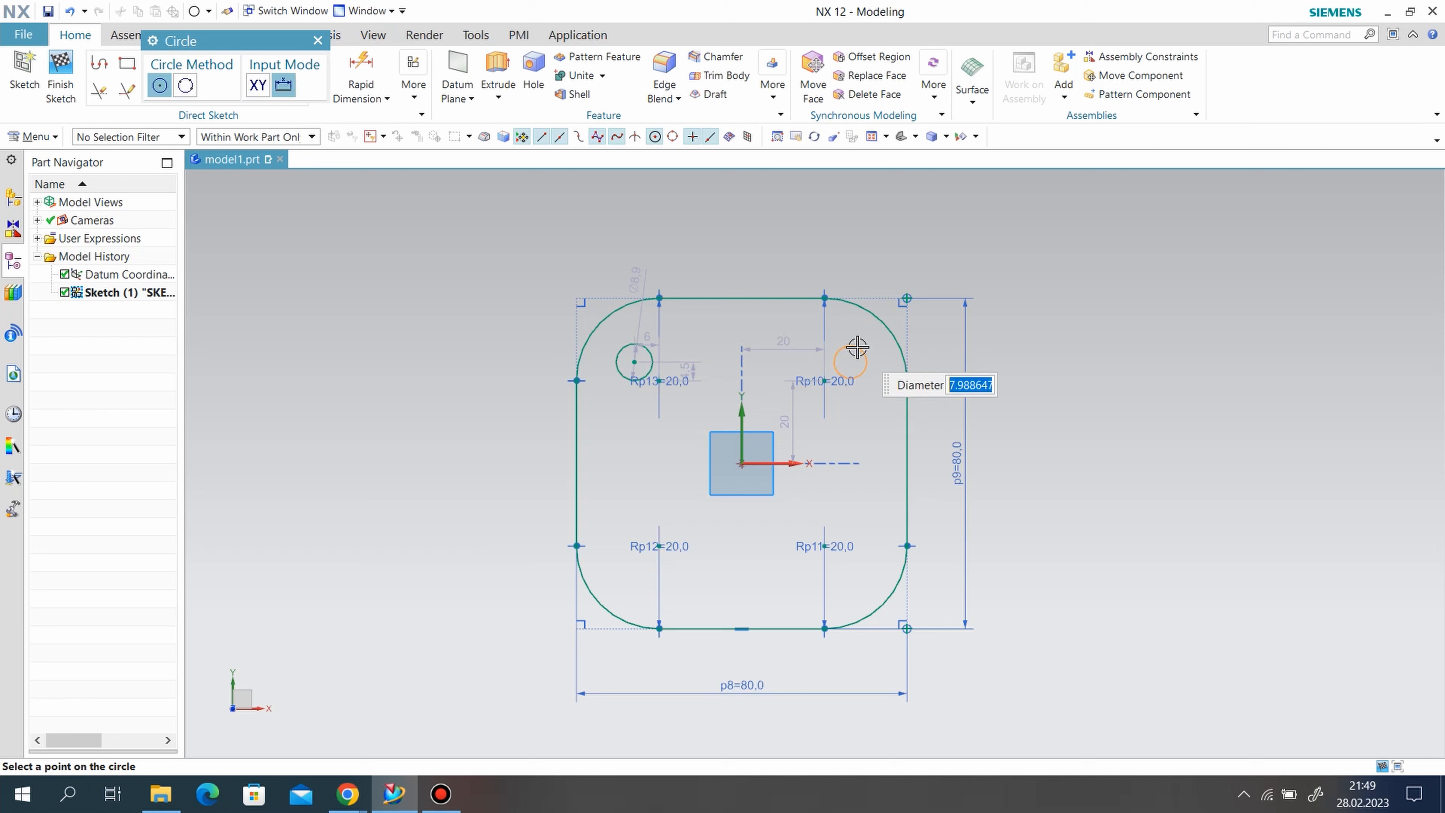
click(857, 346)
click(850, 575)
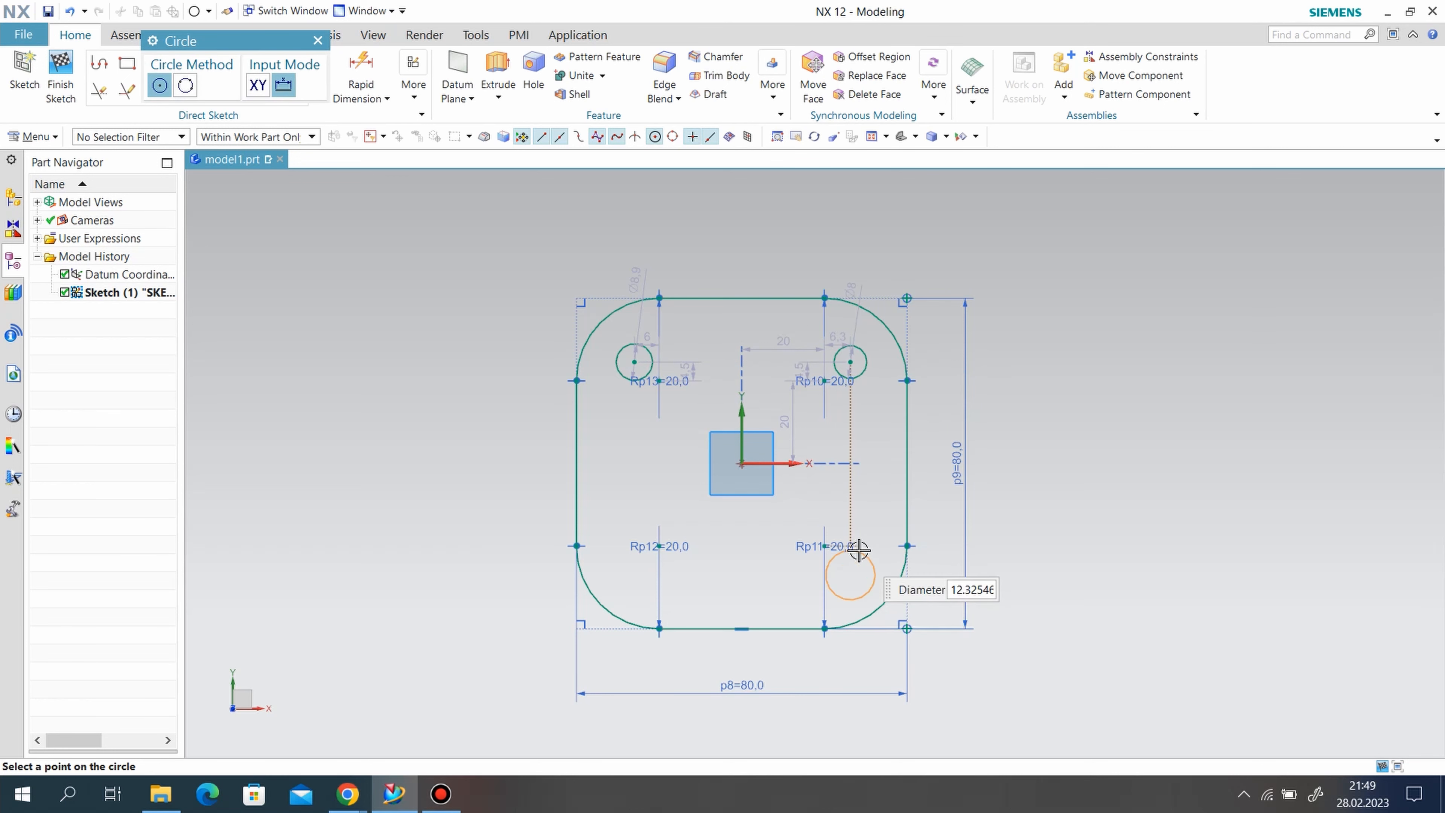
click(869, 512)
click(638, 575)
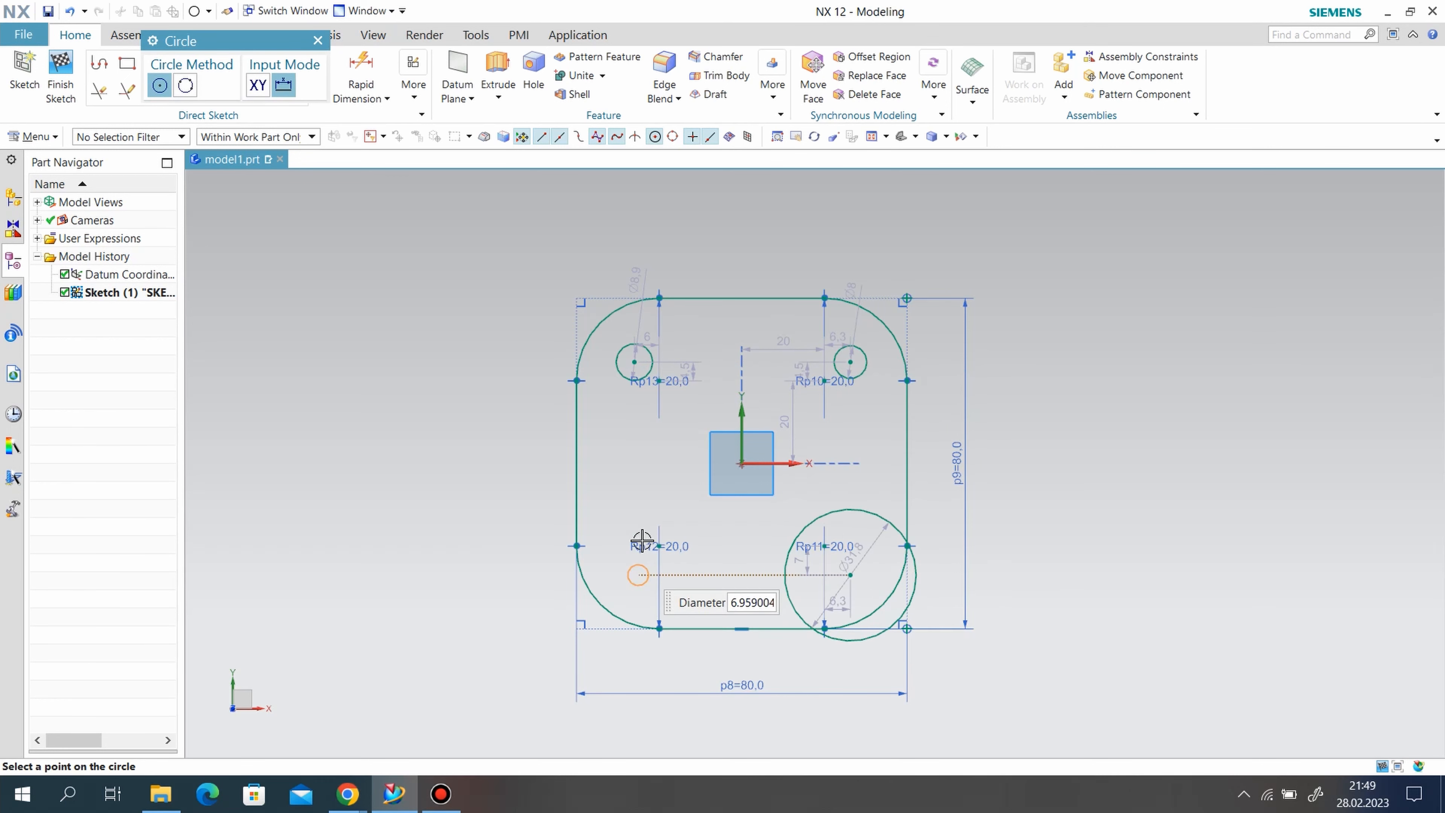
click(594, 527)
Apply vertical alignment constraints between the centers of the two left circles and between those of the two right circles
click(413, 85)
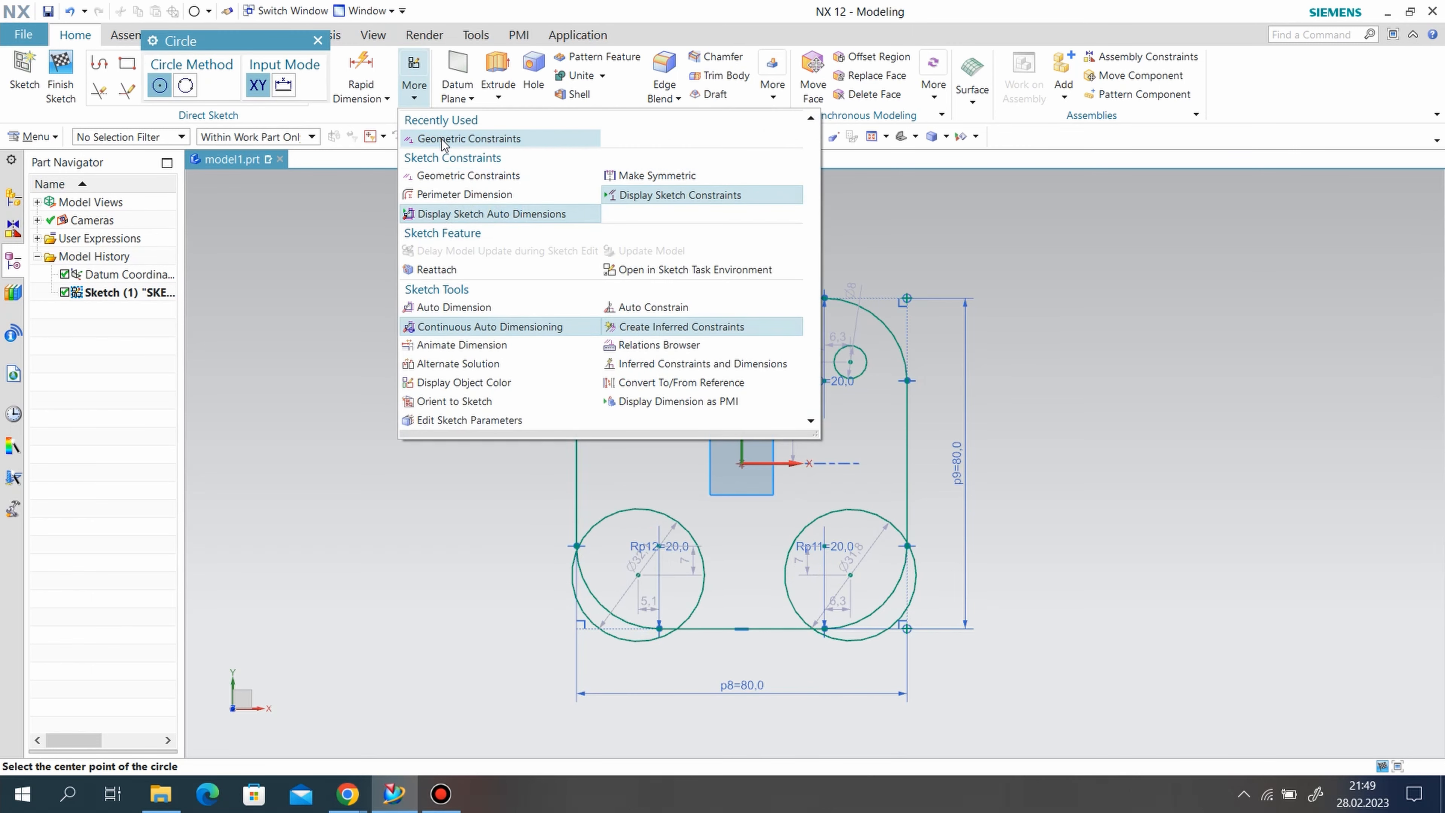
click(484, 136)
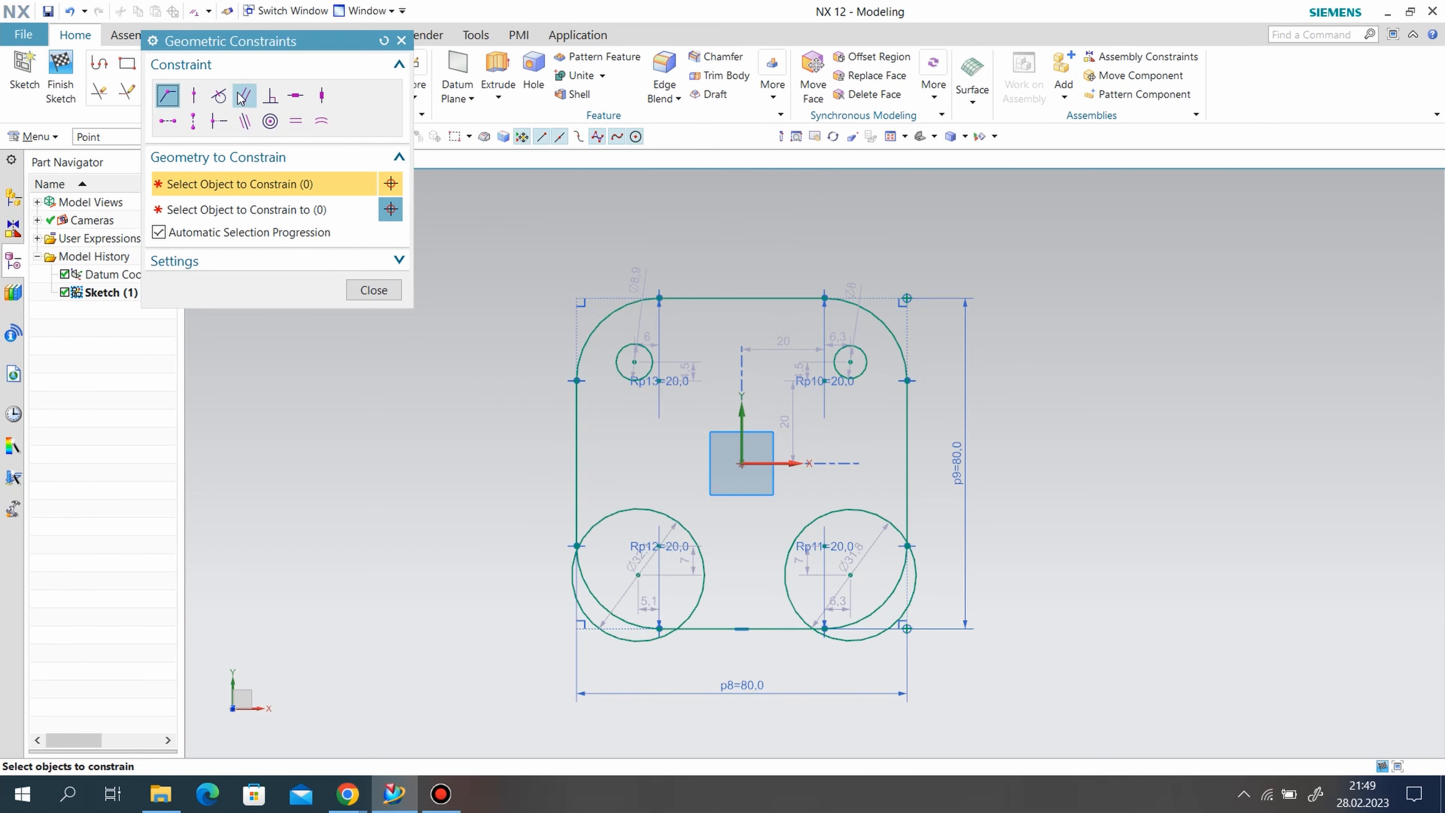
click(633, 362)
click(638, 575)
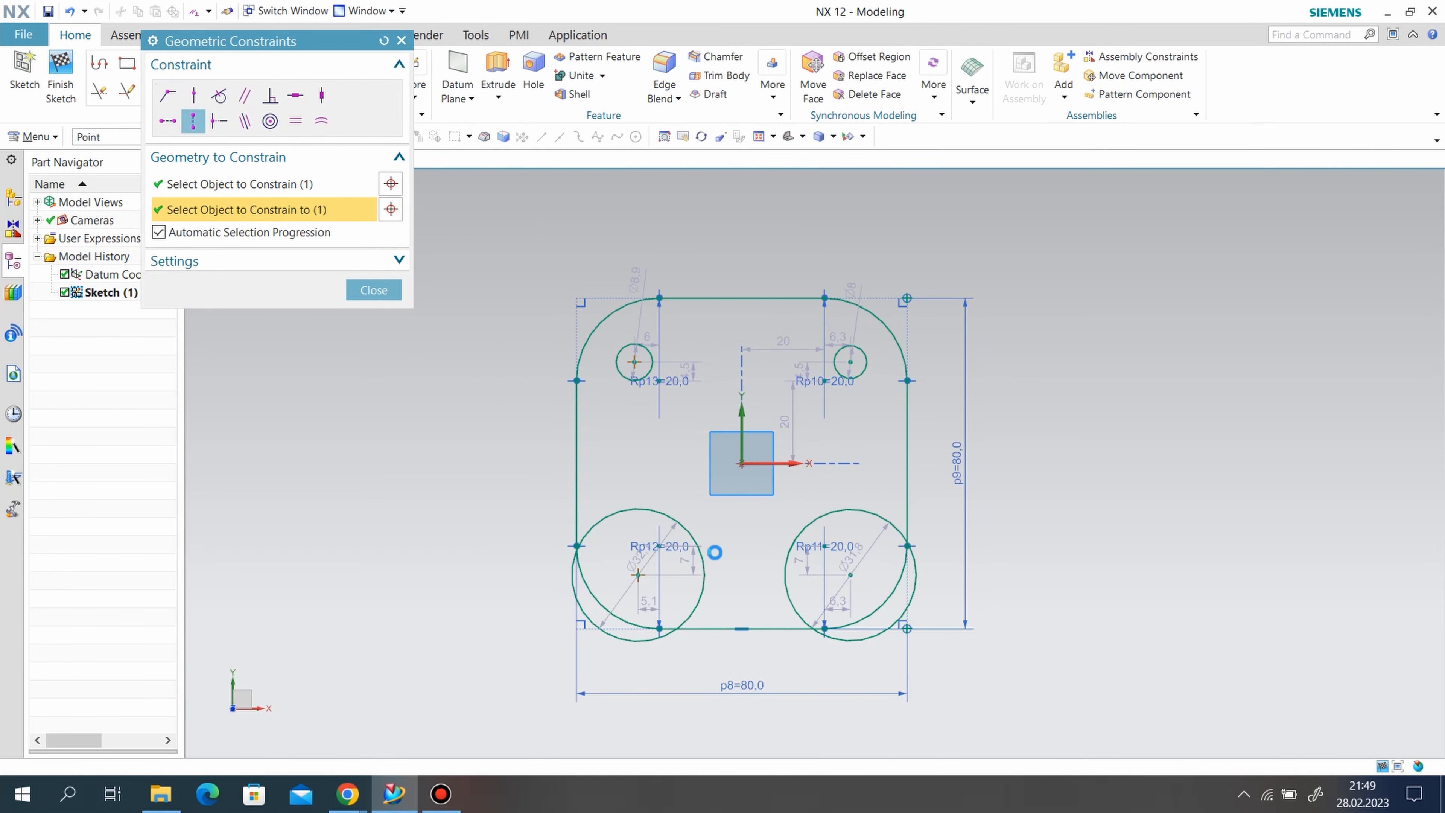
click(854, 363)
click(850, 575)
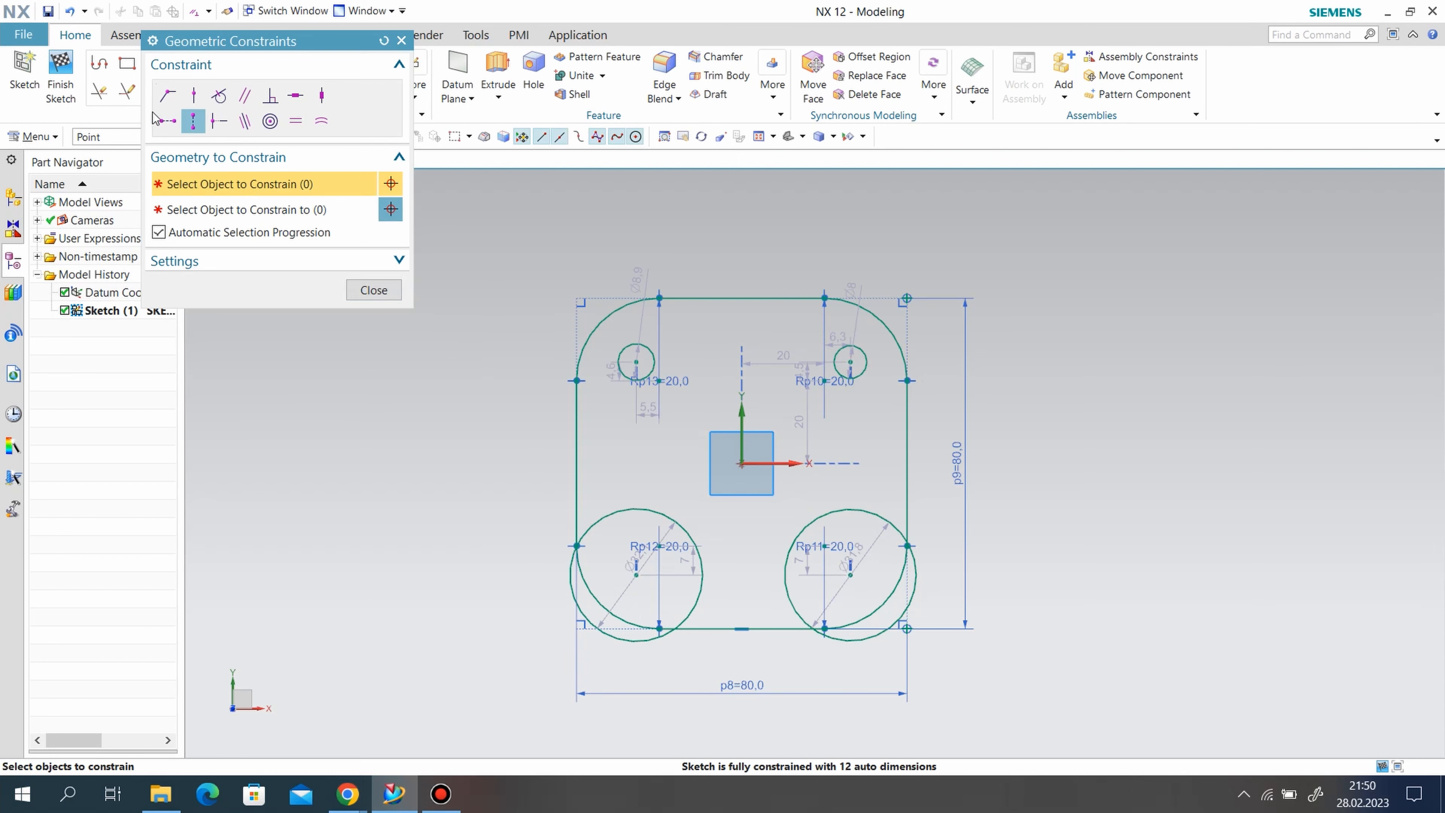
Apply horizontal alignment constraints between the centers of the two upper circles and between those of the two lower circles
click(163, 120)
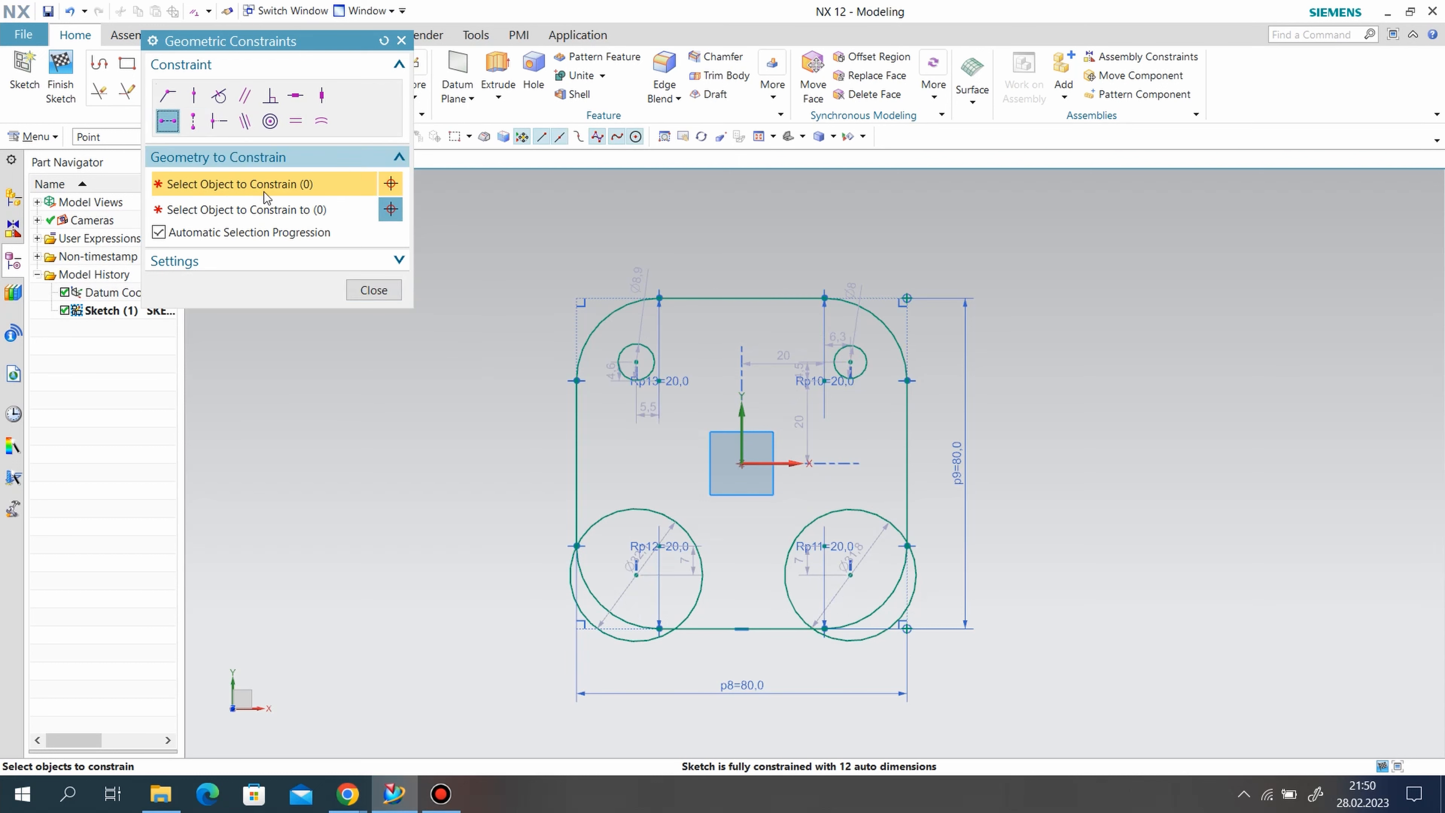
click(850, 362)
click(850, 575)
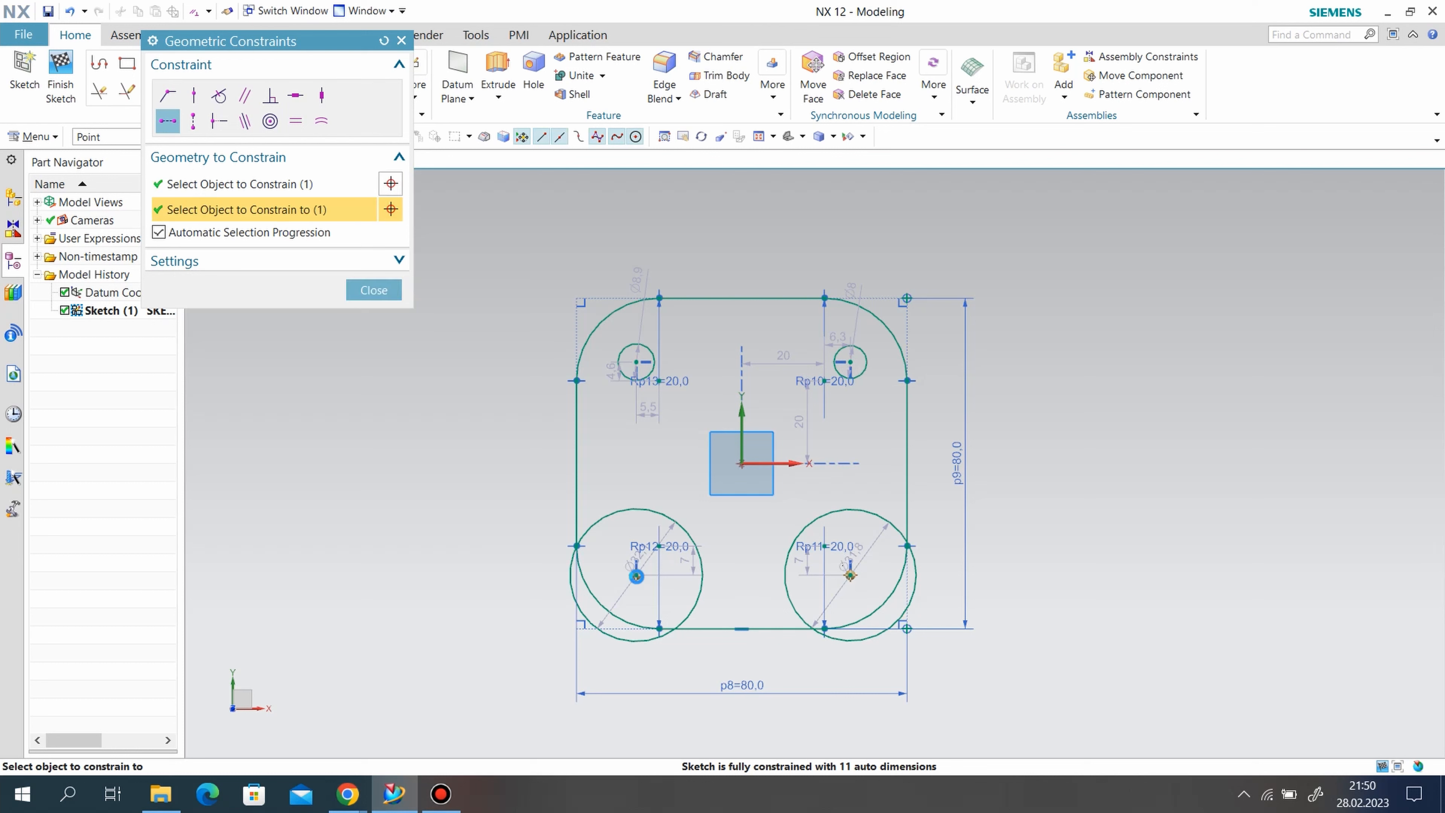
Constrain all four circles to equal radius
click(321, 121)
click(648, 363)
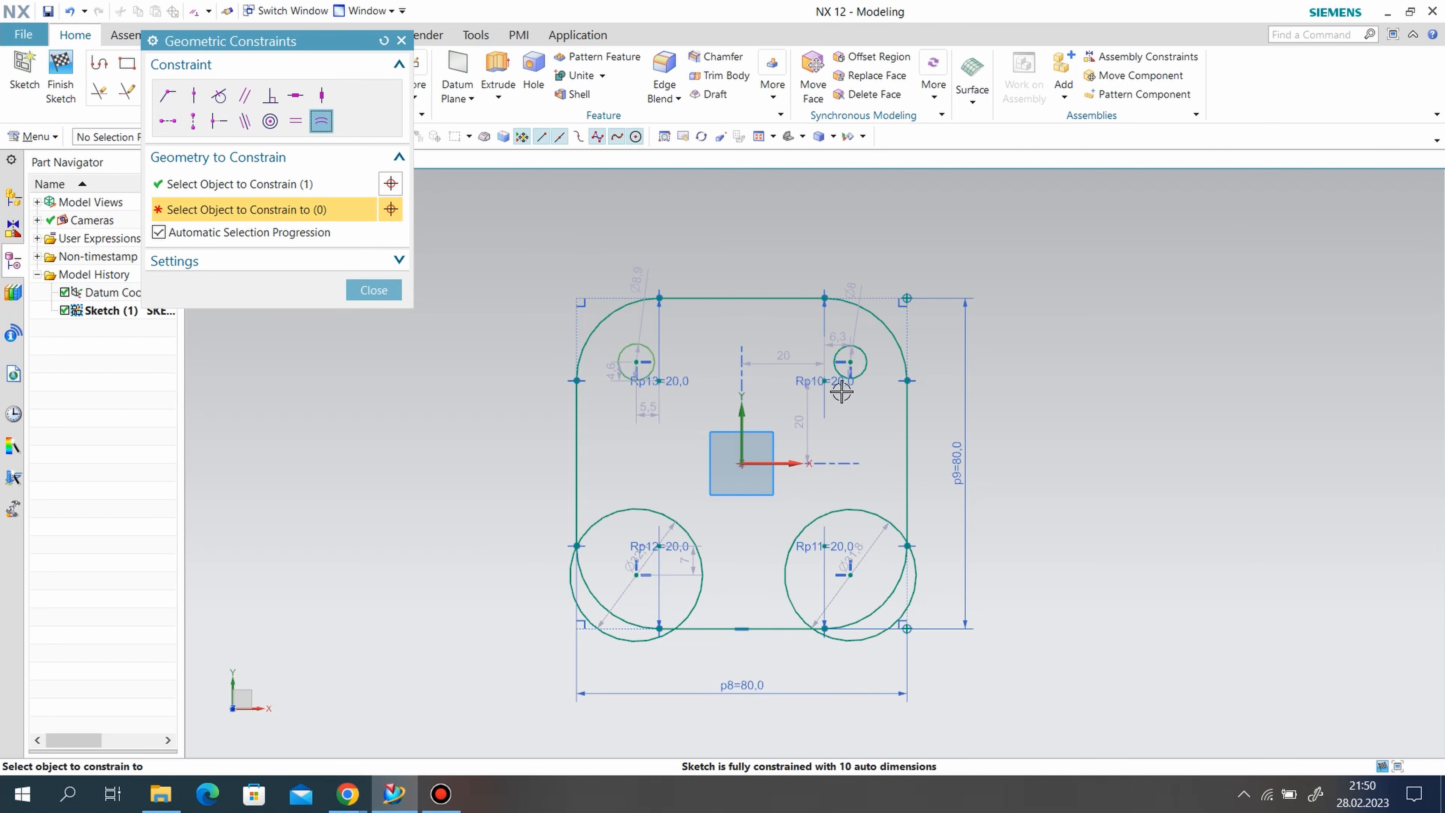
click(850, 365)
click(897, 491)
click(884, 520)
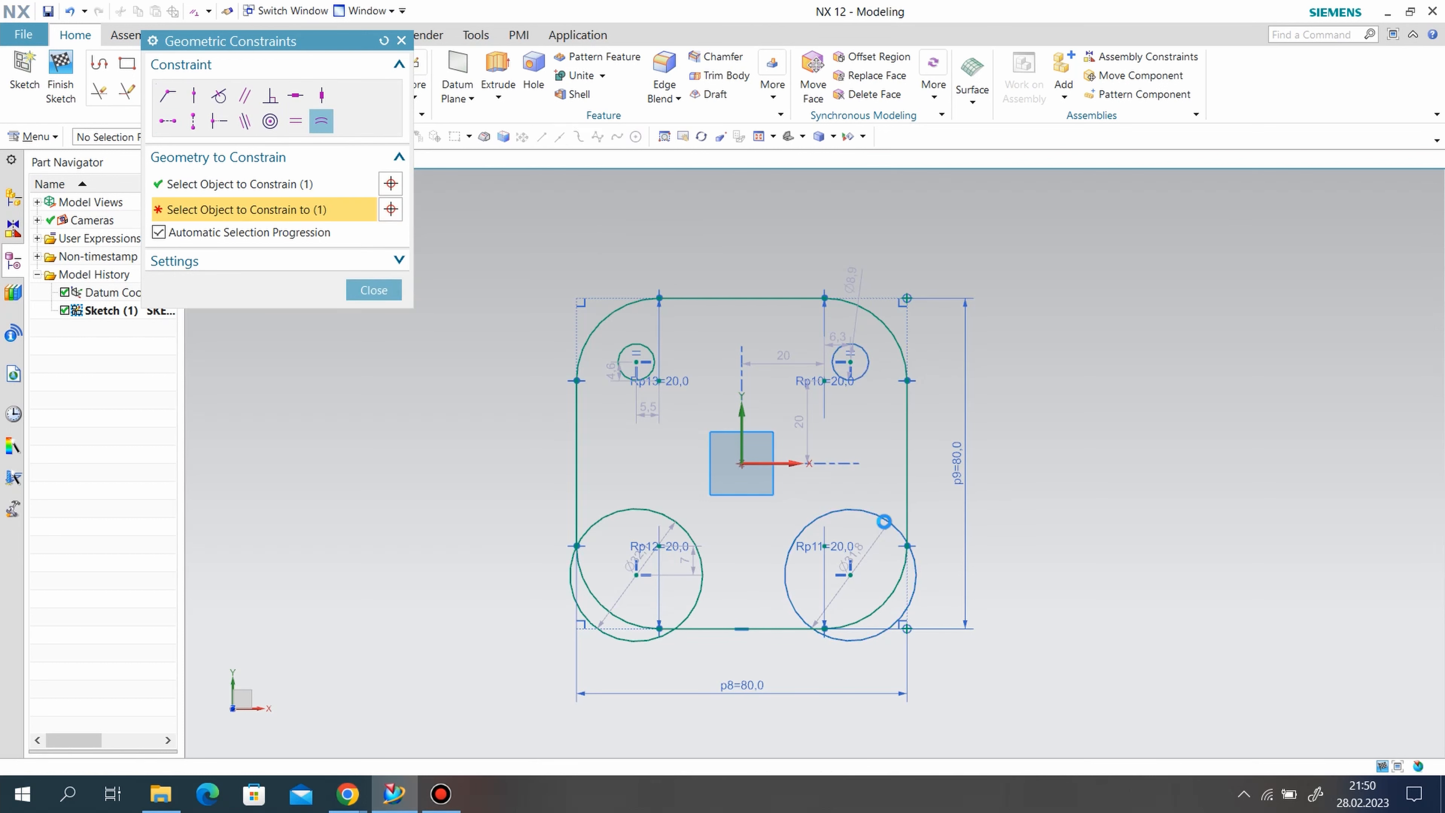
click(674, 530)
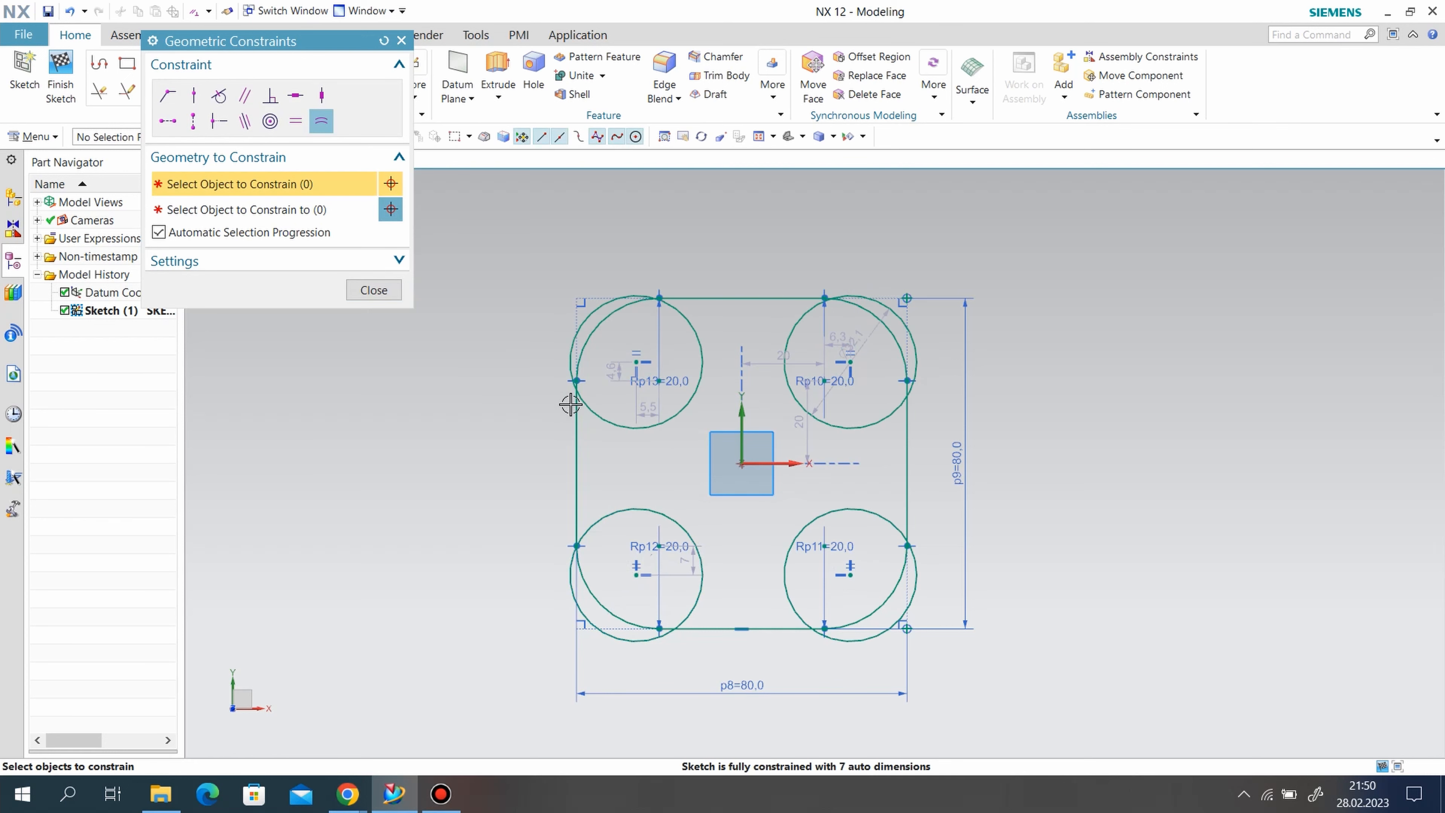
click(395, 295)
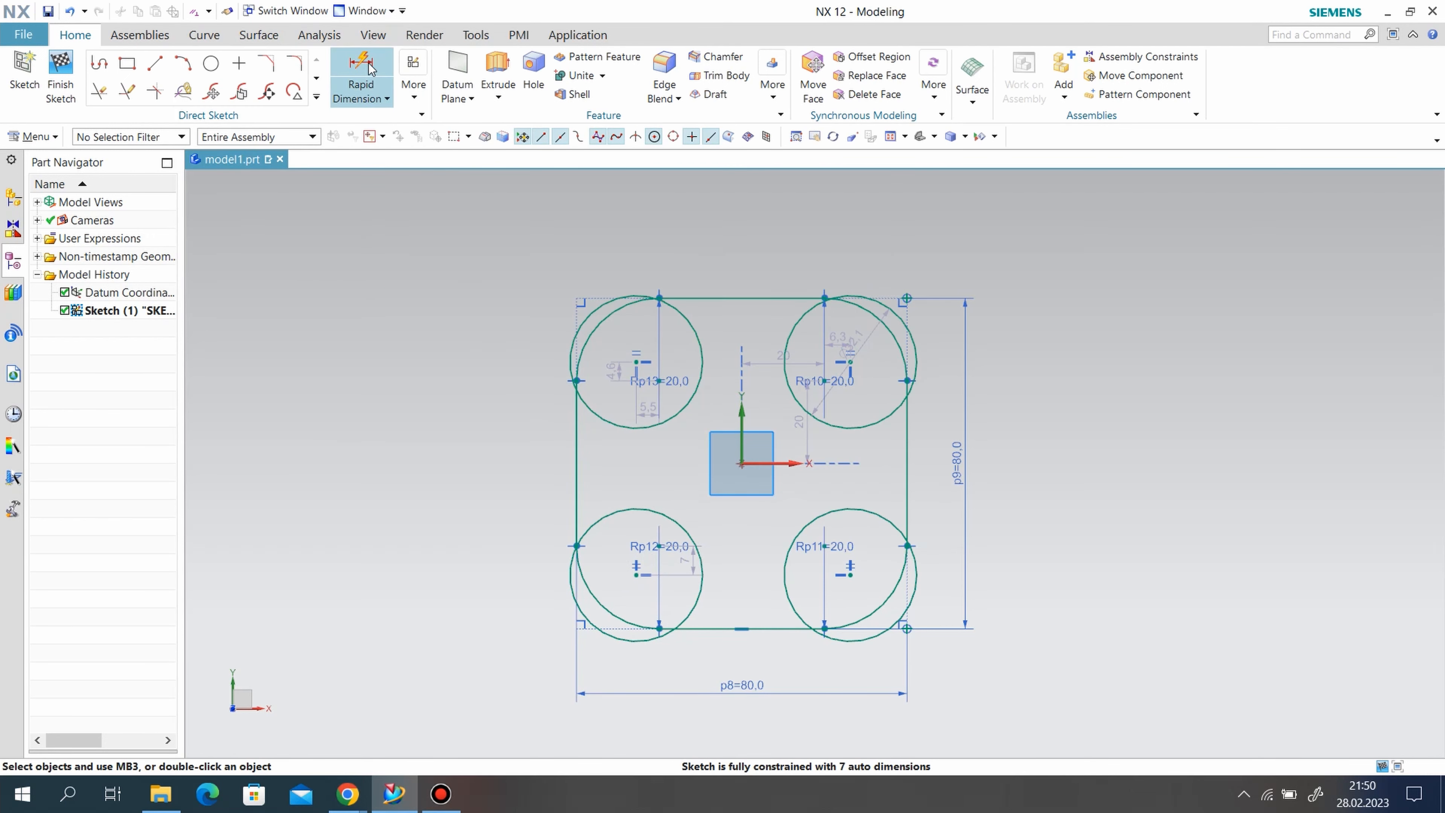
Dimension the upper-left circle's diameter and set it to 12 mm
click(362, 71)
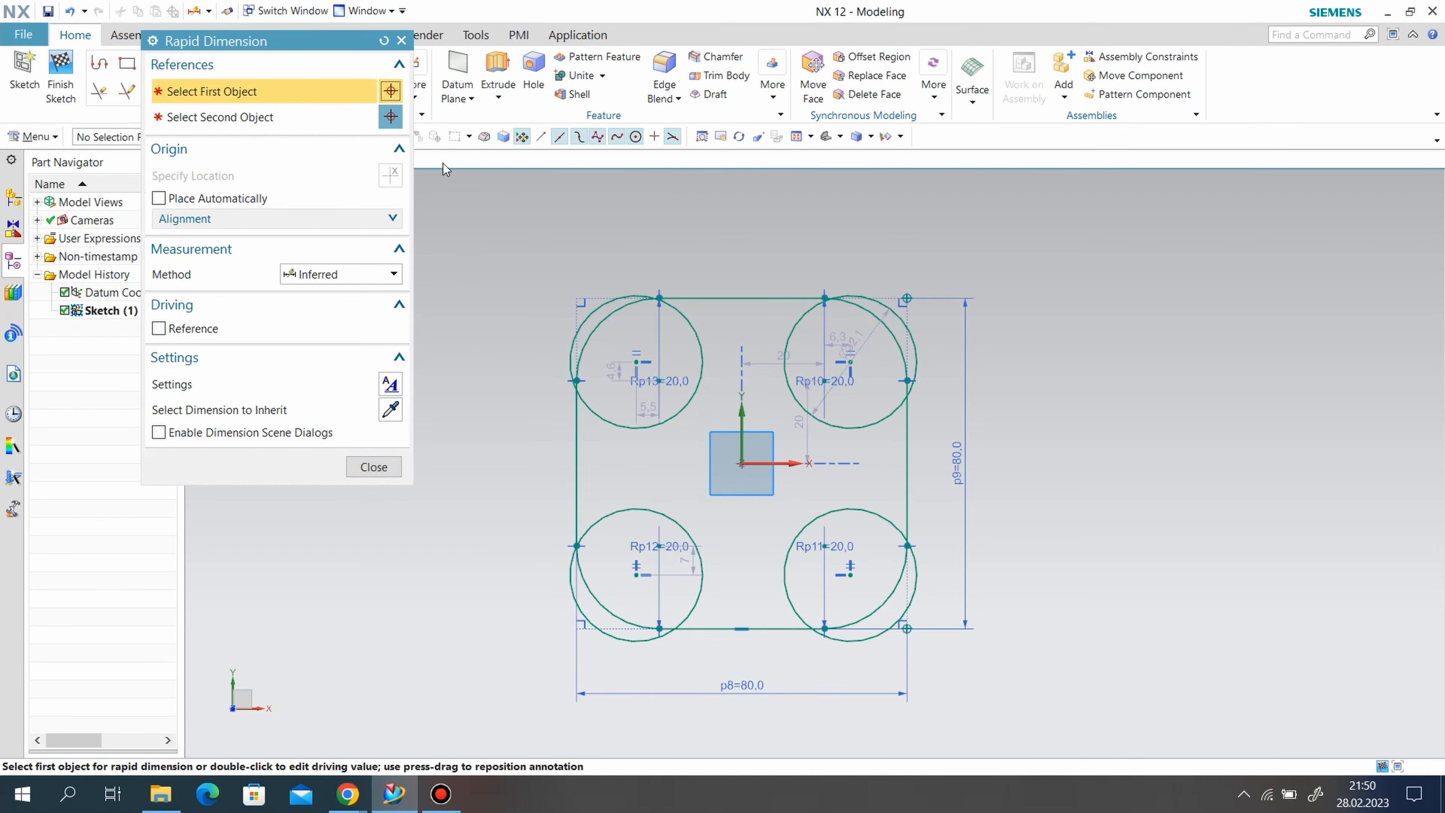
click(685, 302)
click(702, 239)
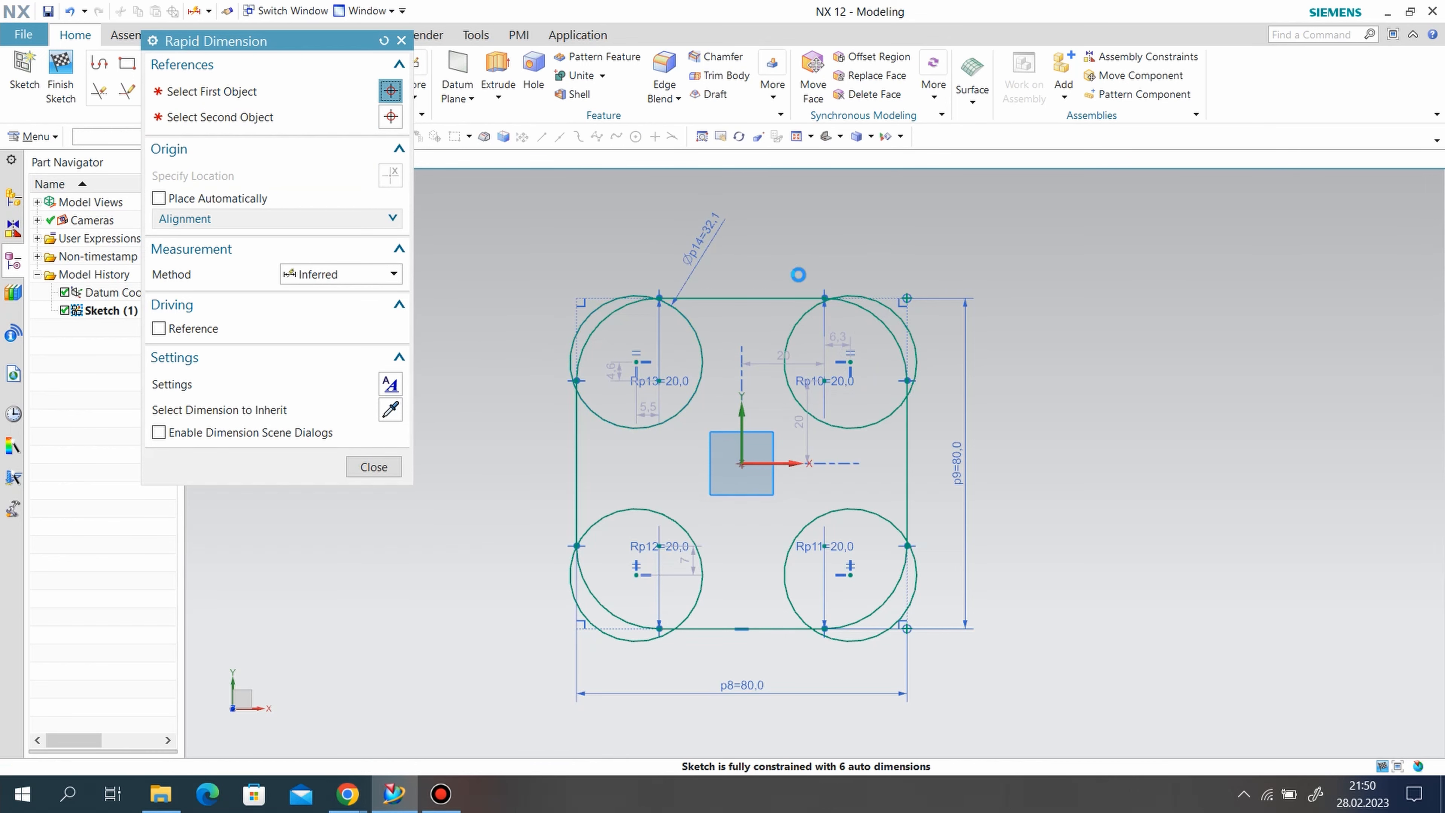
text(12)
key(Return)
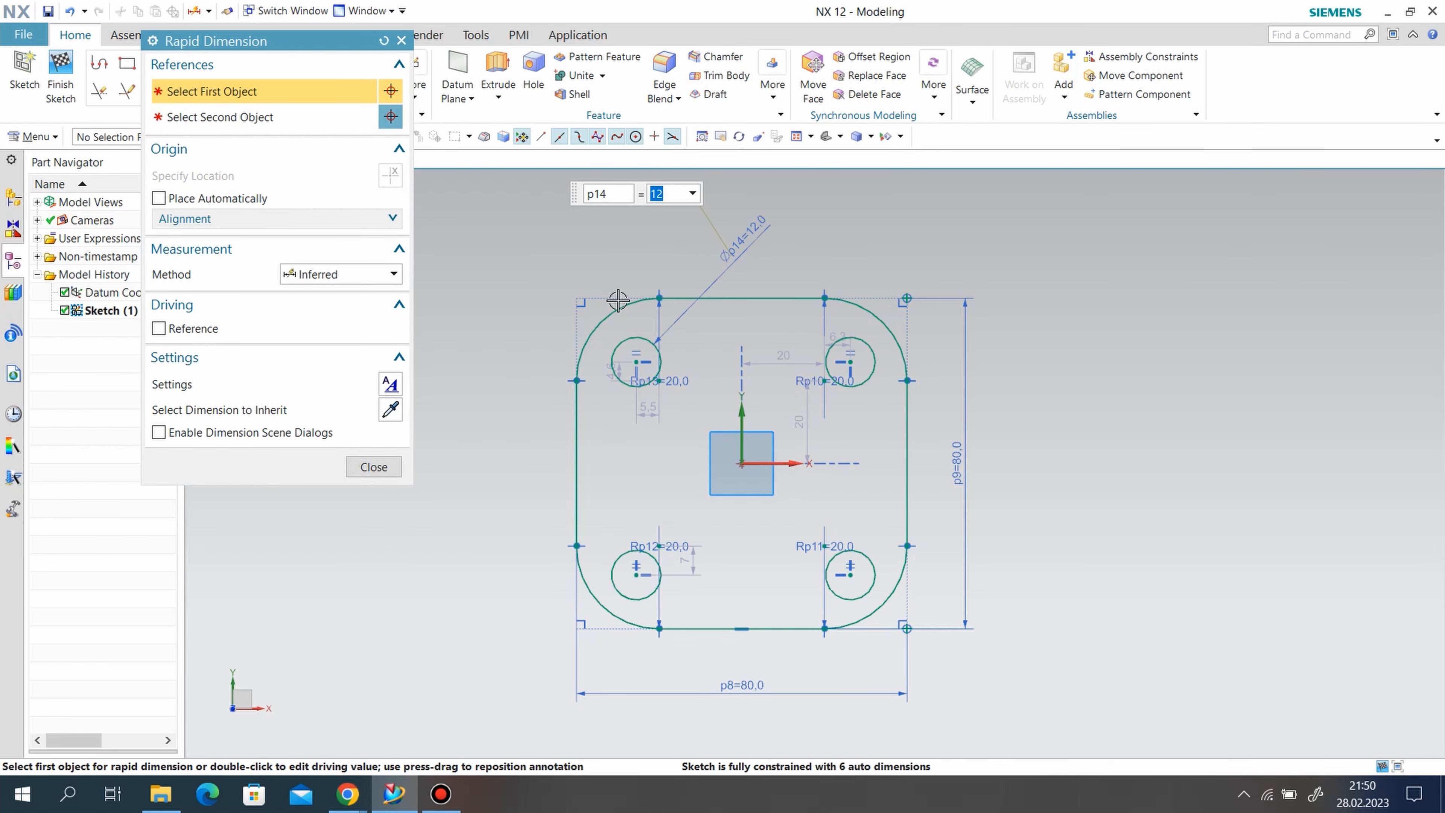
click(373, 468)
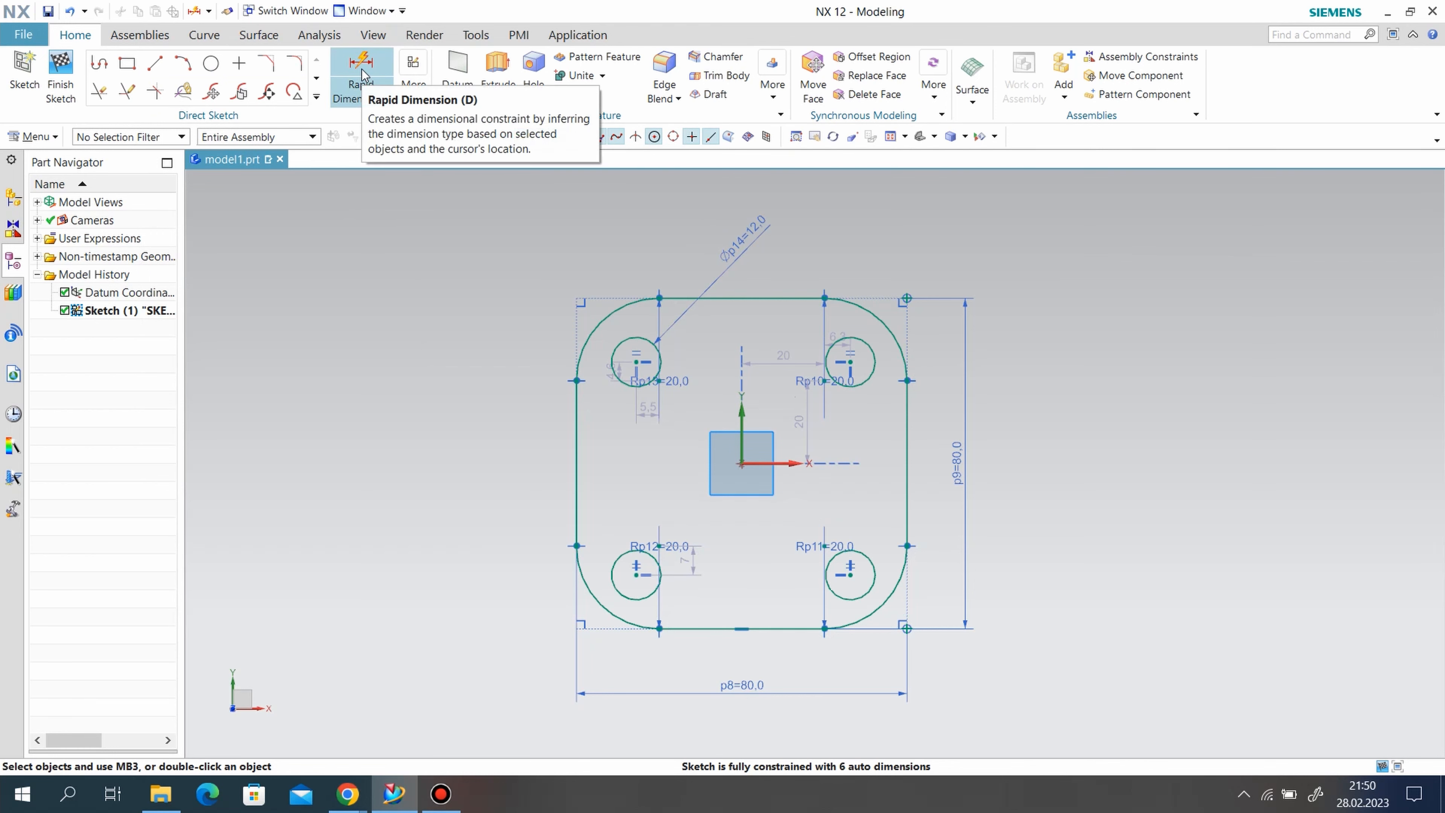
Dimension the horizontal distance between the two lower circle centers and set it to 55 mm
click(385, 101)
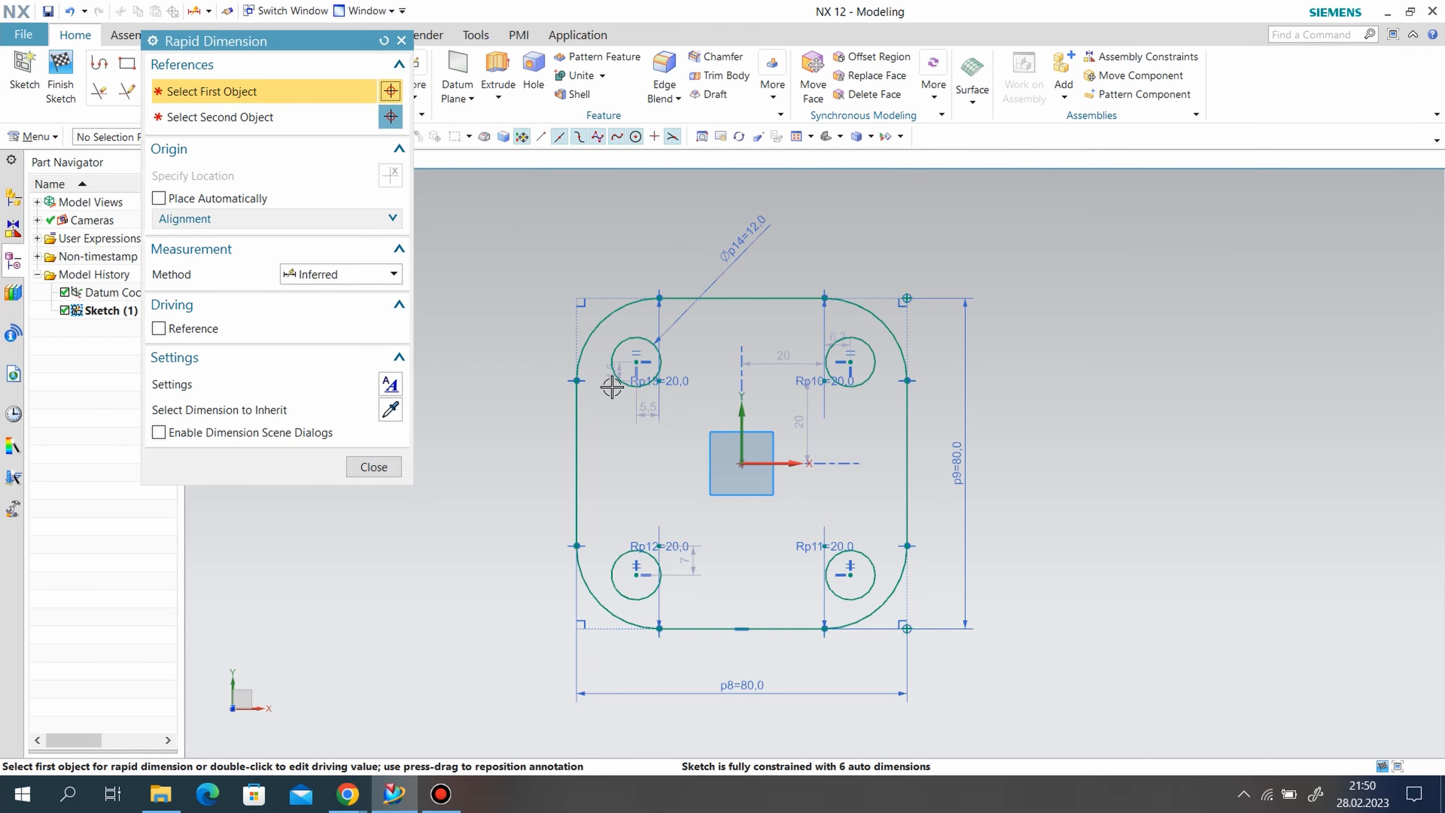
click(638, 579)
click(850, 575)
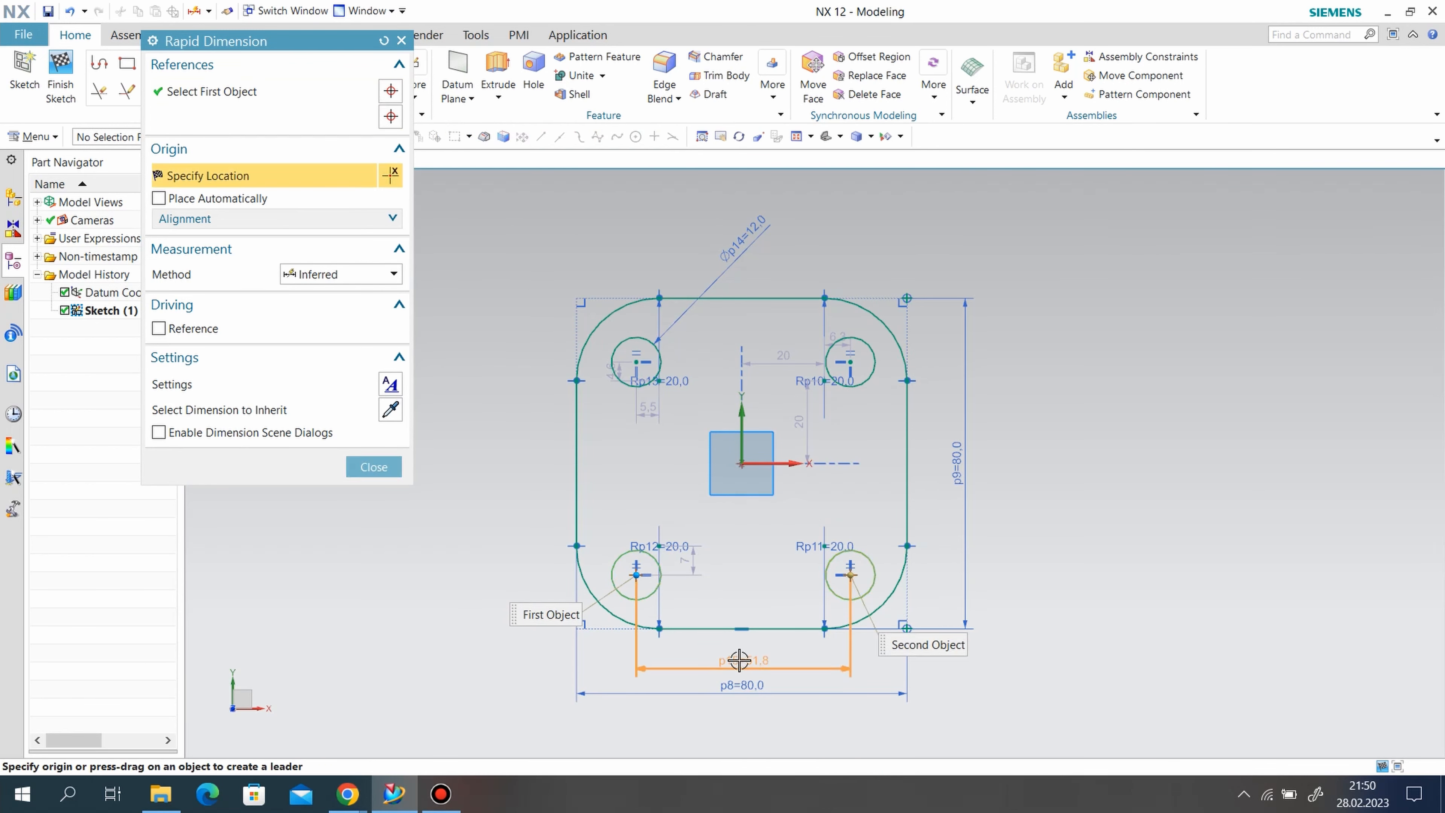
click(738, 660)
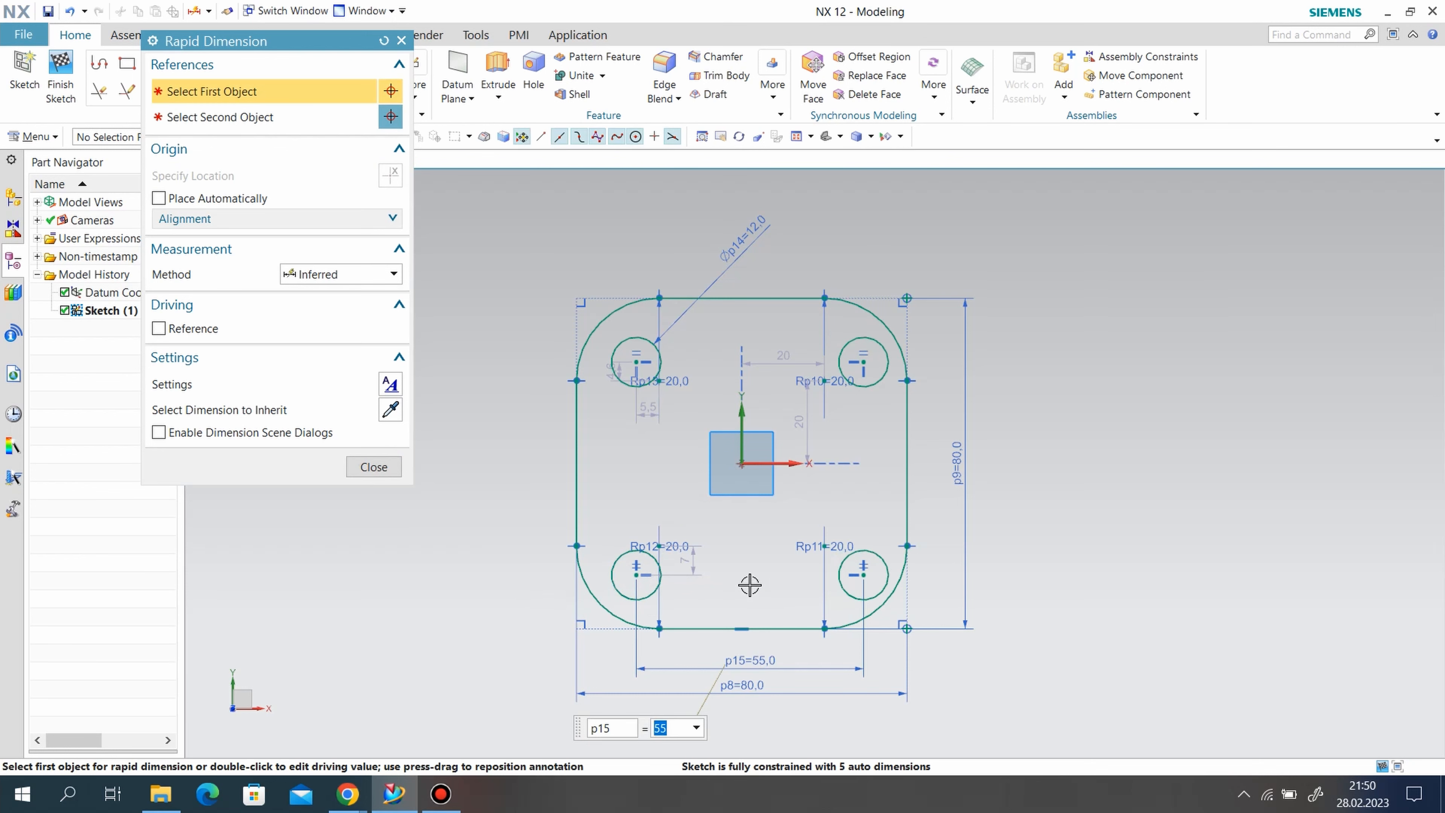
Dimension the horizontal distance from the lower-left circle's center to the sketch origin as 55/2
click(611, 574)
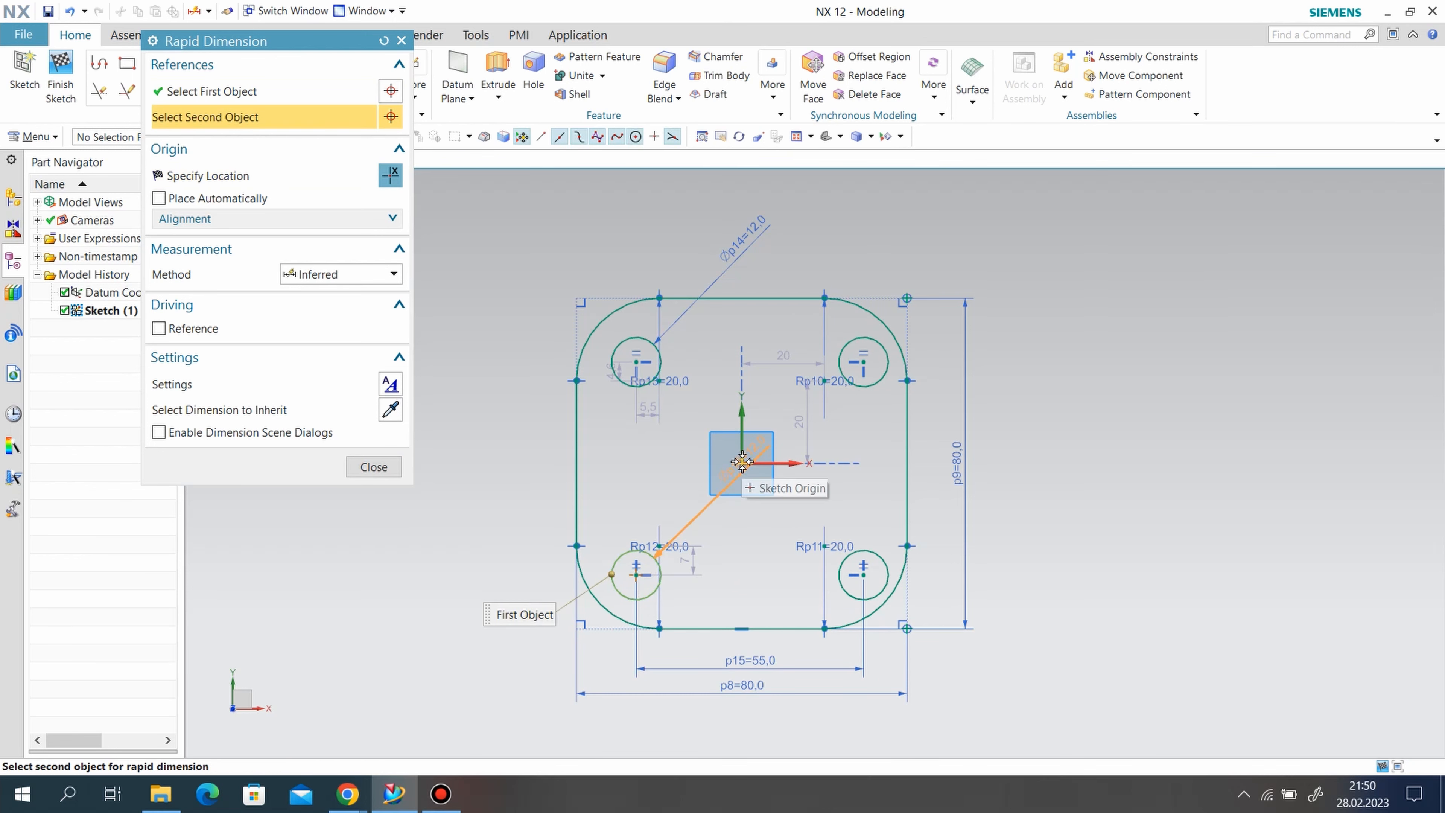
click(742, 462)
click(710, 724)
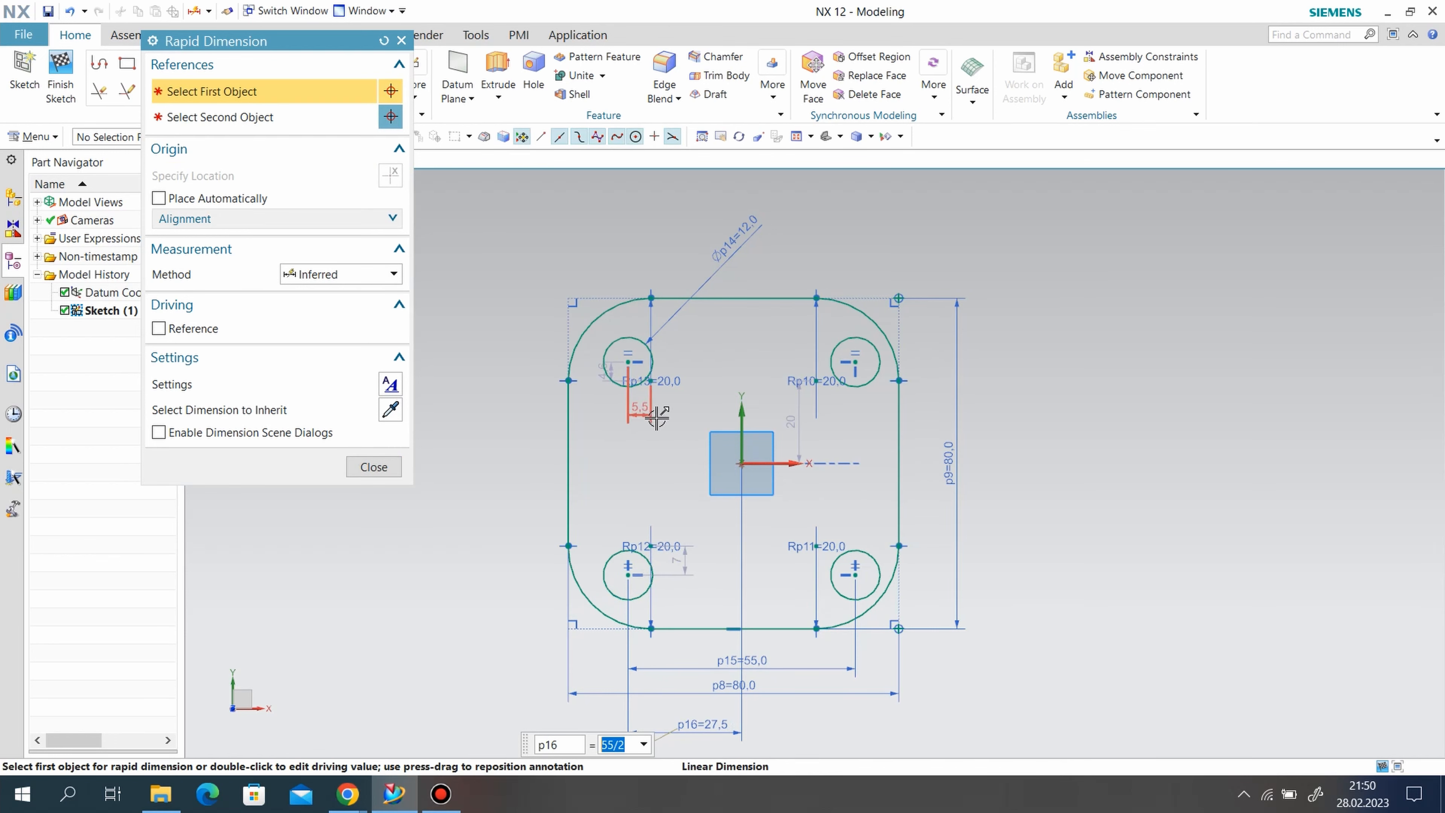
Dimension the vertical distance between the two left circle centers and set it to 55 mm
click(629, 361)
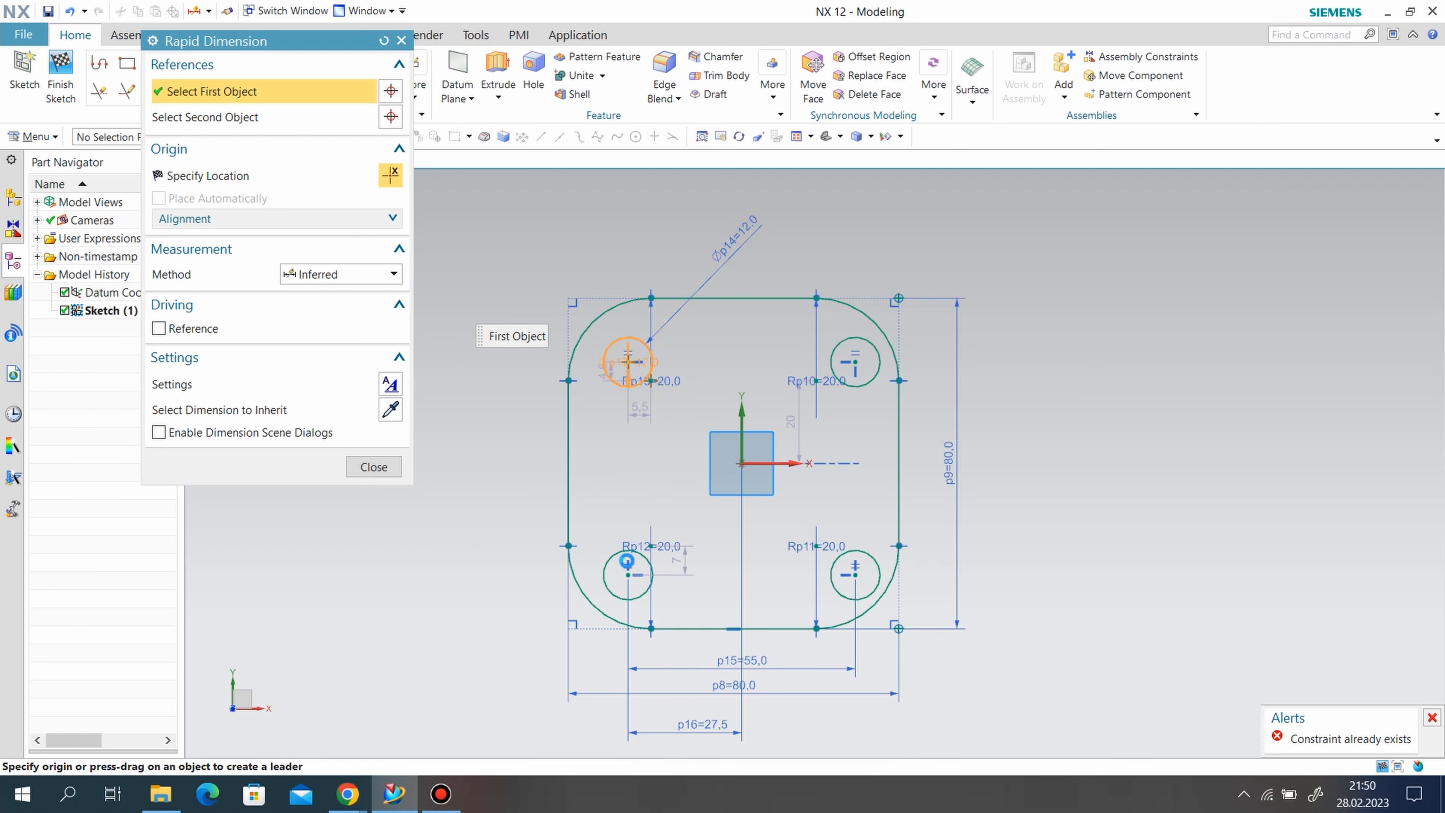
click(628, 575)
click(481, 456)
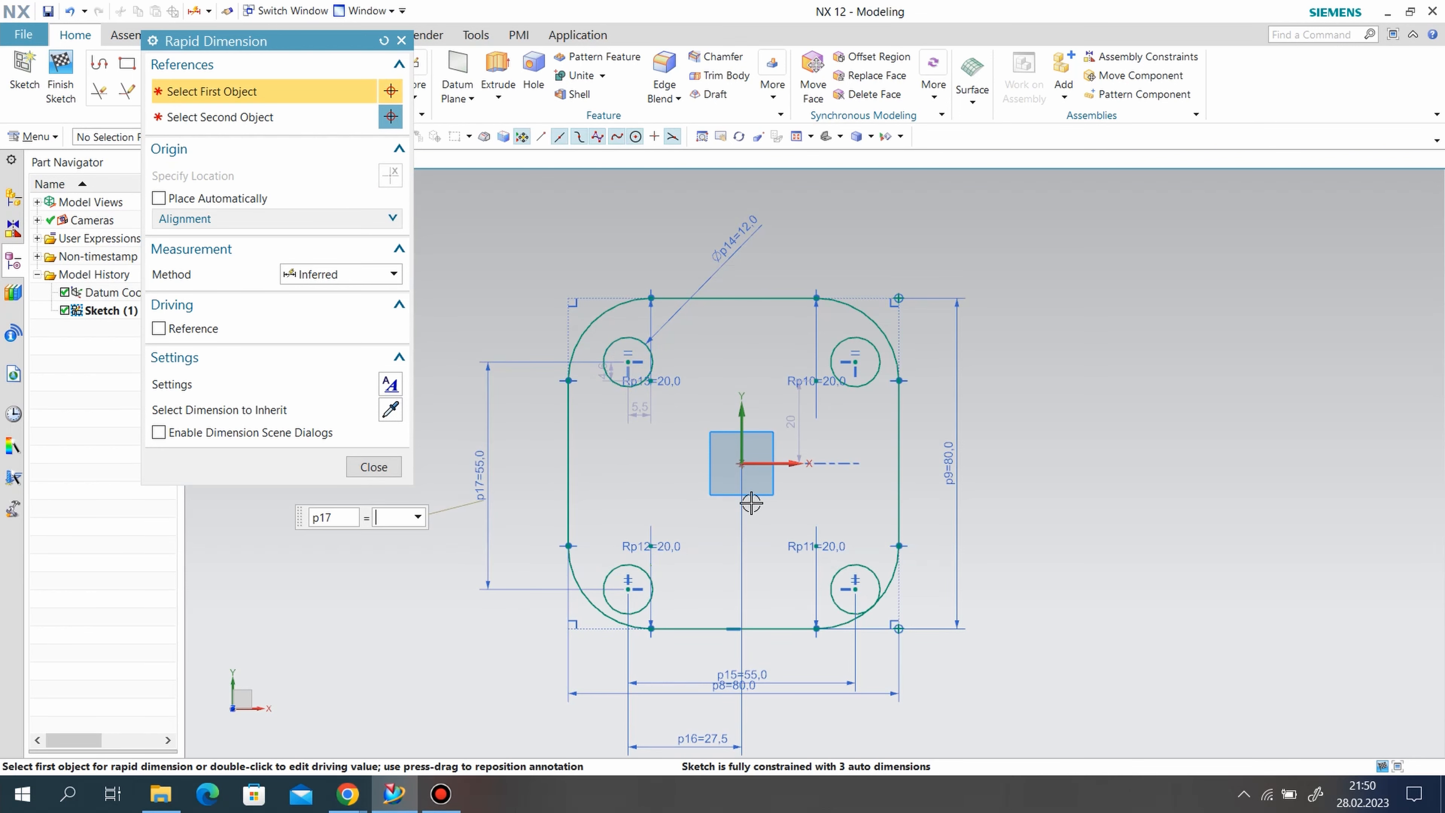
Dimension the vertical distance from the upper-left circle's center to the sketch origin as 55/2
scroll(751, 503, up, 1)
scroll(664, 337, down, 1)
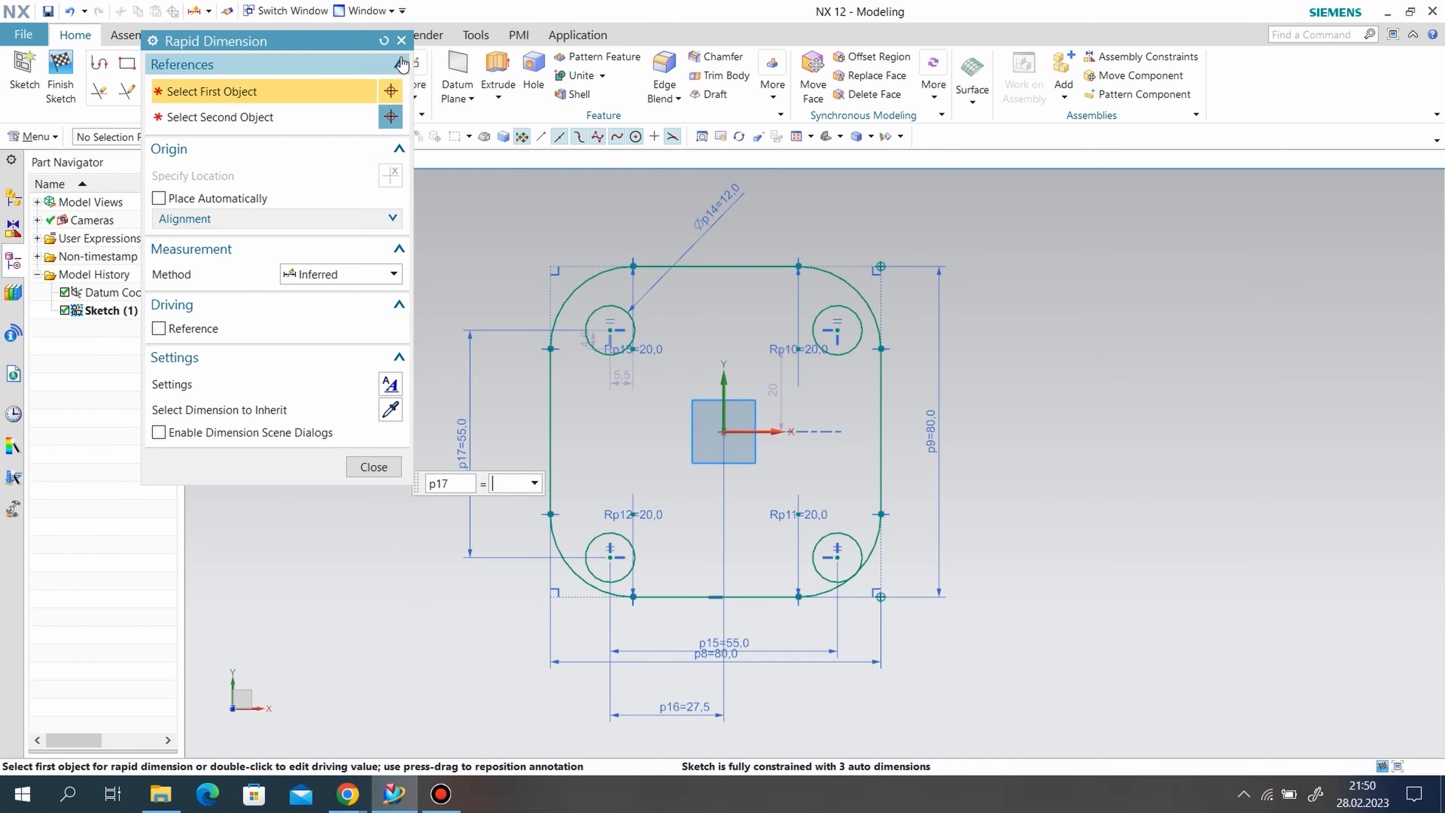
click(398, 41)
click(362, 69)
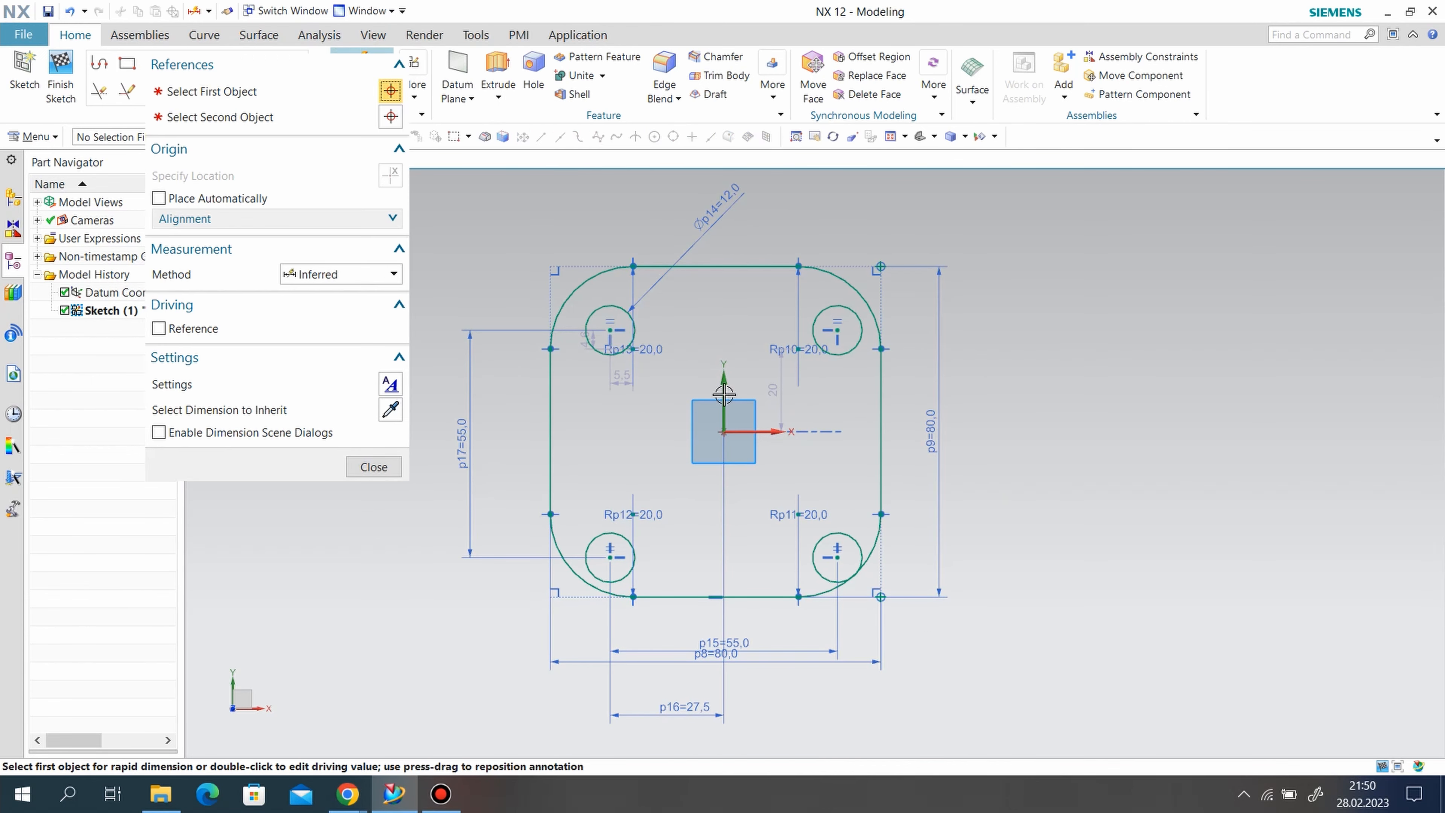
click(724, 441)
click(610, 330)
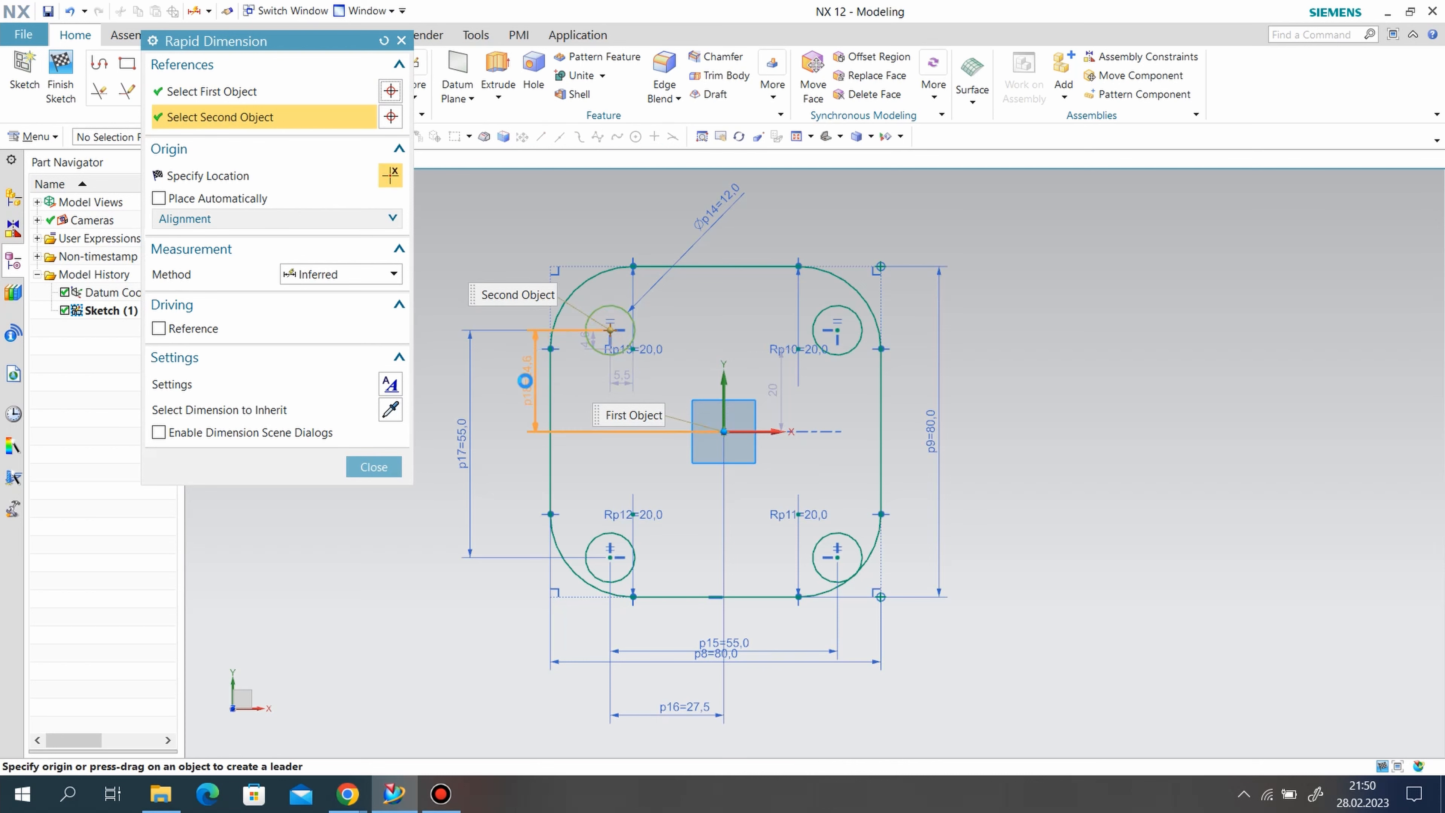
click(526, 380)
text(55/2)
key(Return)
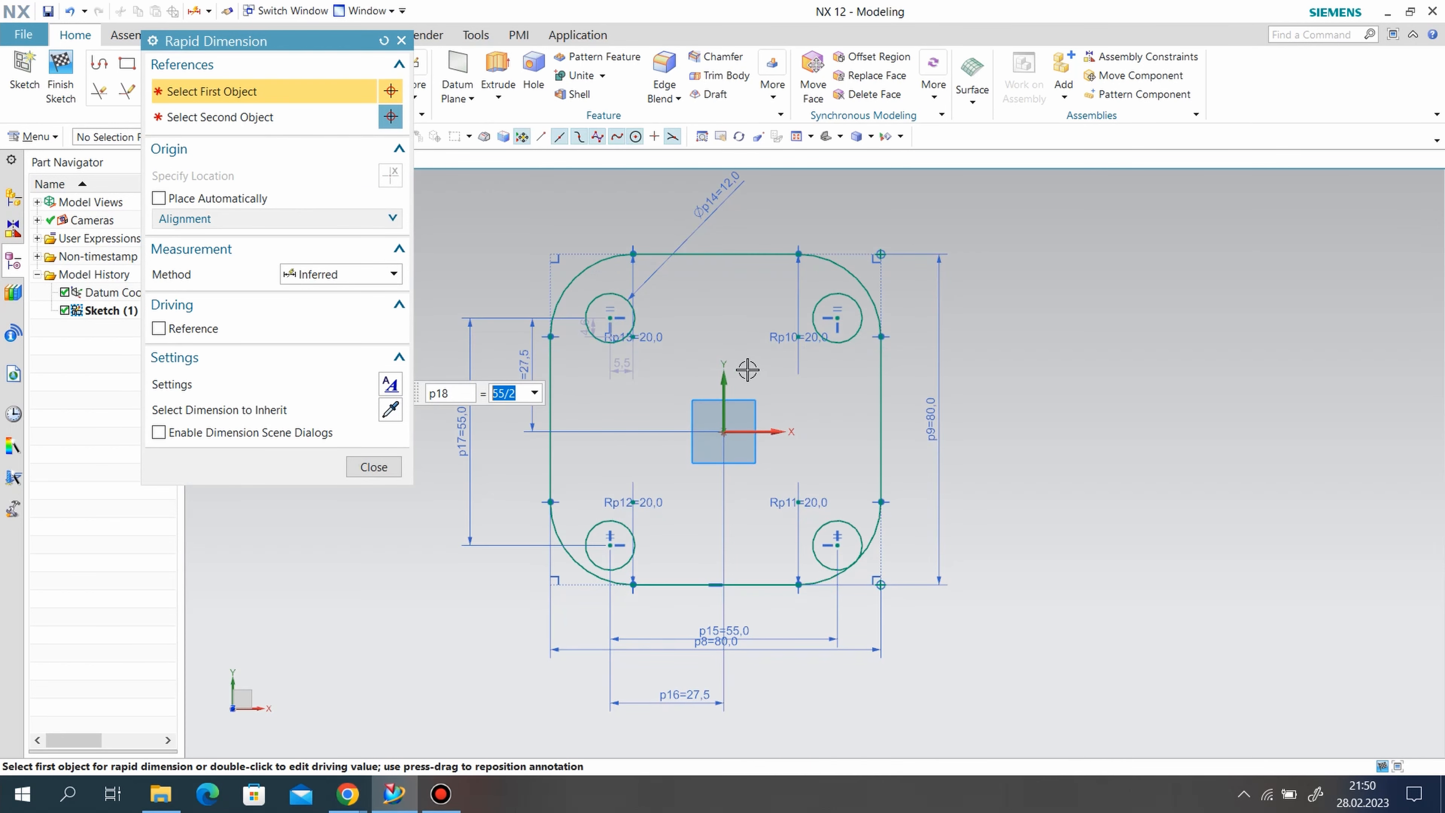
click(395, 470)
Constrain the midpoint of the profile's top edge to align vertically with the sketch origin
click(413, 85)
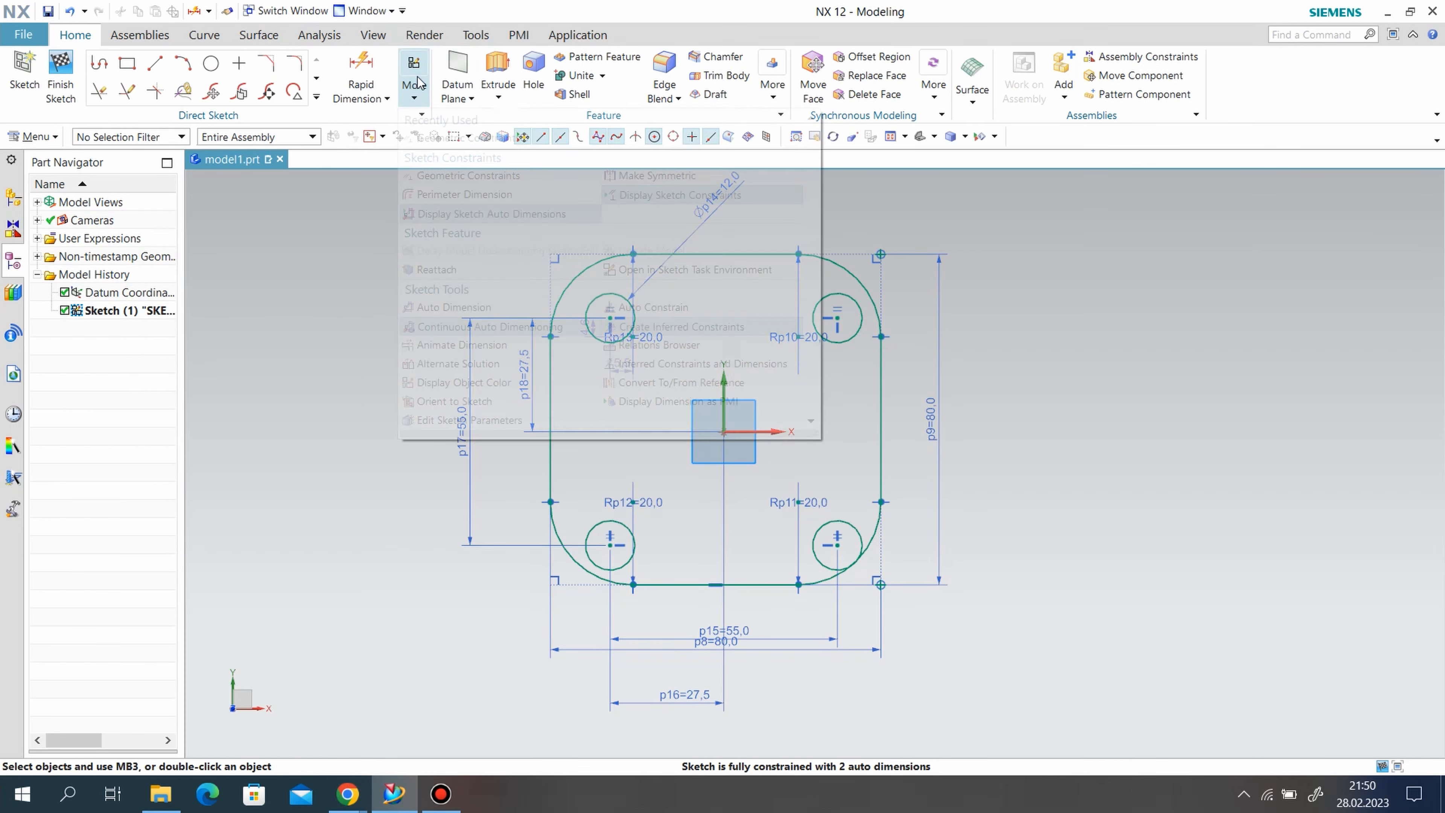
click(484, 139)
click(194, 121)
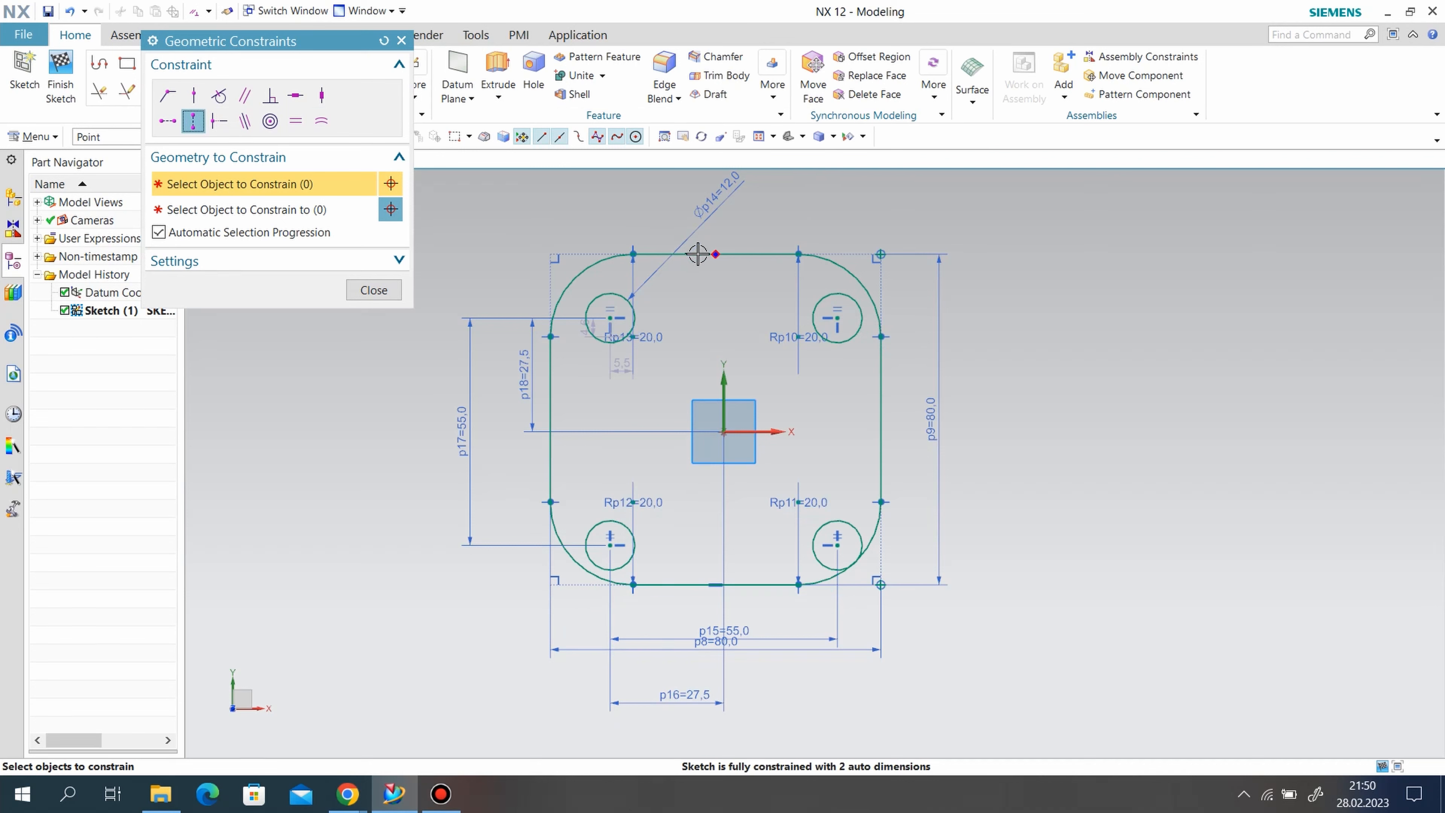
click(715, 254)
click(721, 438)
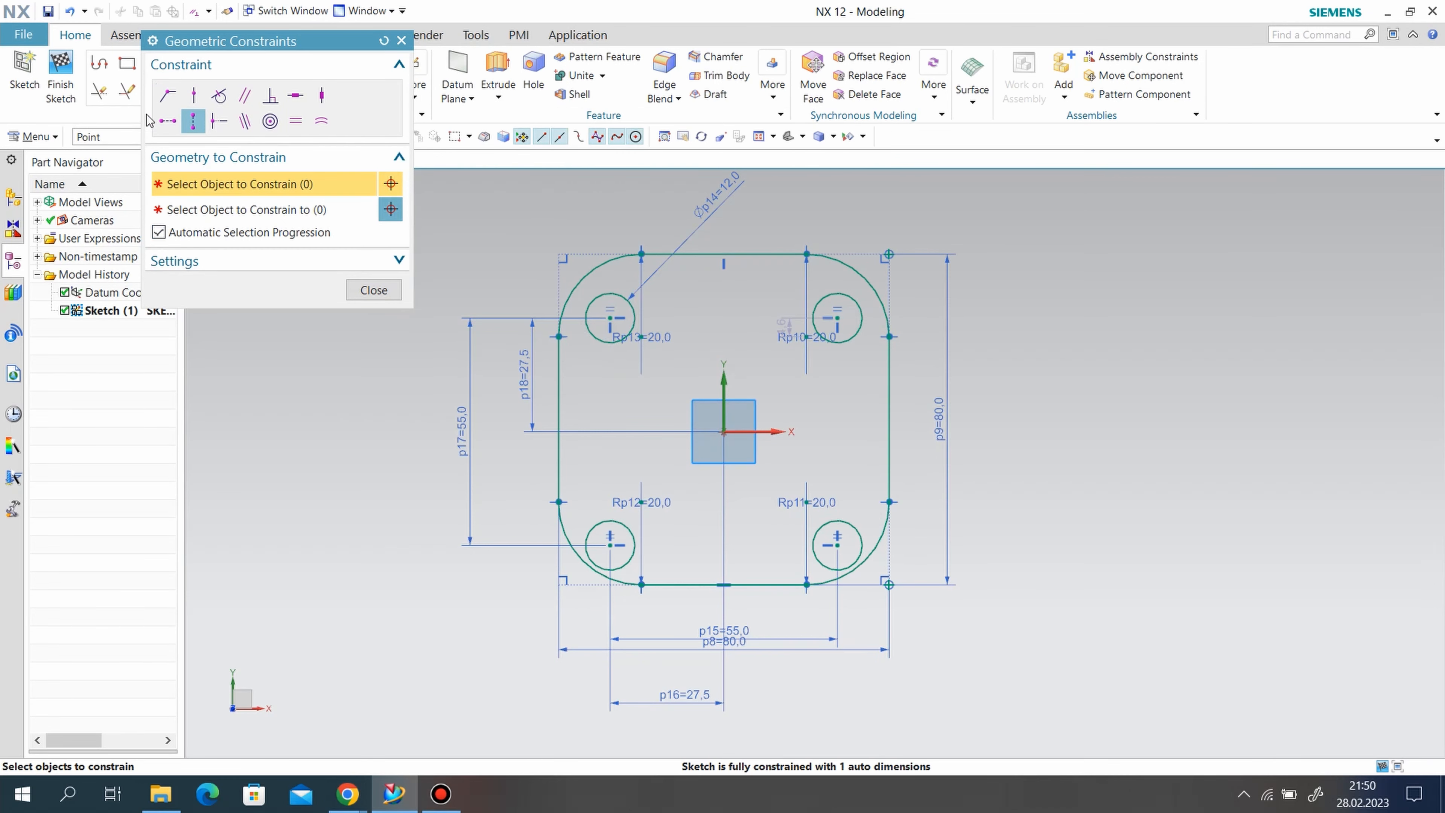
Constrain the midpoint of the profile's left edge to align horizontally with the sketch origin and finish the sketch
click(167, 121)
click(559, 421)
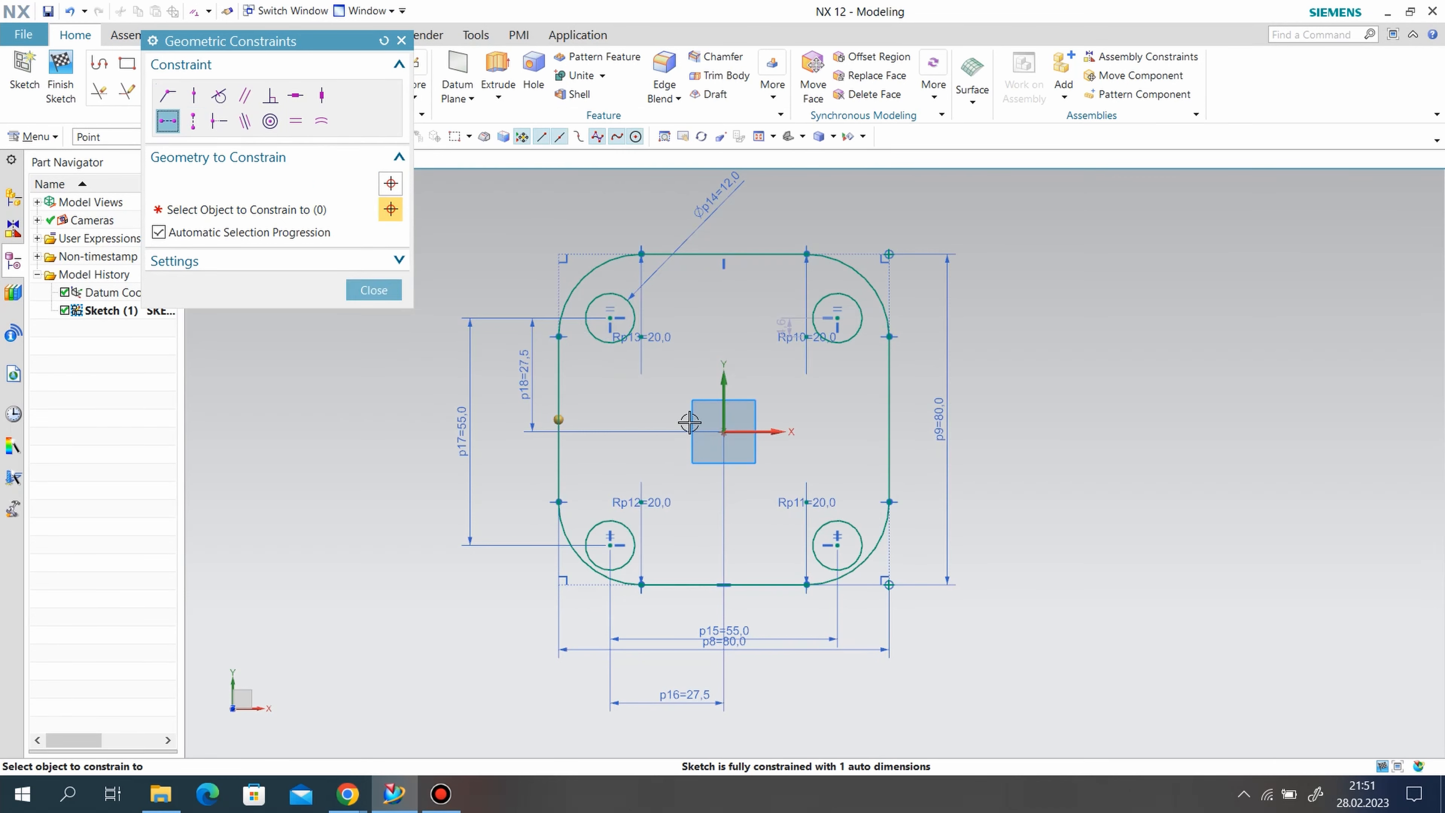
click(723, 432)
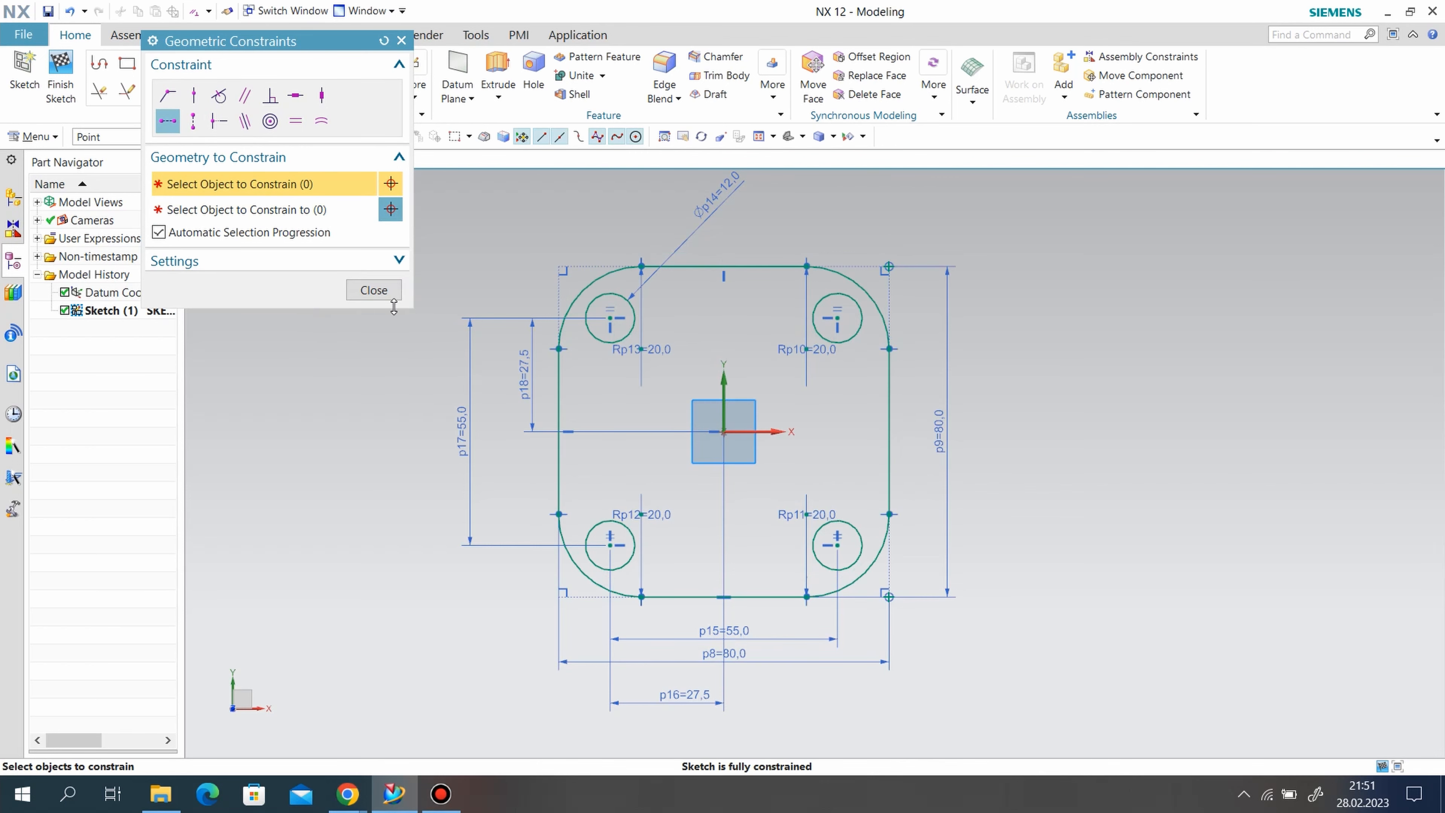
click(373, 290)
click(64, 97)
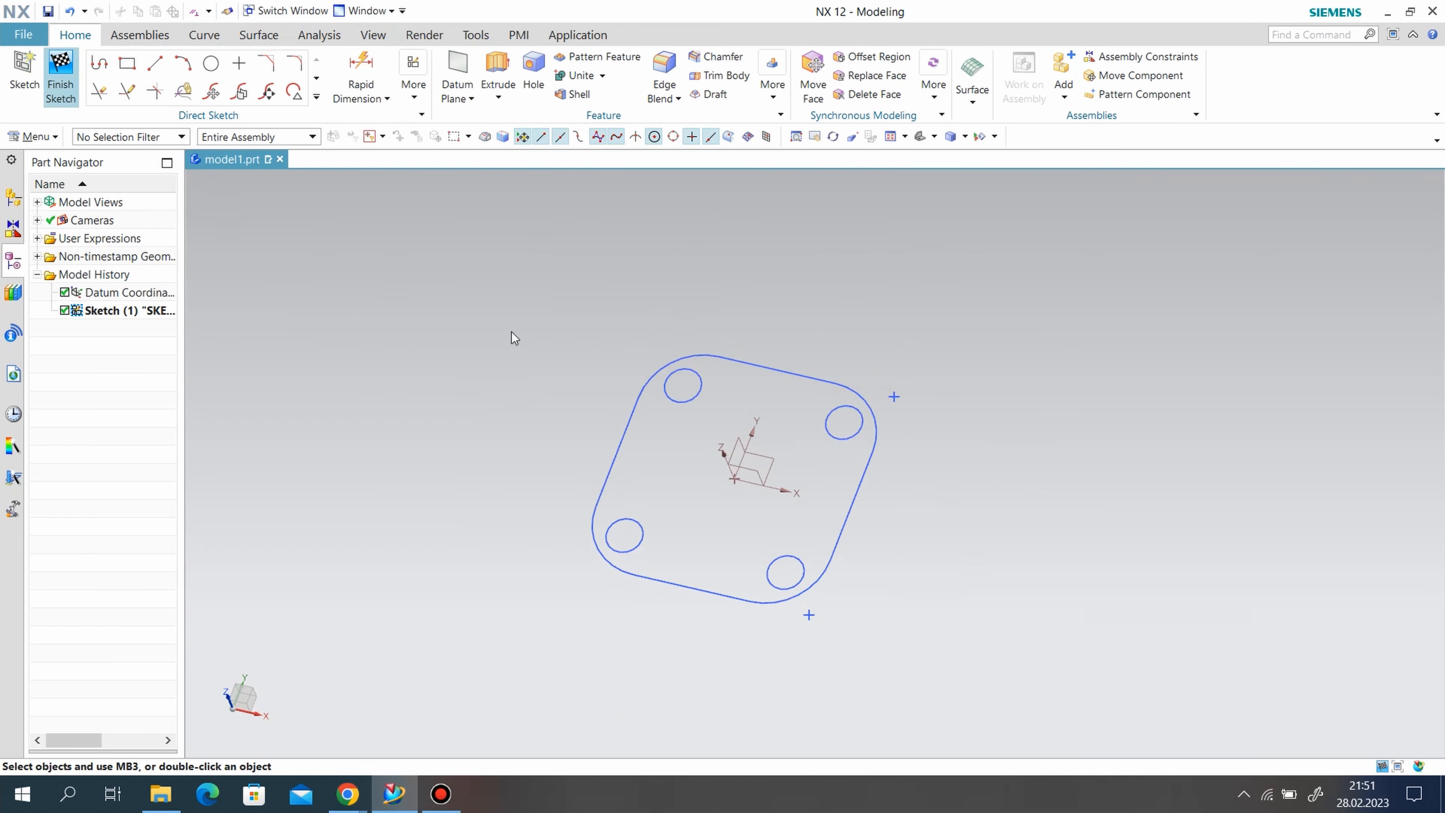
Extrude the plate sketch from 0 to 10 mm as a solid with Boolean set to None
click(218, 74)
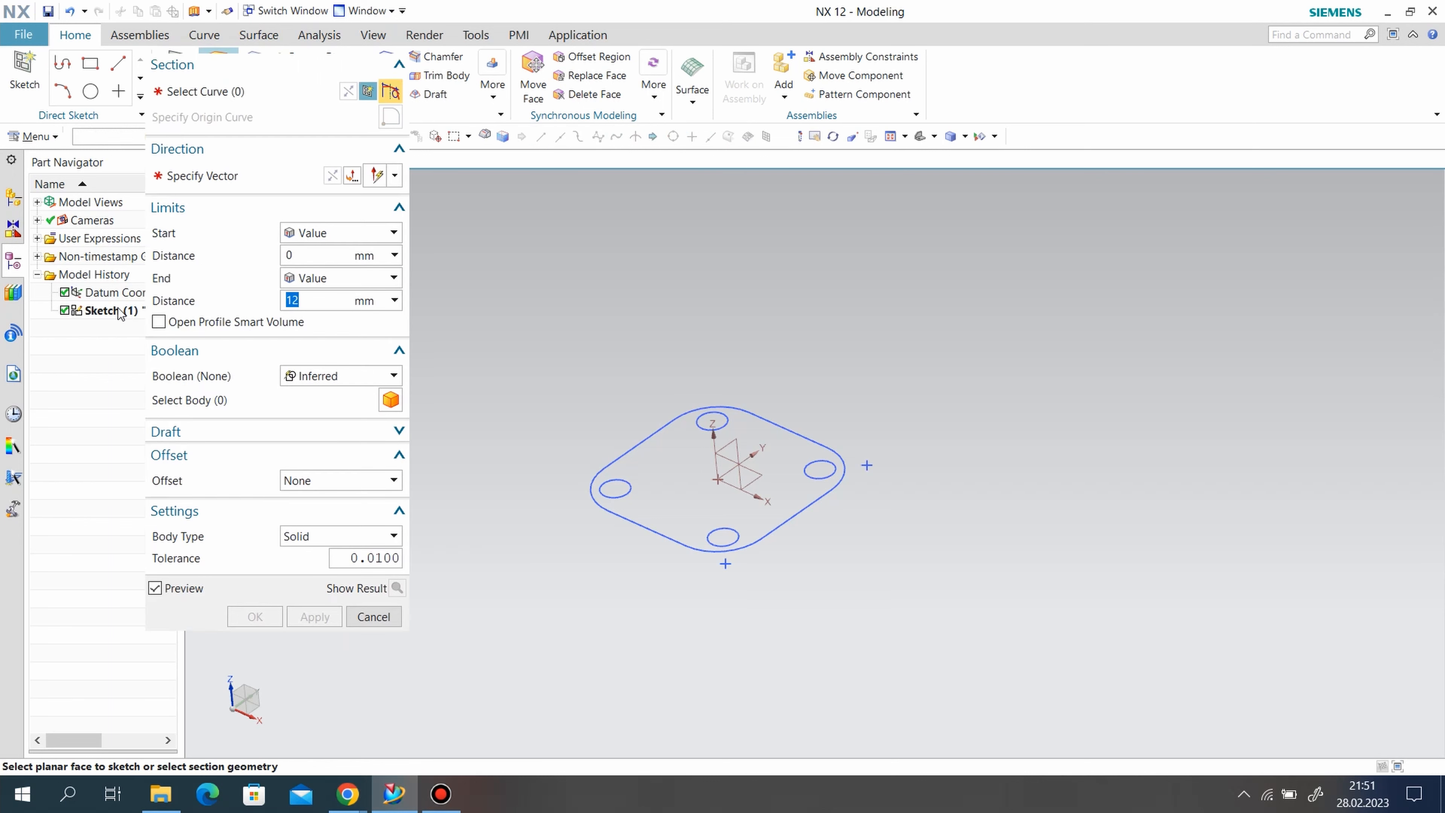
click(114, 311)
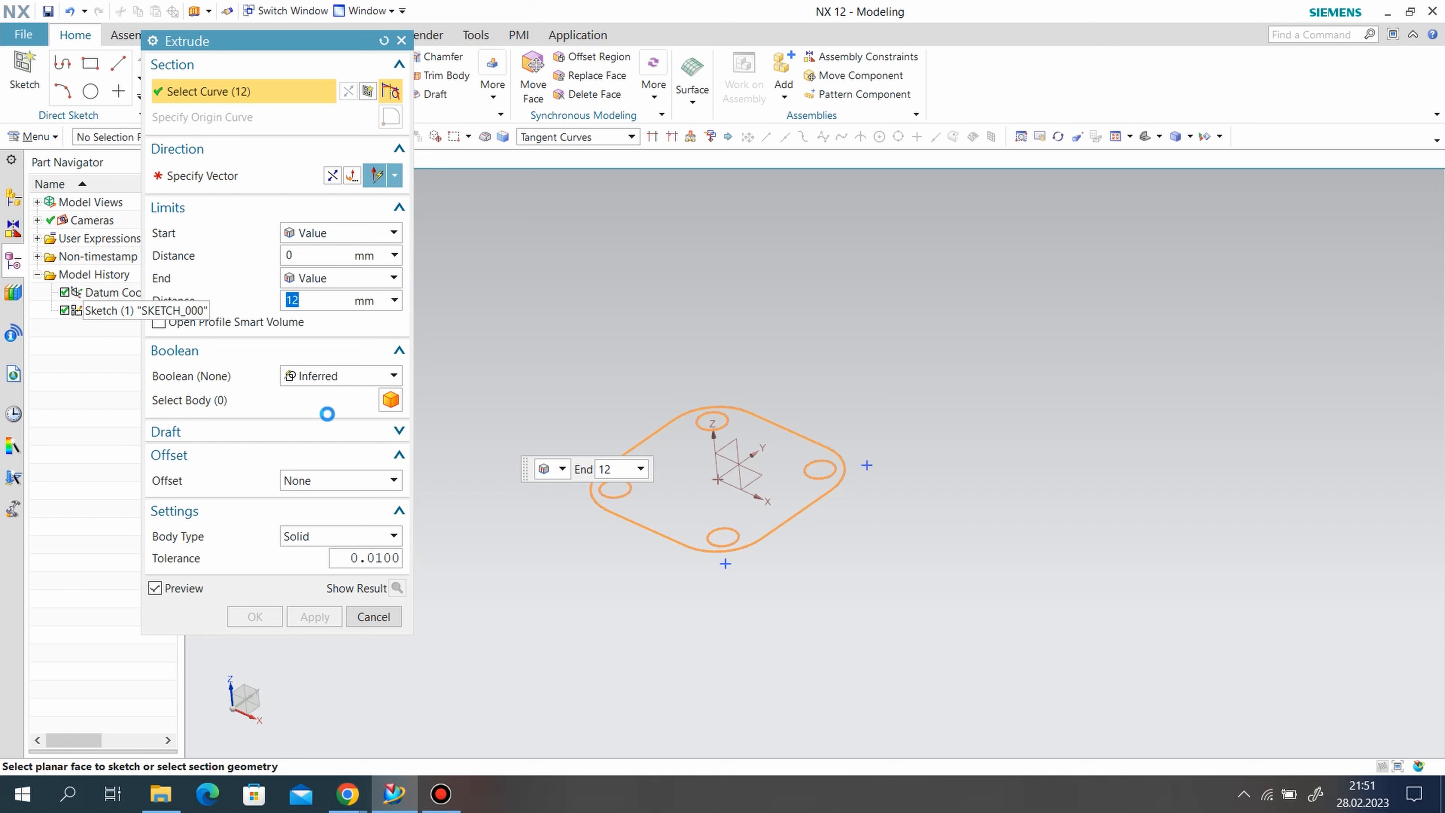
text(10)
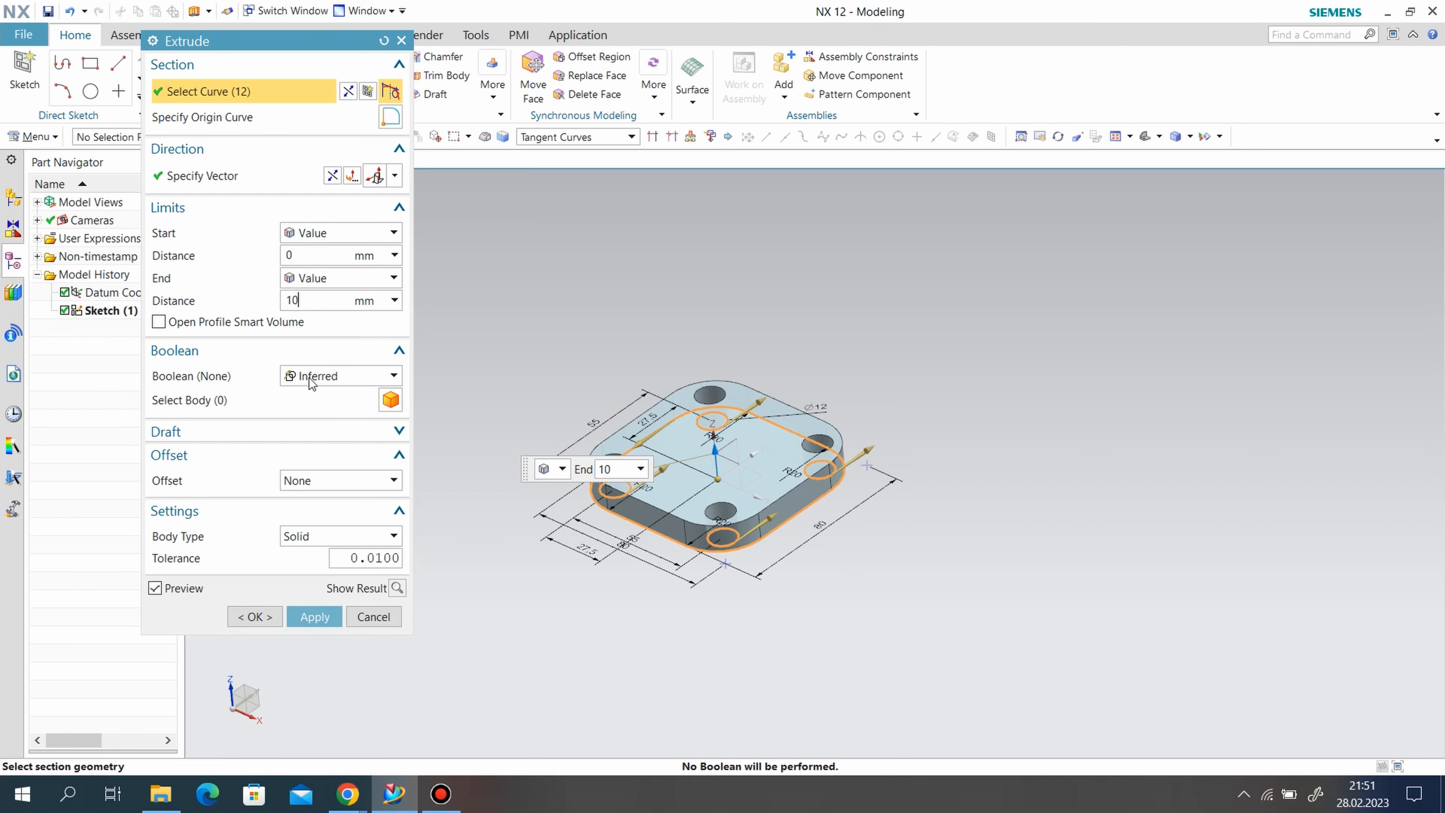
click(309, 378)
click(312, 395)
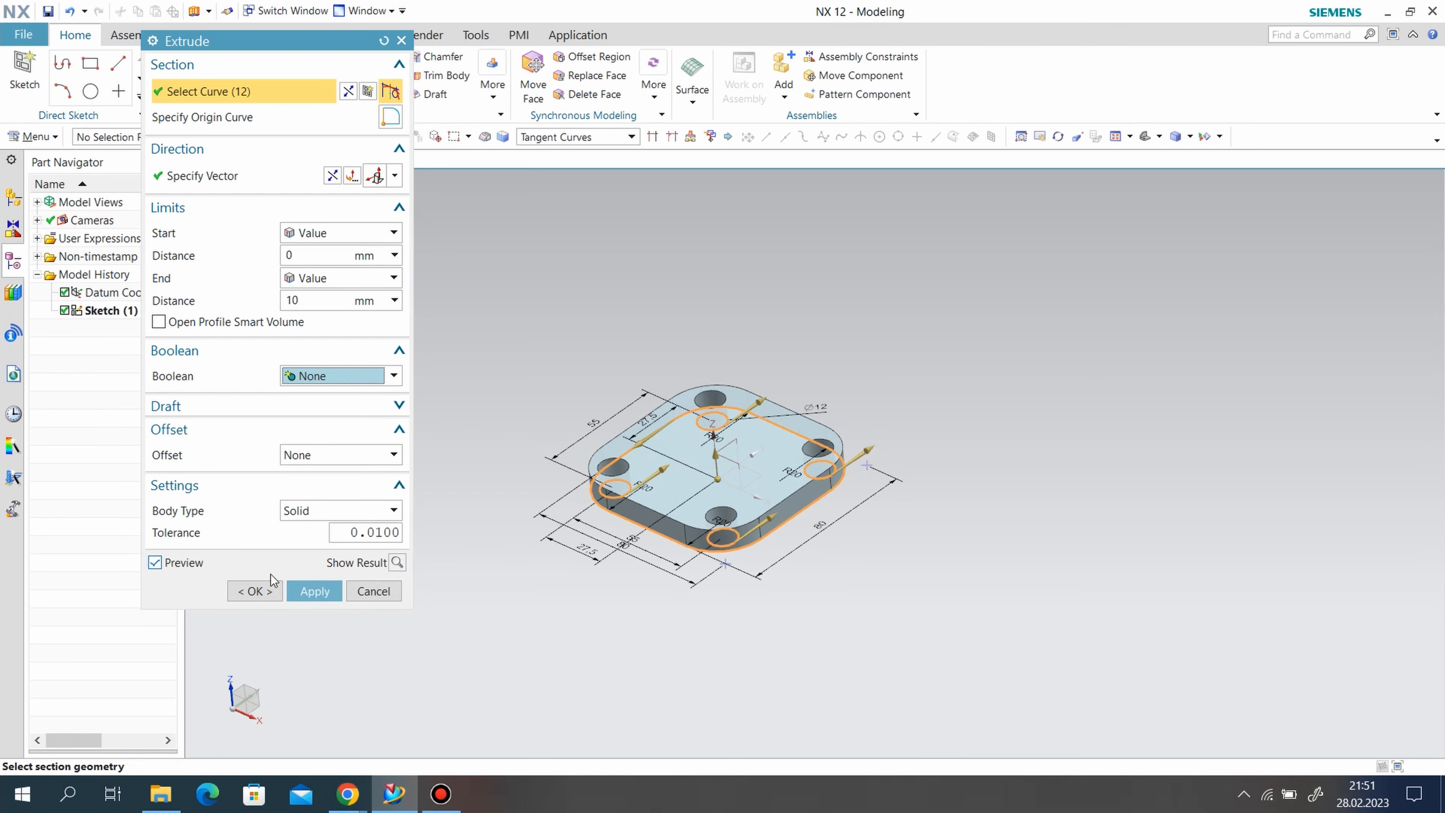
click(311, 591)
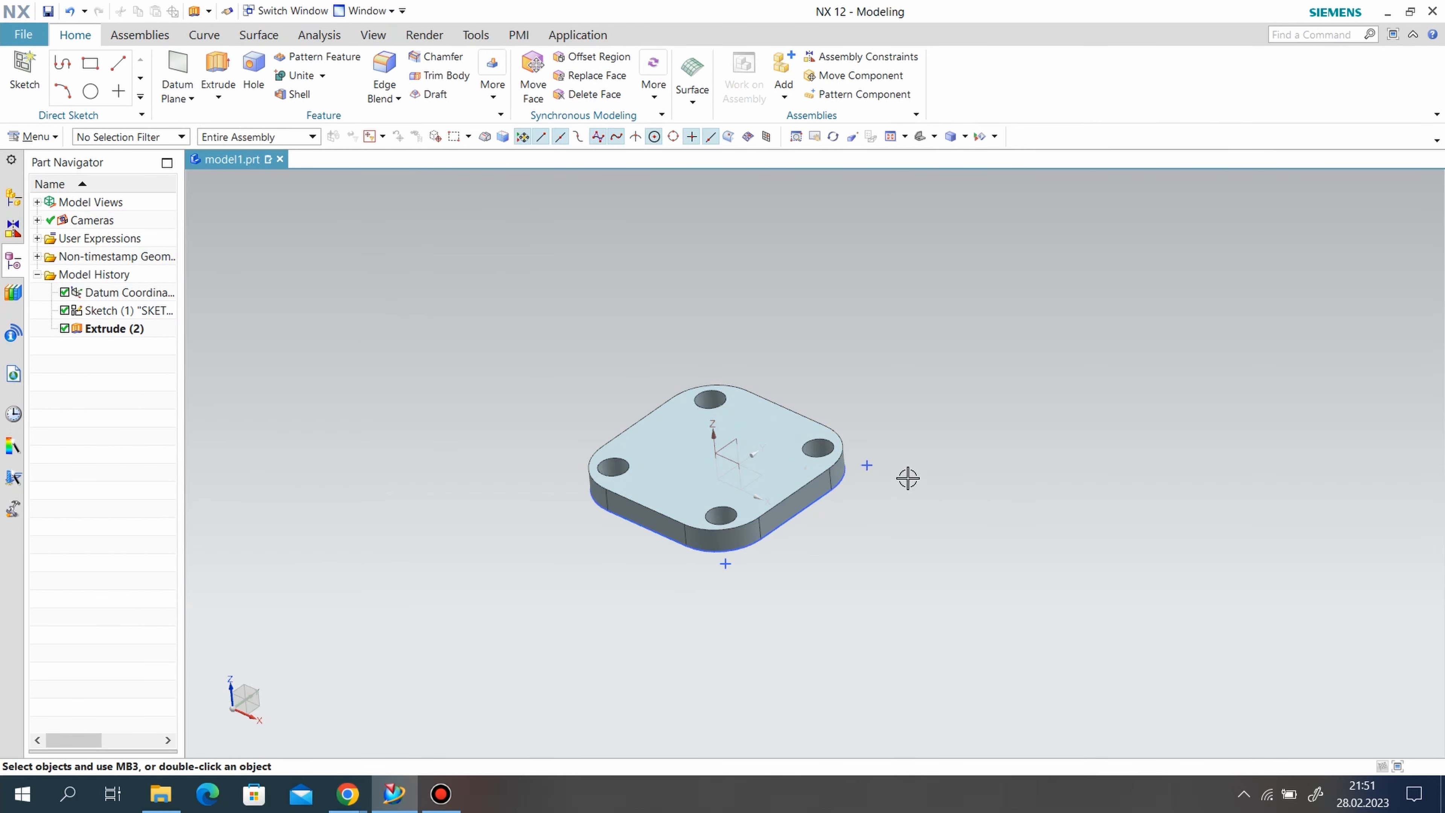
Hide the plate's profile sketch
right_click(853, 467)
click(796, 558)
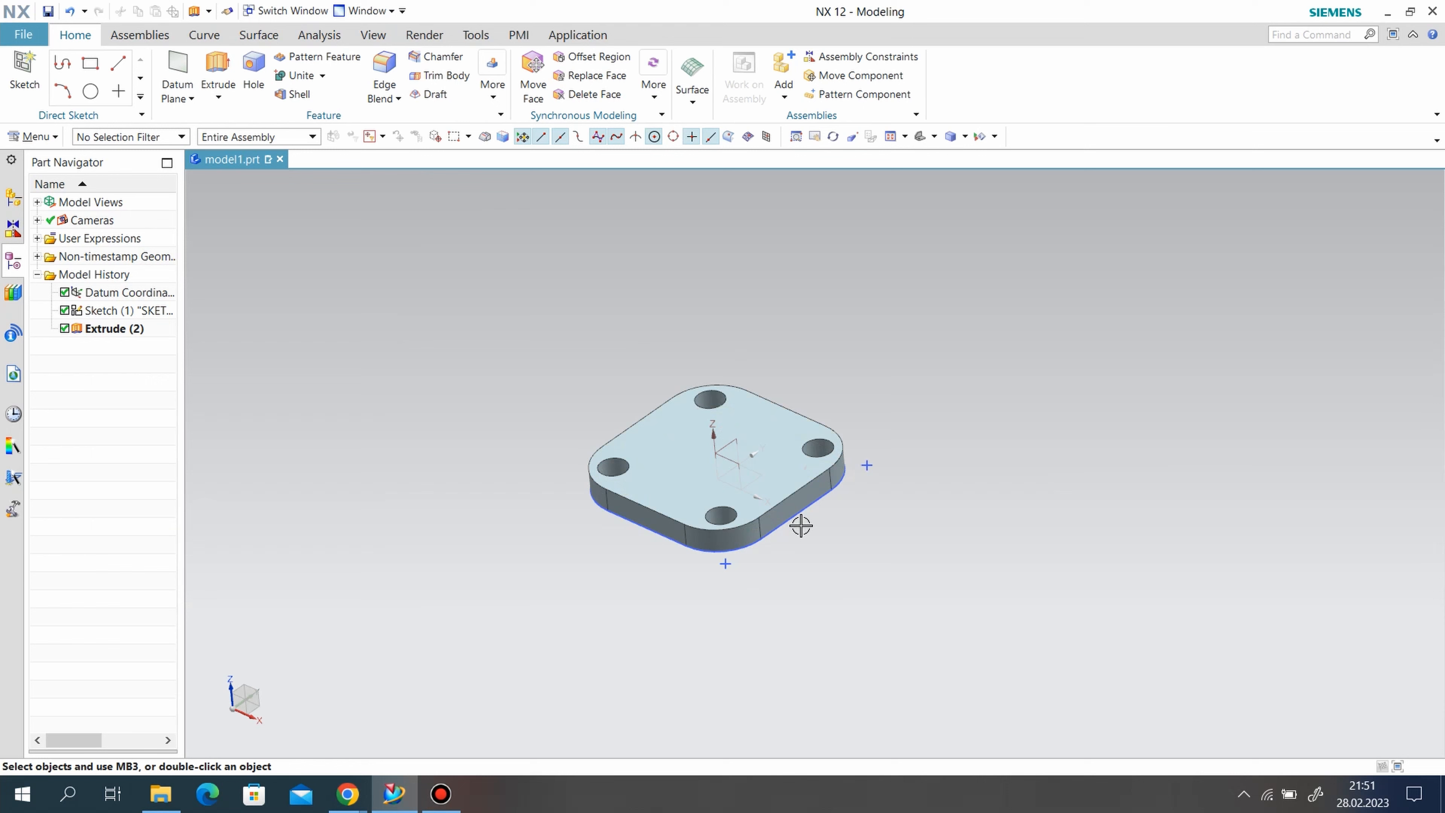
right_click(823, 508)
click(850, 129)
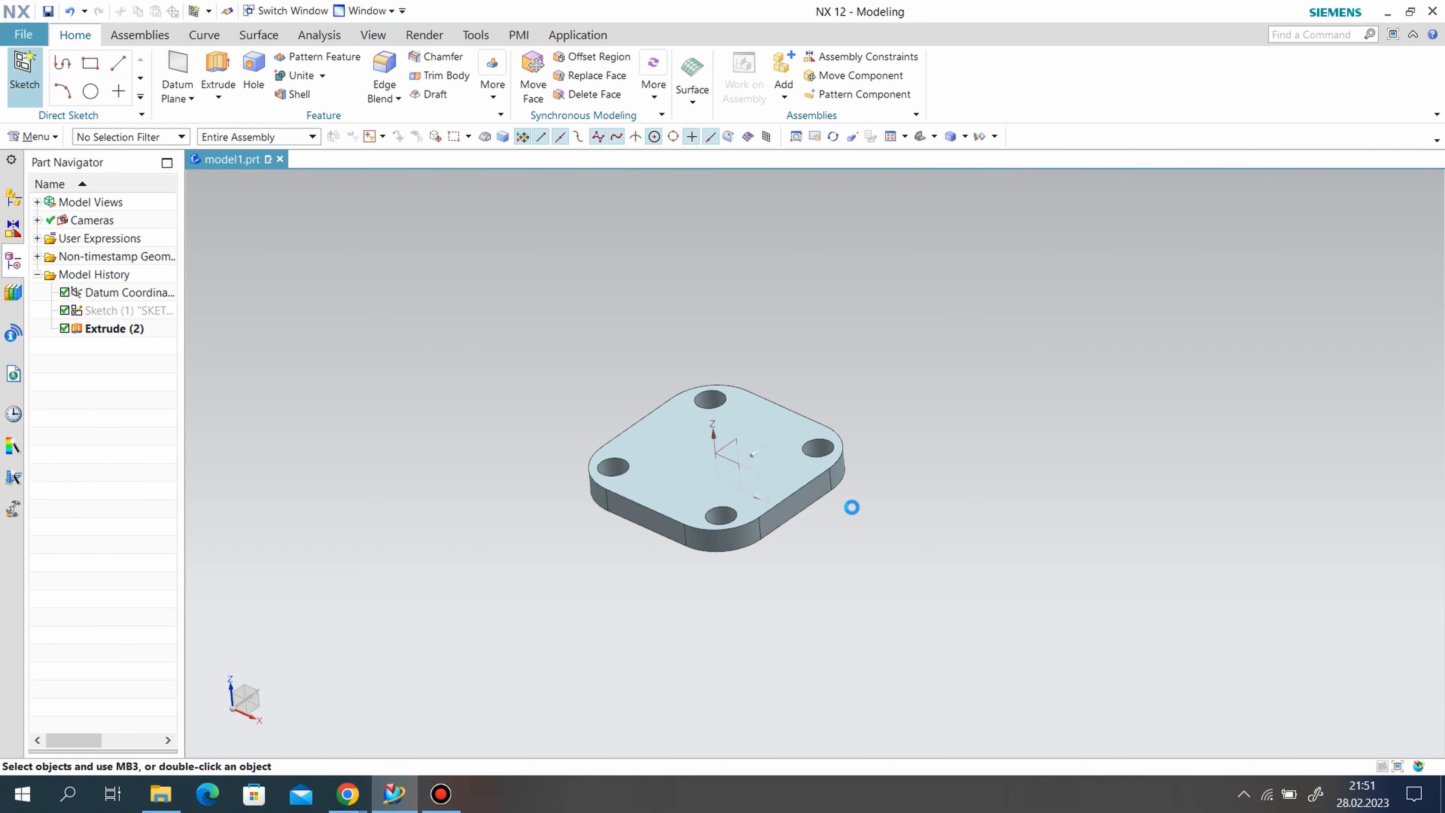
Create a sketch on the plate's top face and draw a circle about 23 mm in diameter at its center
click(314, 252)
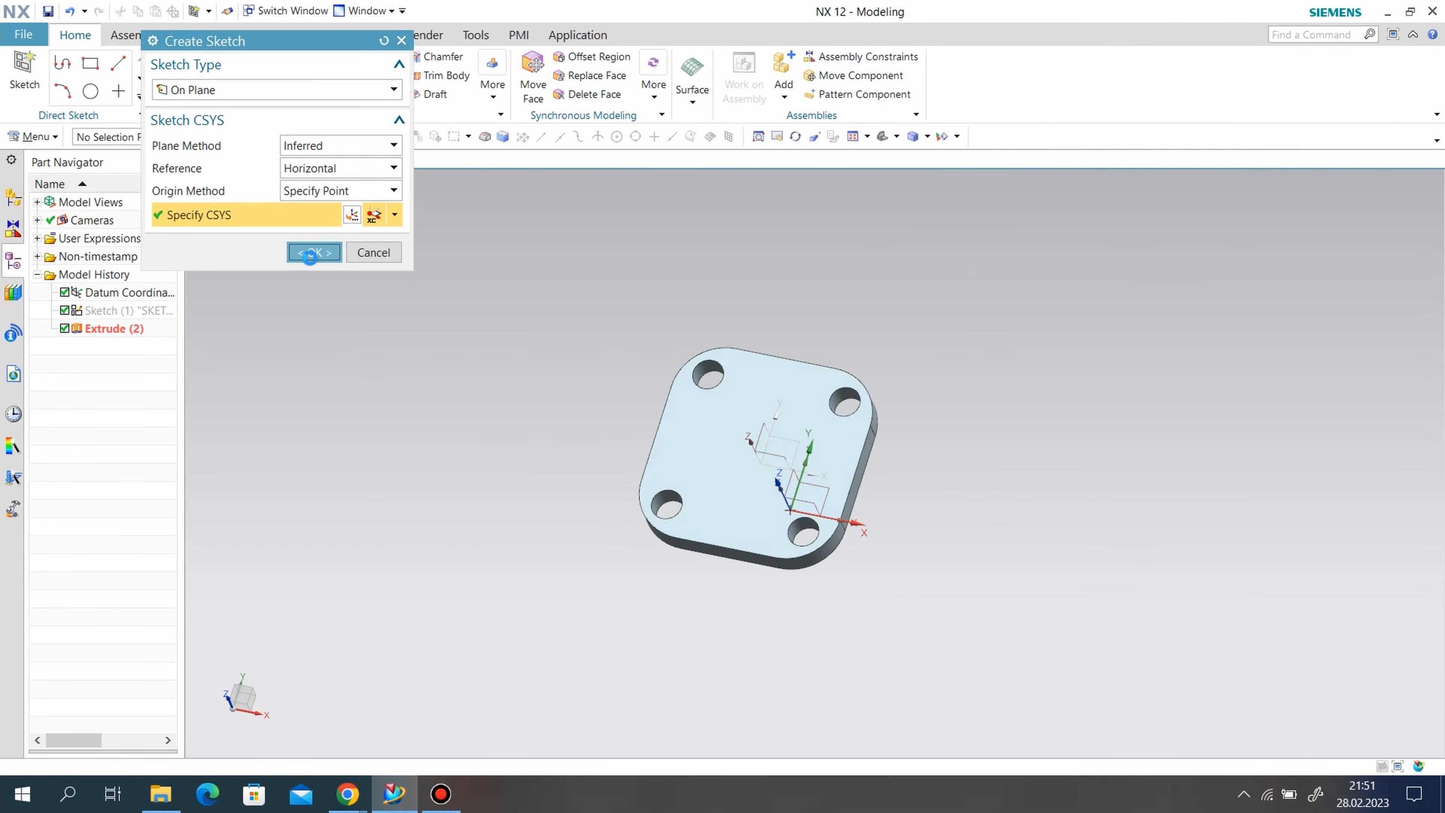
click(210, 63)
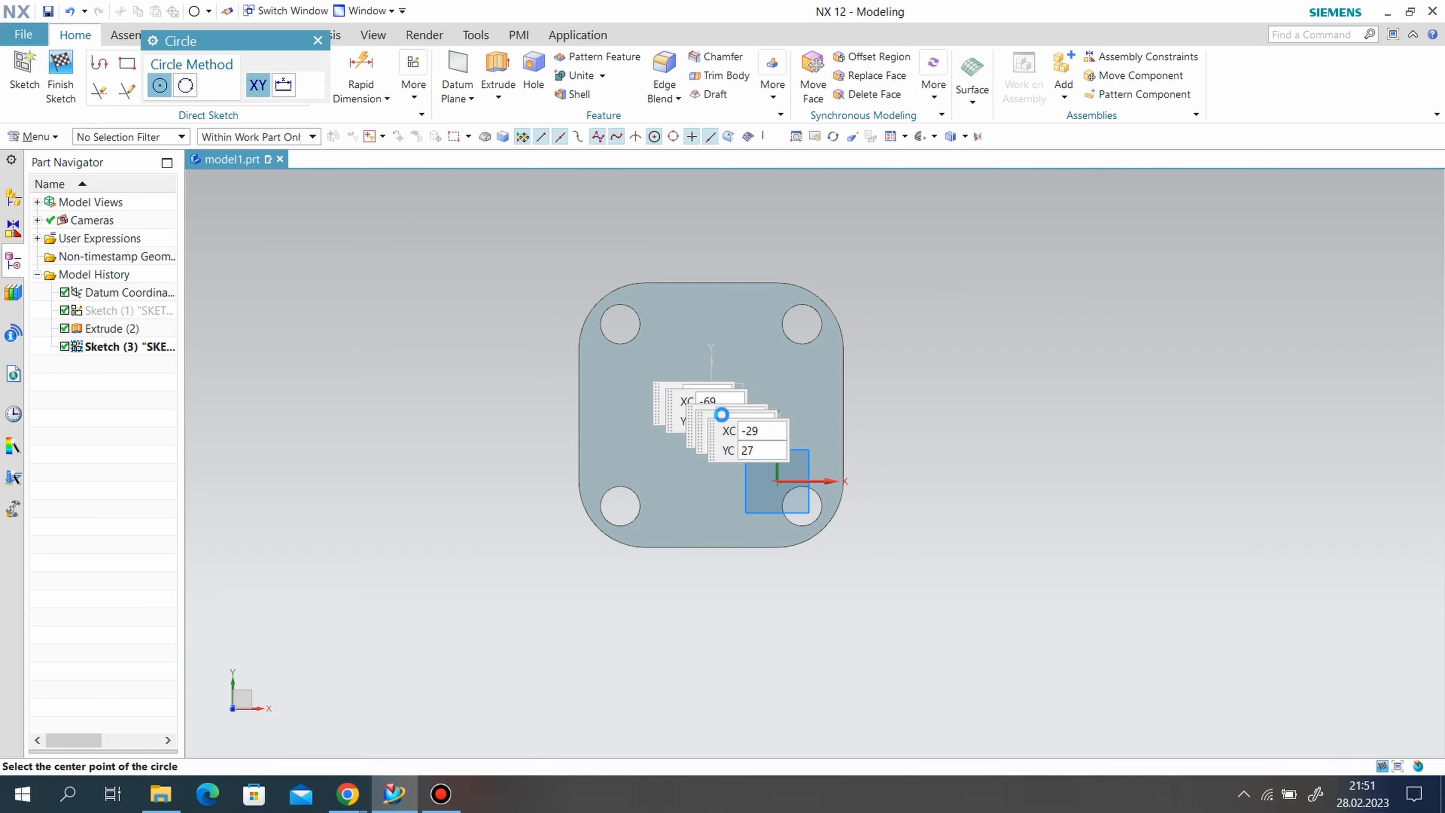
click(710, 416)
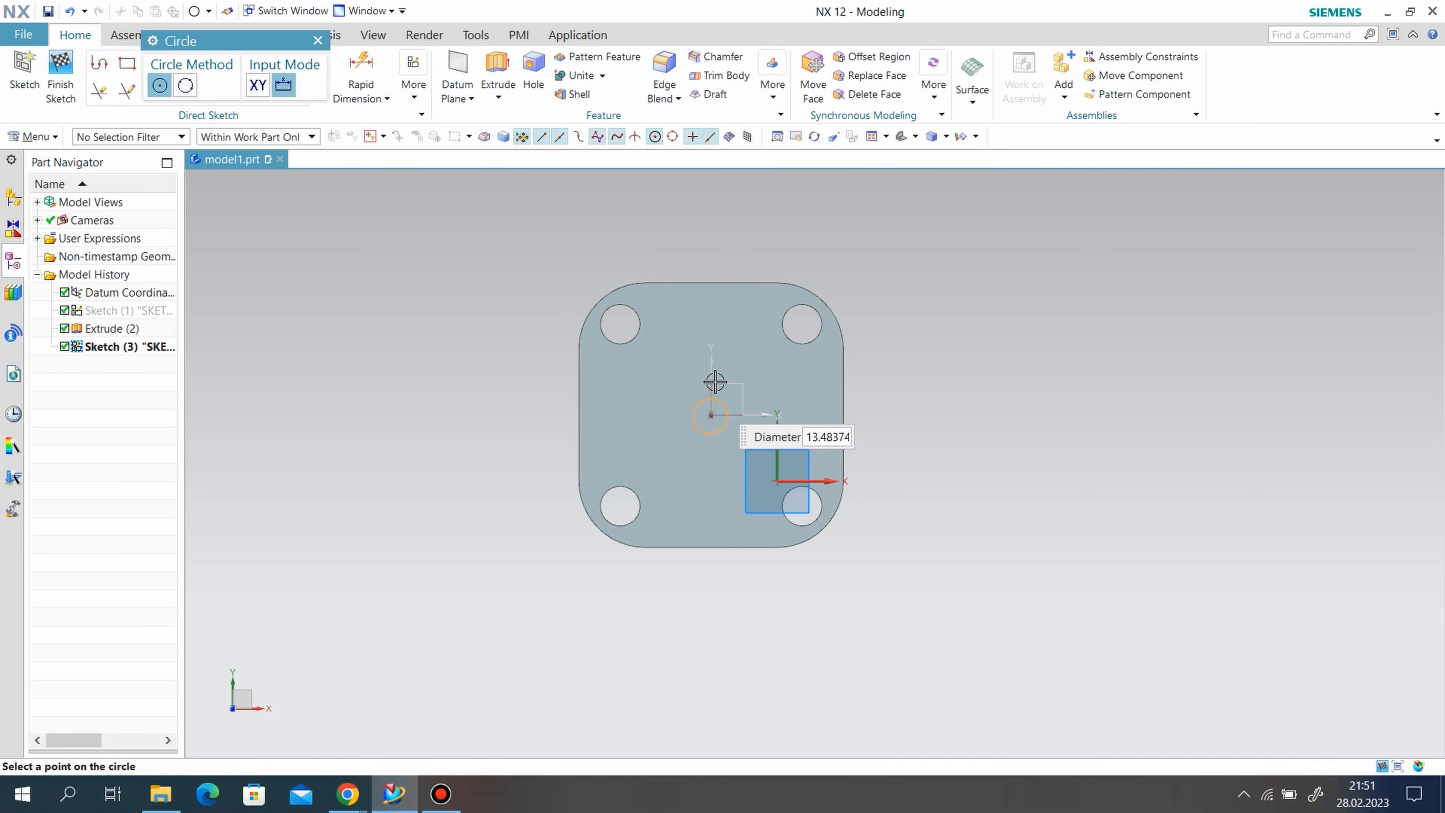
click(718, 378)
Align the circle's center horizontally with the midpoint of the plate's right edge and vertically with the midpoint of its top edge
click(413, 85)
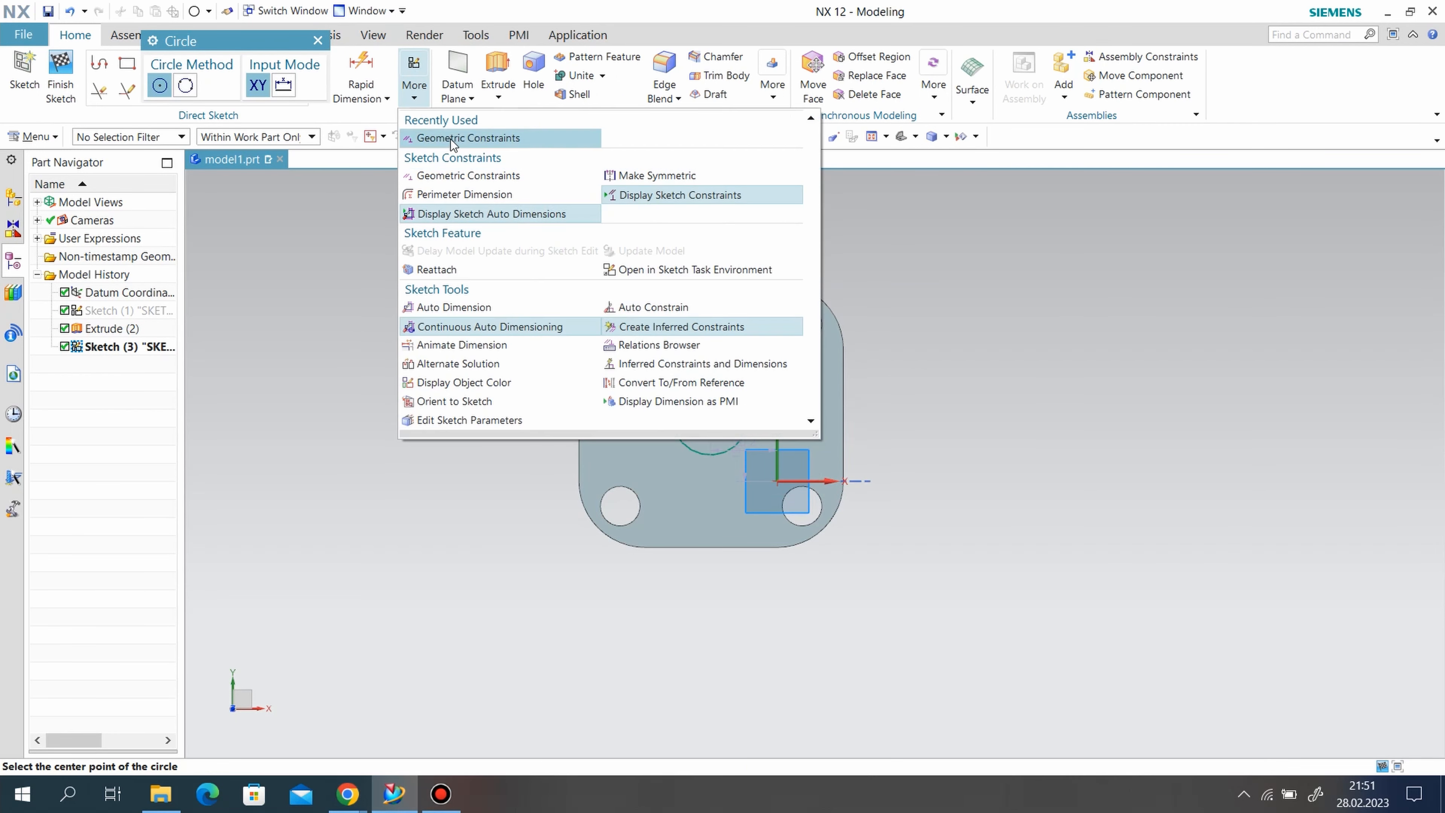
click(451, 138)
click(717, 414)
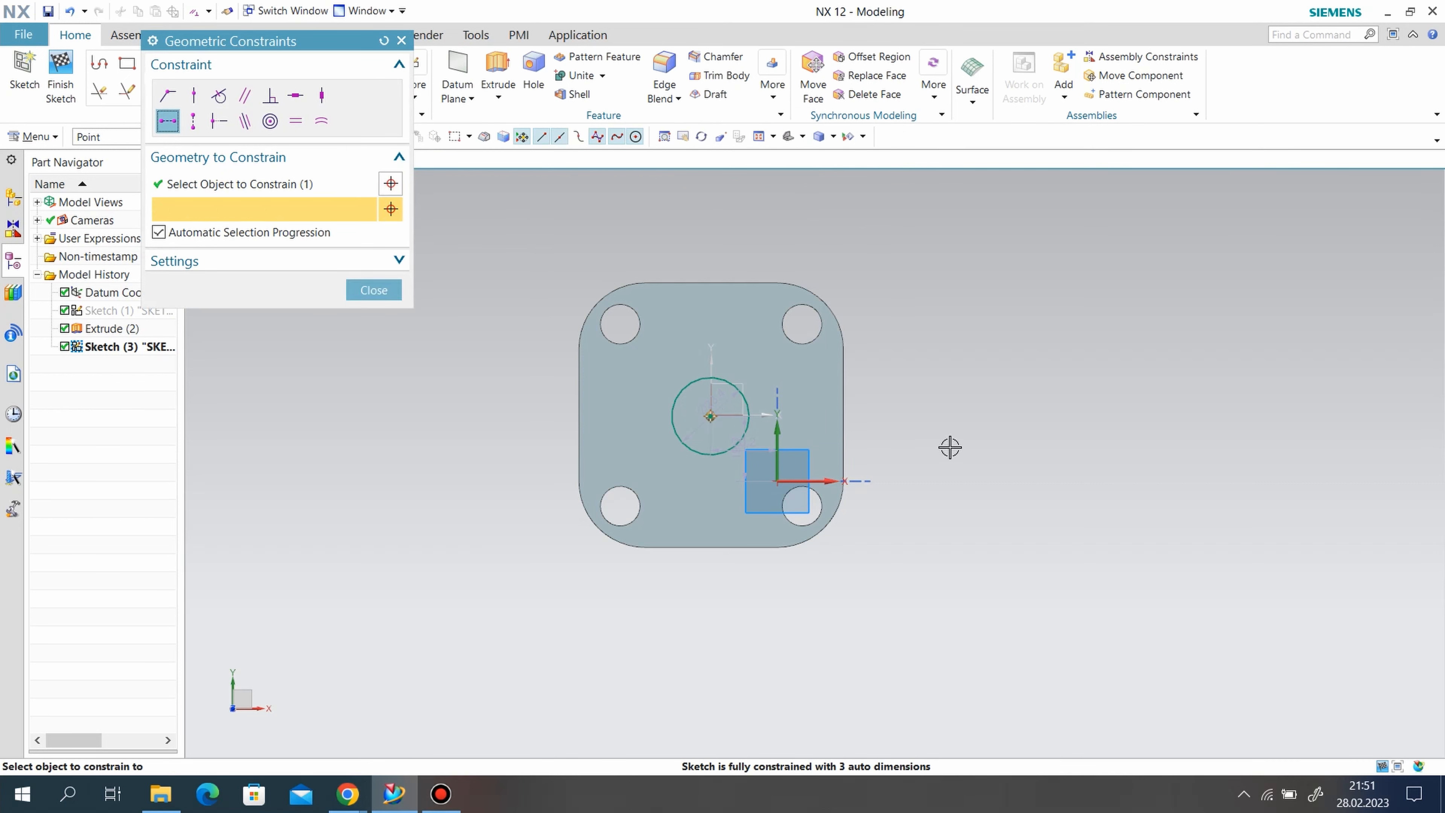
click(840, 416)
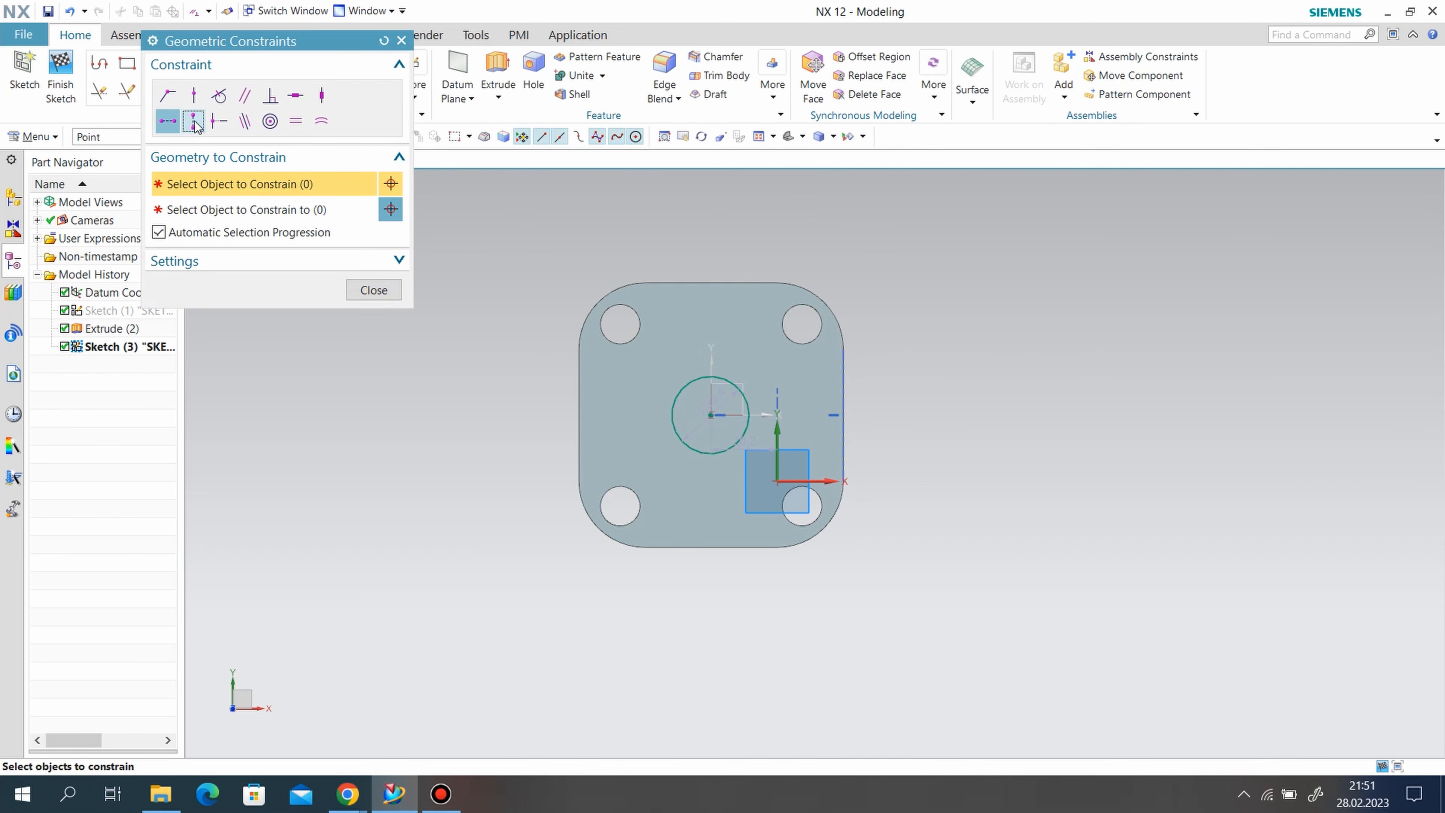
click(701, 284)
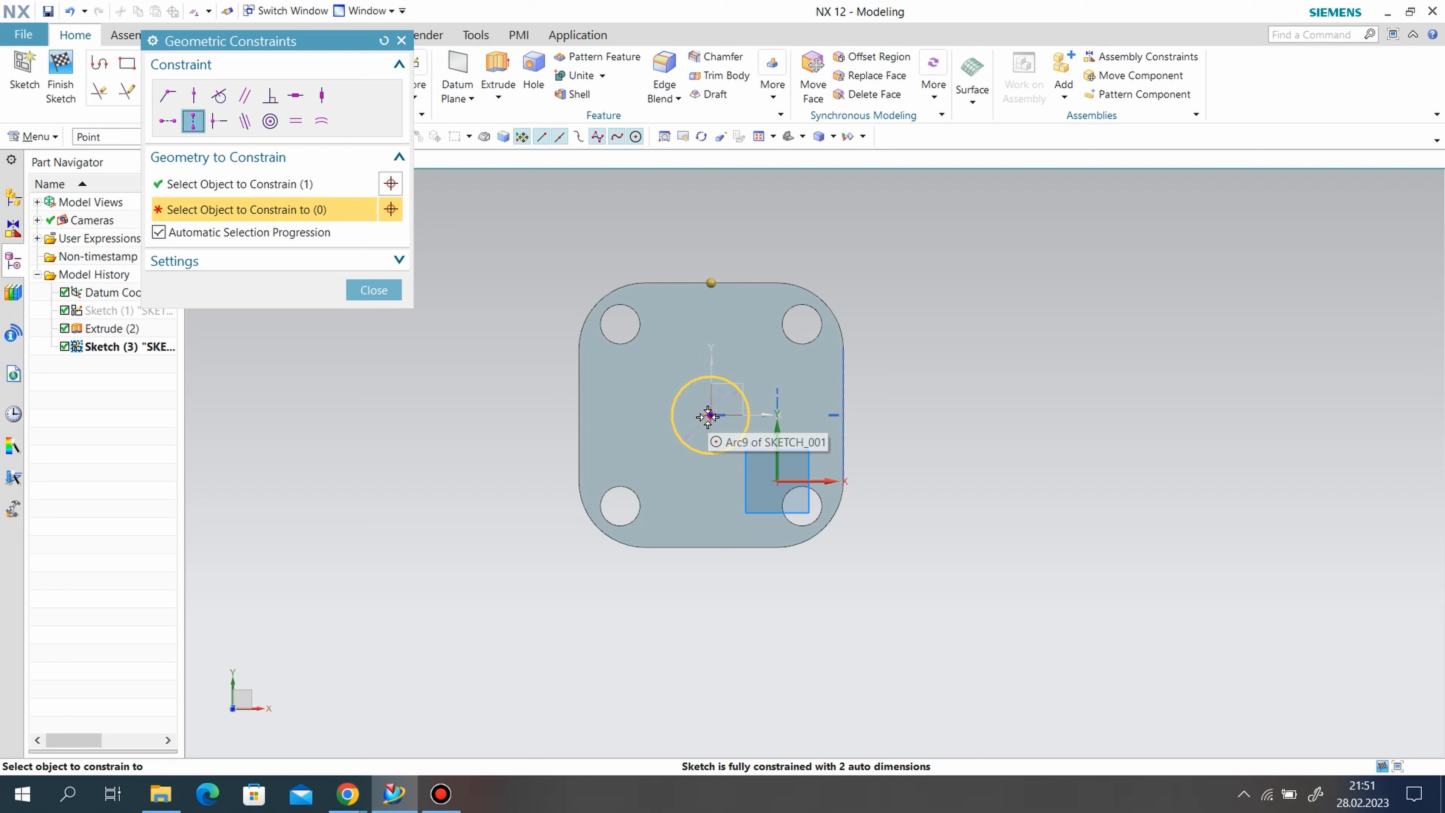
click(709, 415)
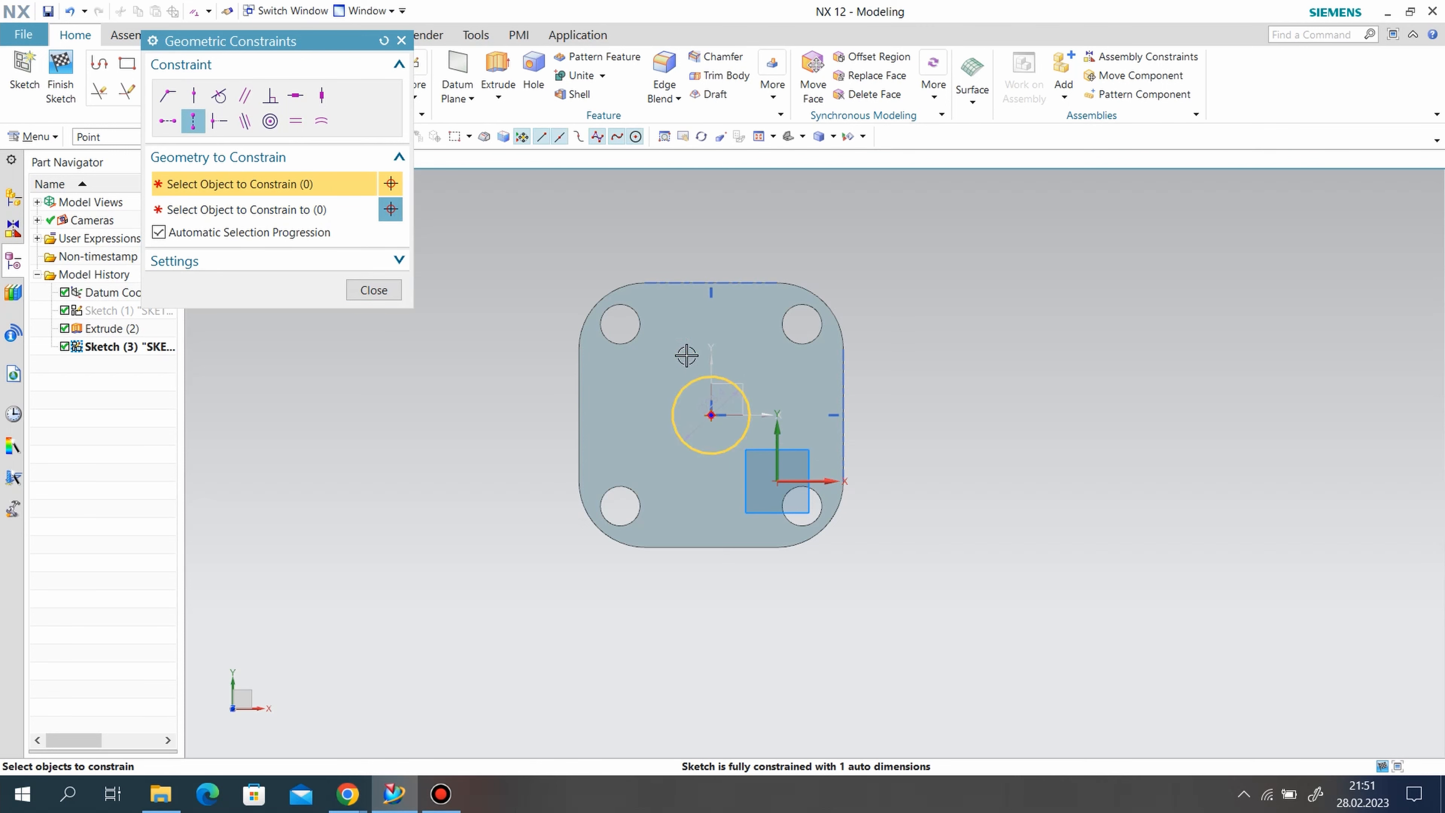
click(401, 40)
Dimension the central circle's diameter as 17*2 and finish the sketch
click(364, 70)
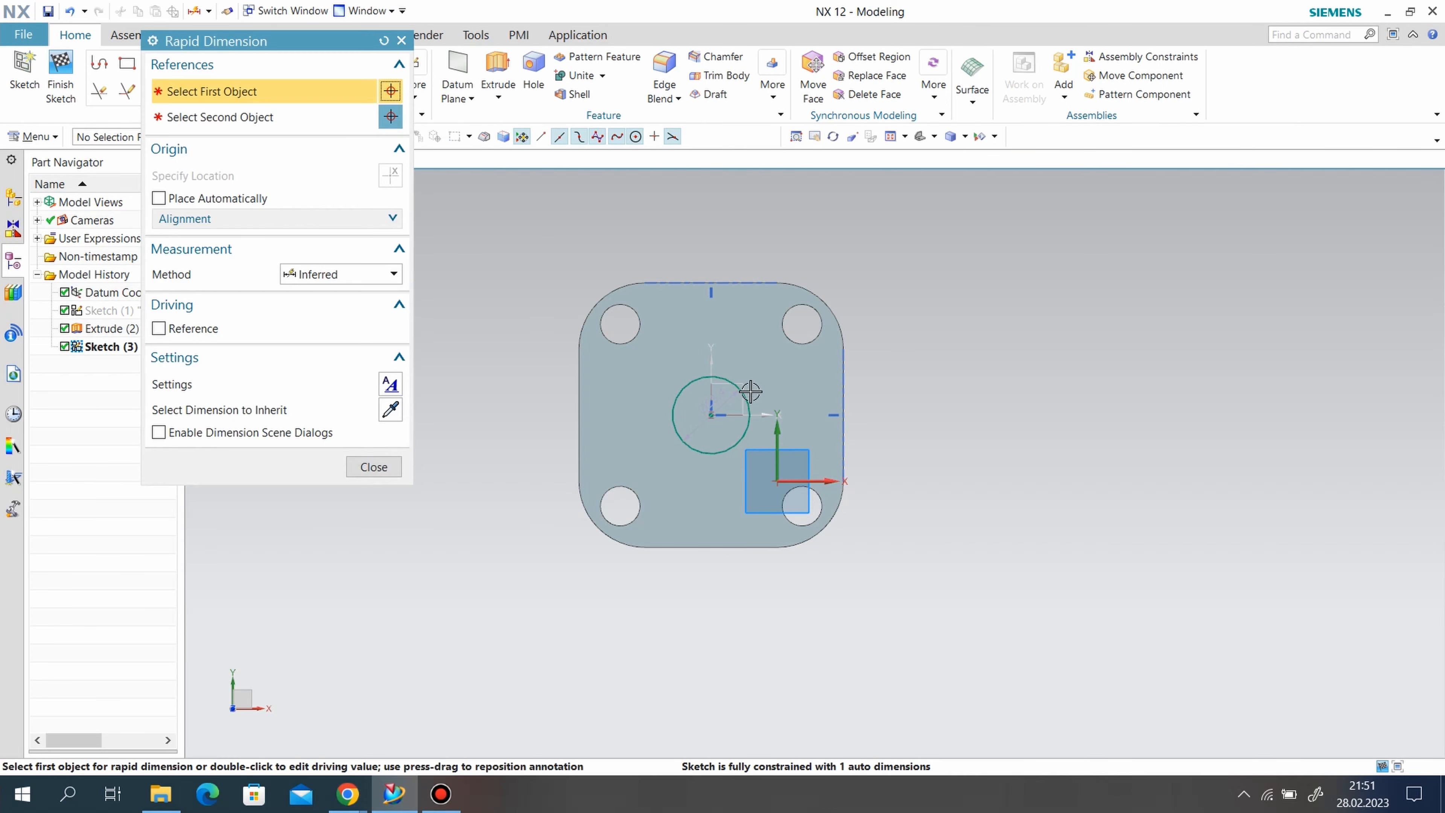
click(772, 392)
click(1028, 400)
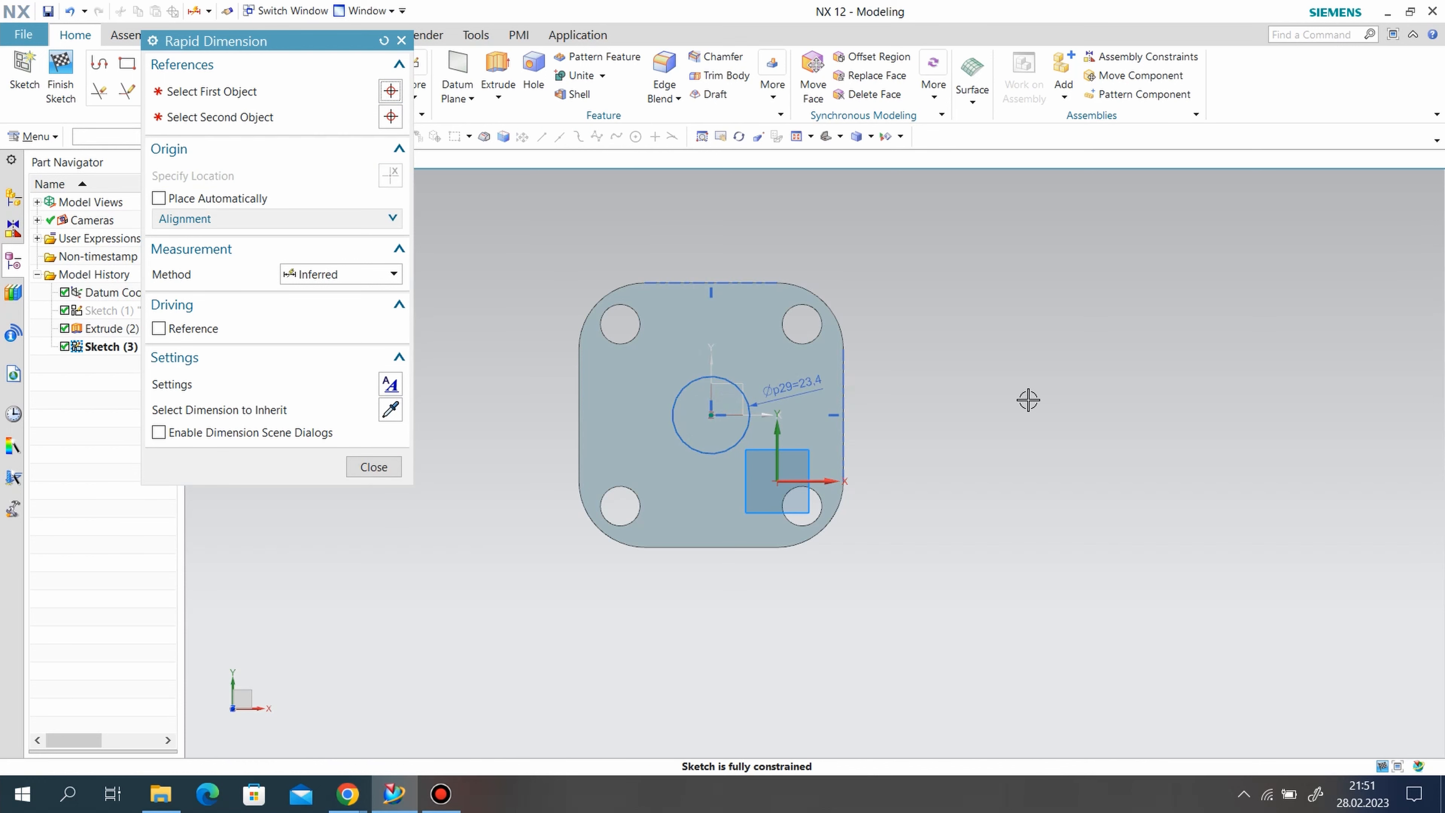
key(Return)
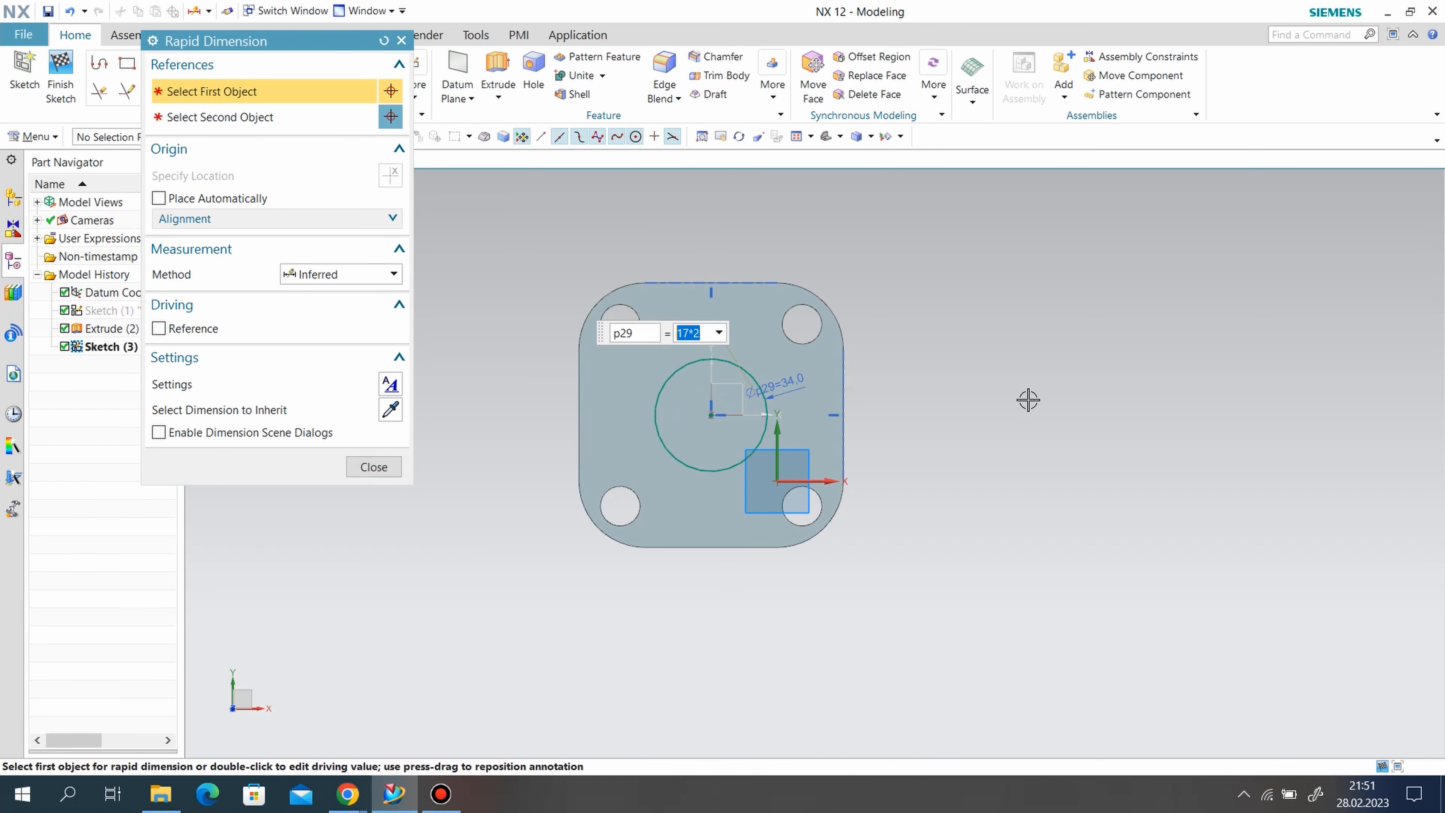
click(373, 467)
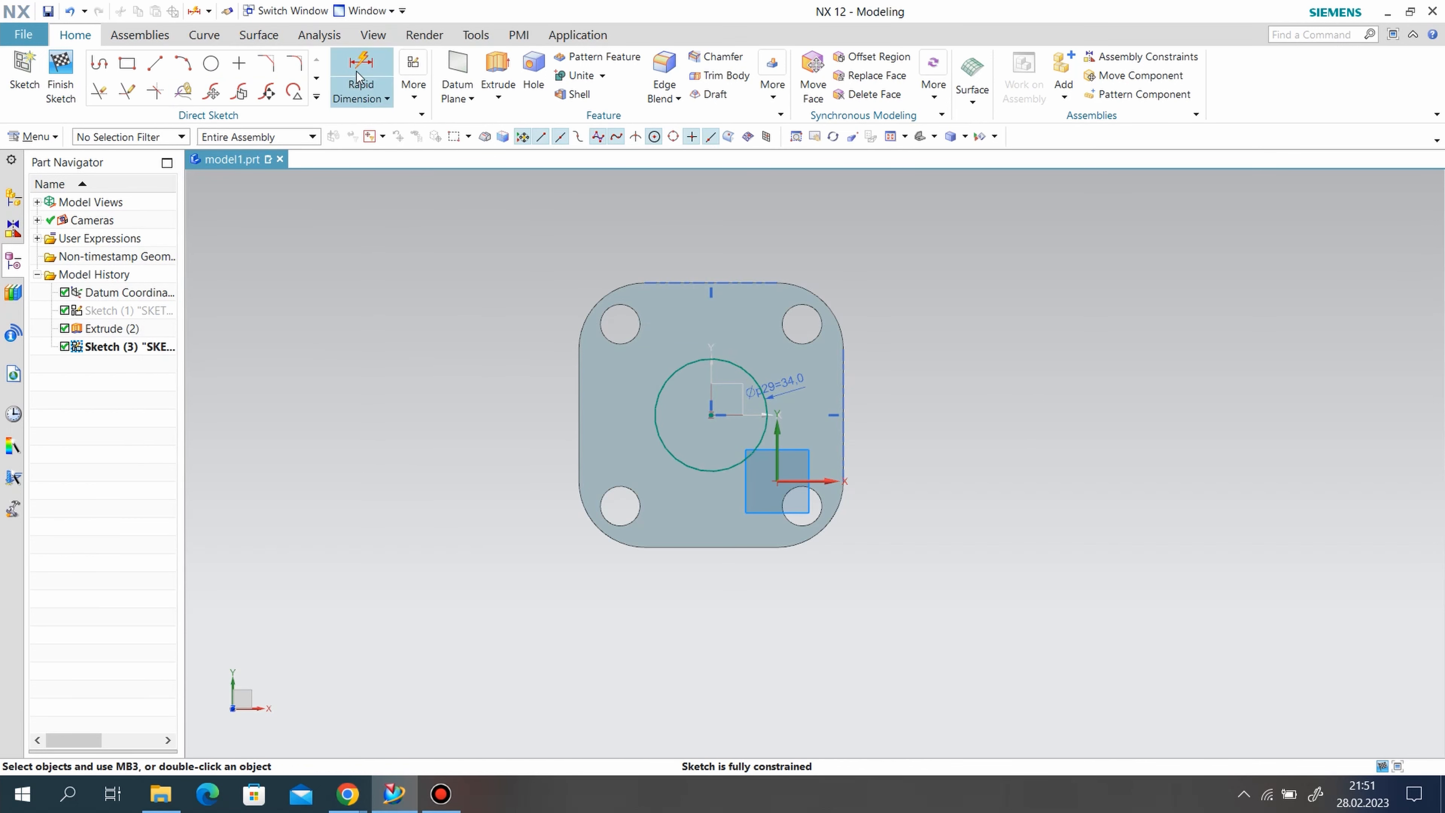
click(61, 86)
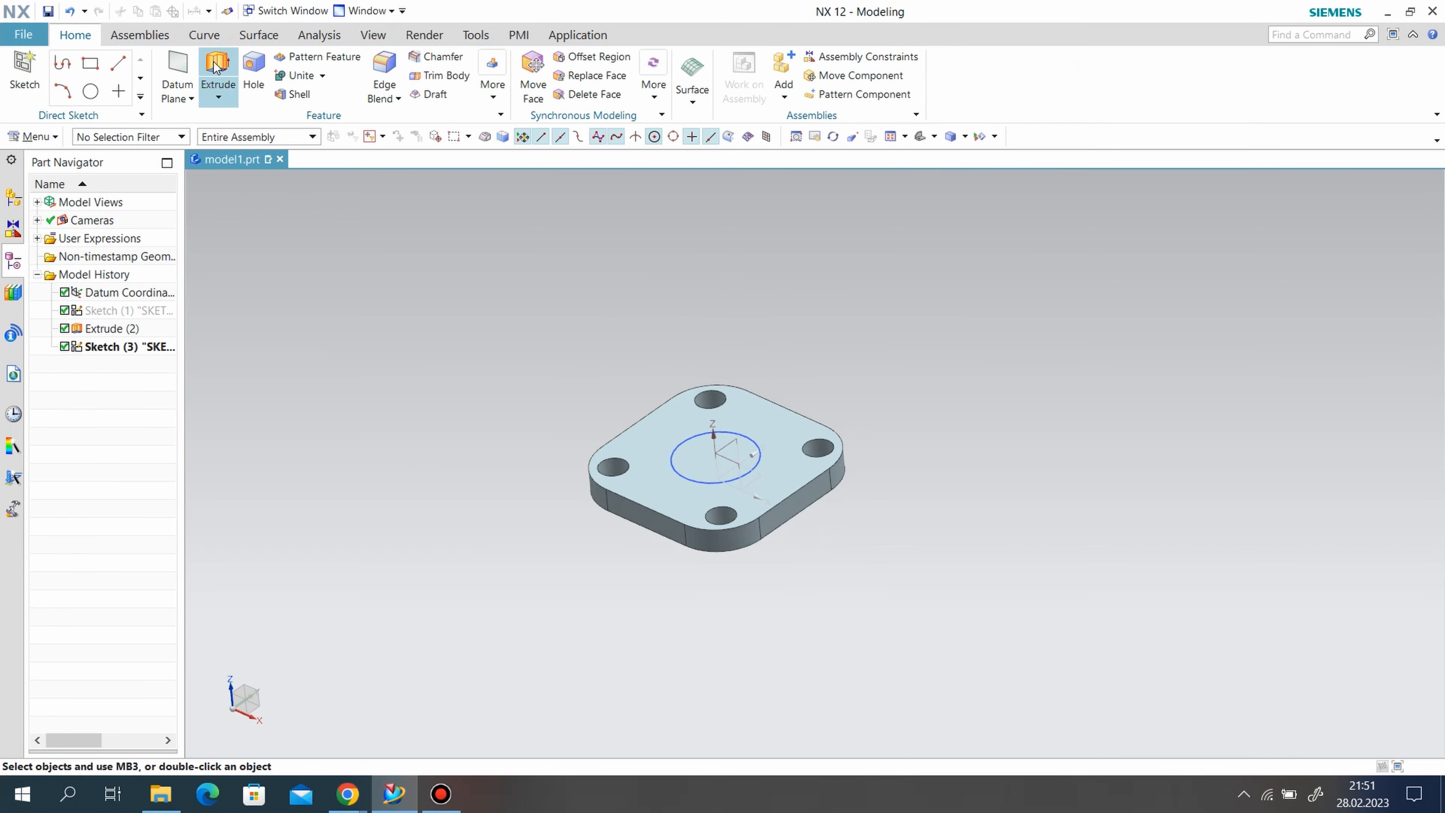
Extrude the central circle sketch 40 mm upward, united with the plate, and hide its sketch
click(216, 69)
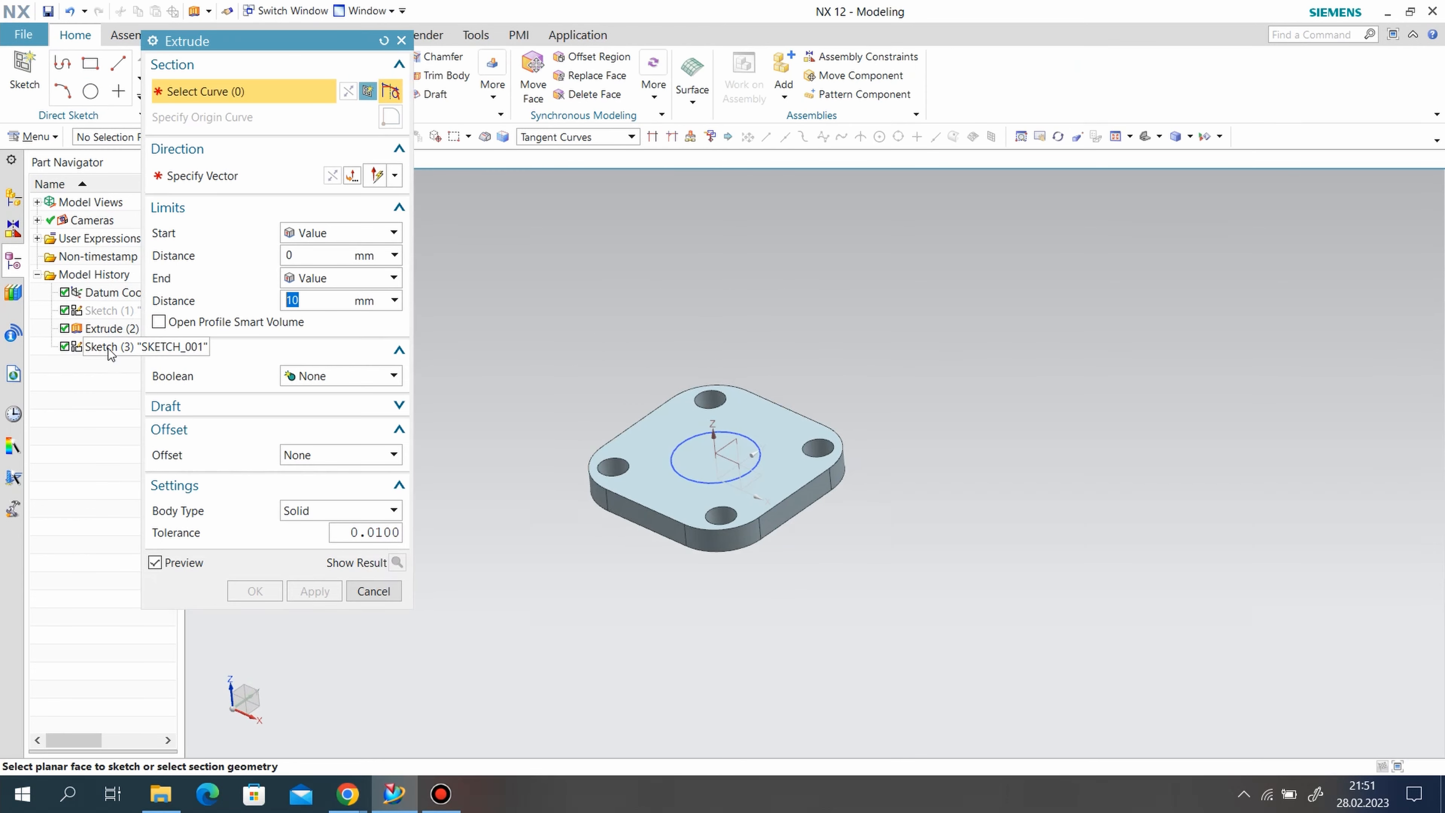
click(108, 348)
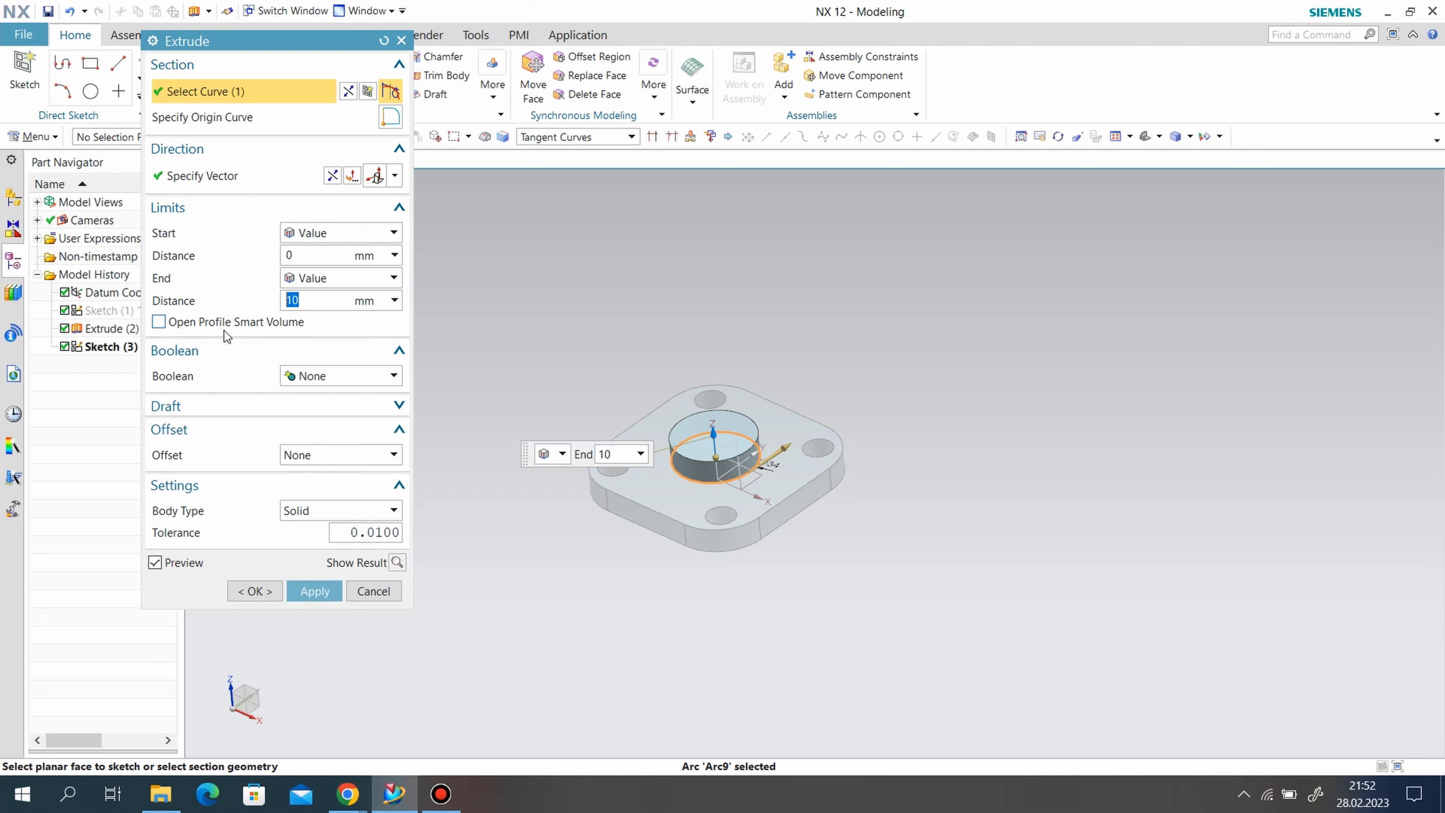
text(3)
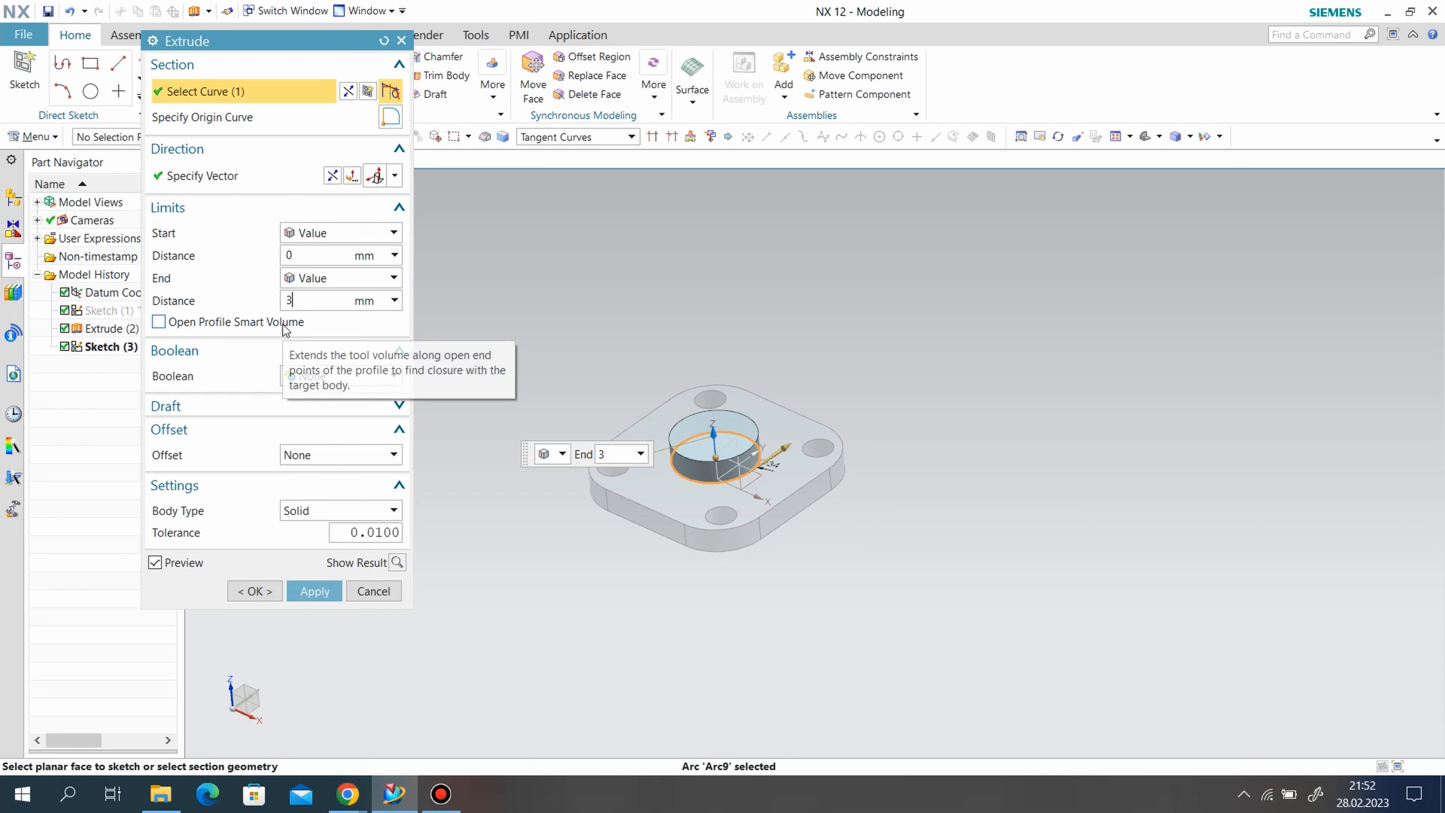
text(0)
key(BackSpace)
key(BackSpace)
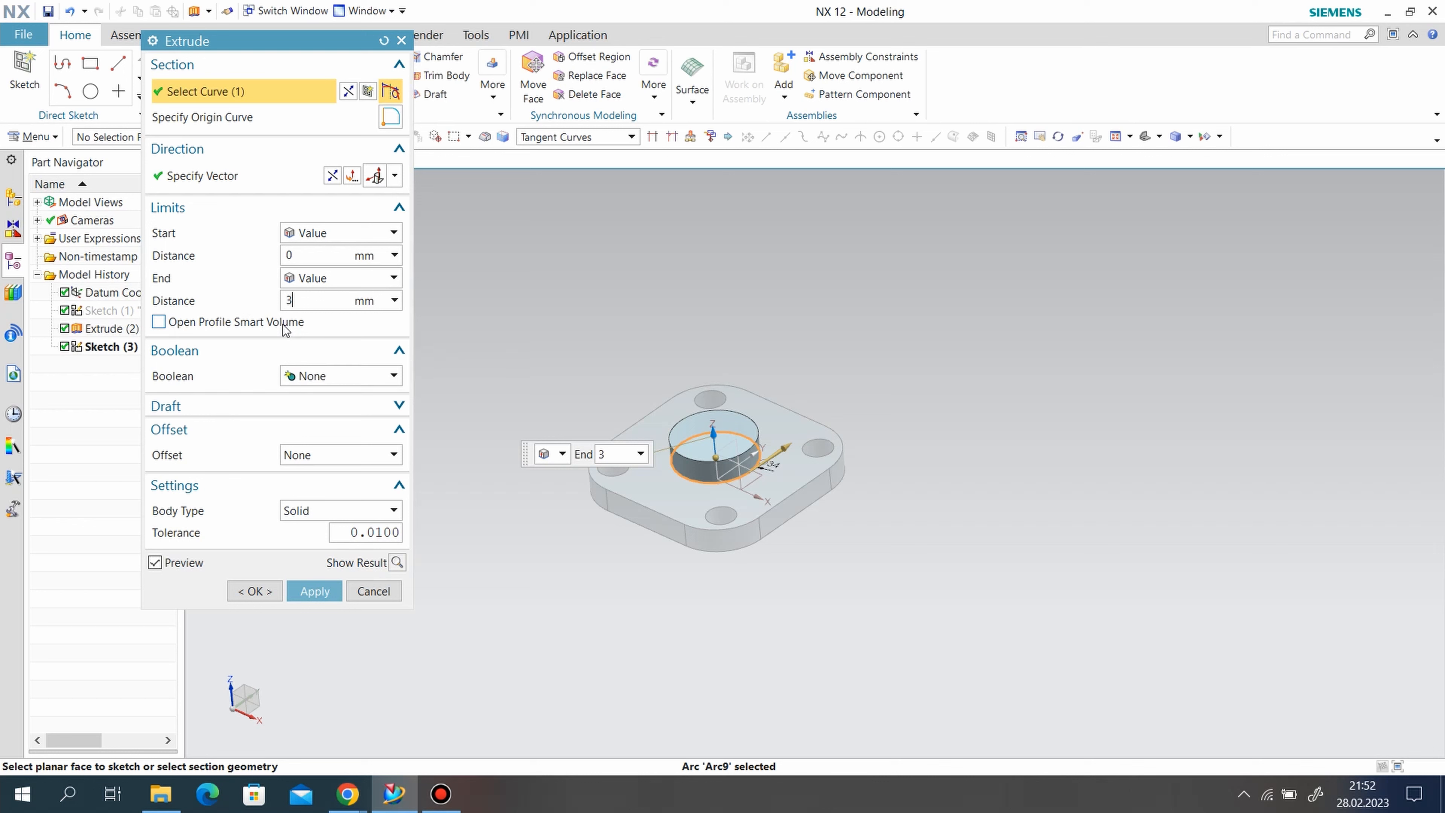
text(40)
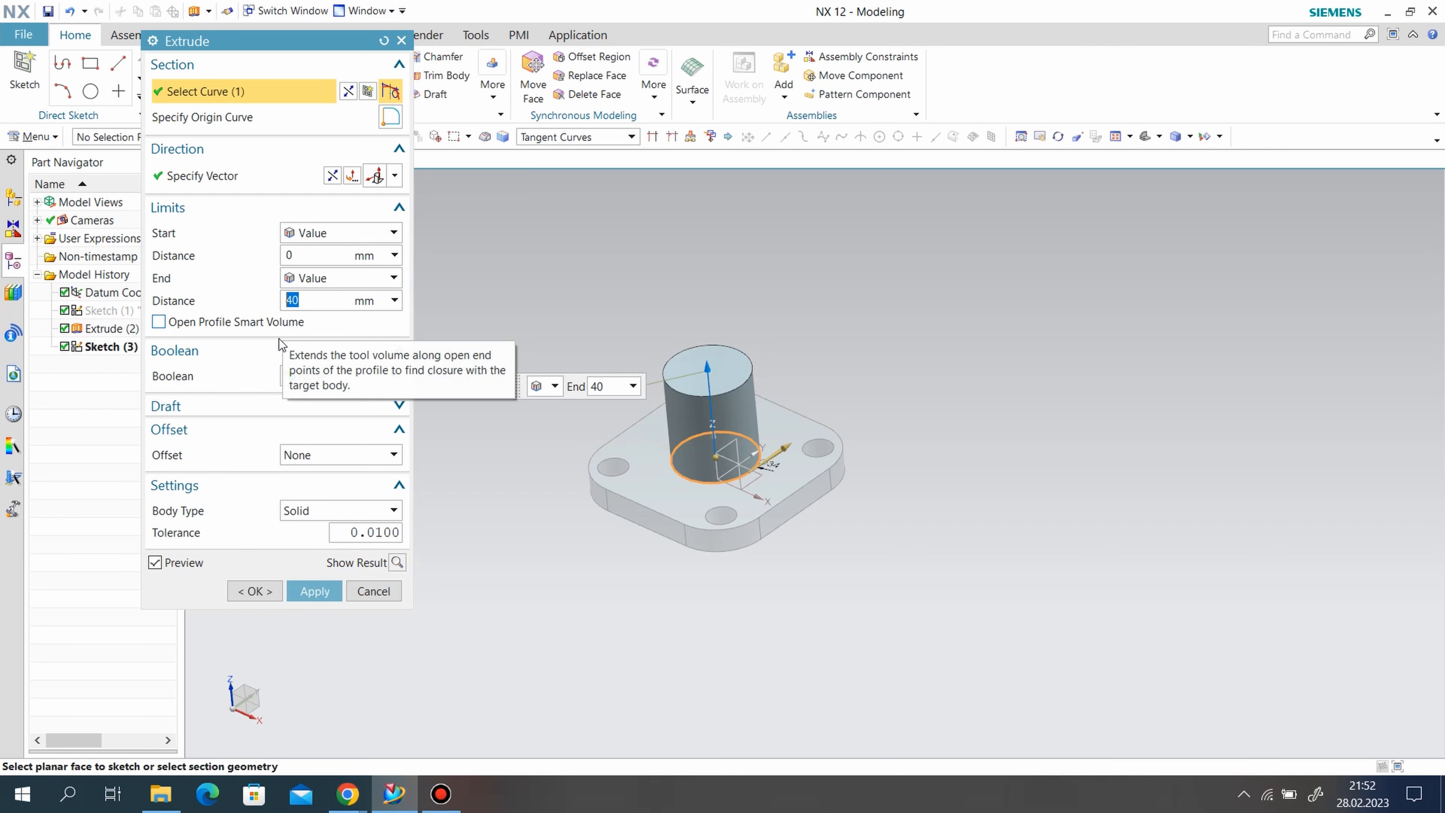
click(341, 375)
click(307, 410)
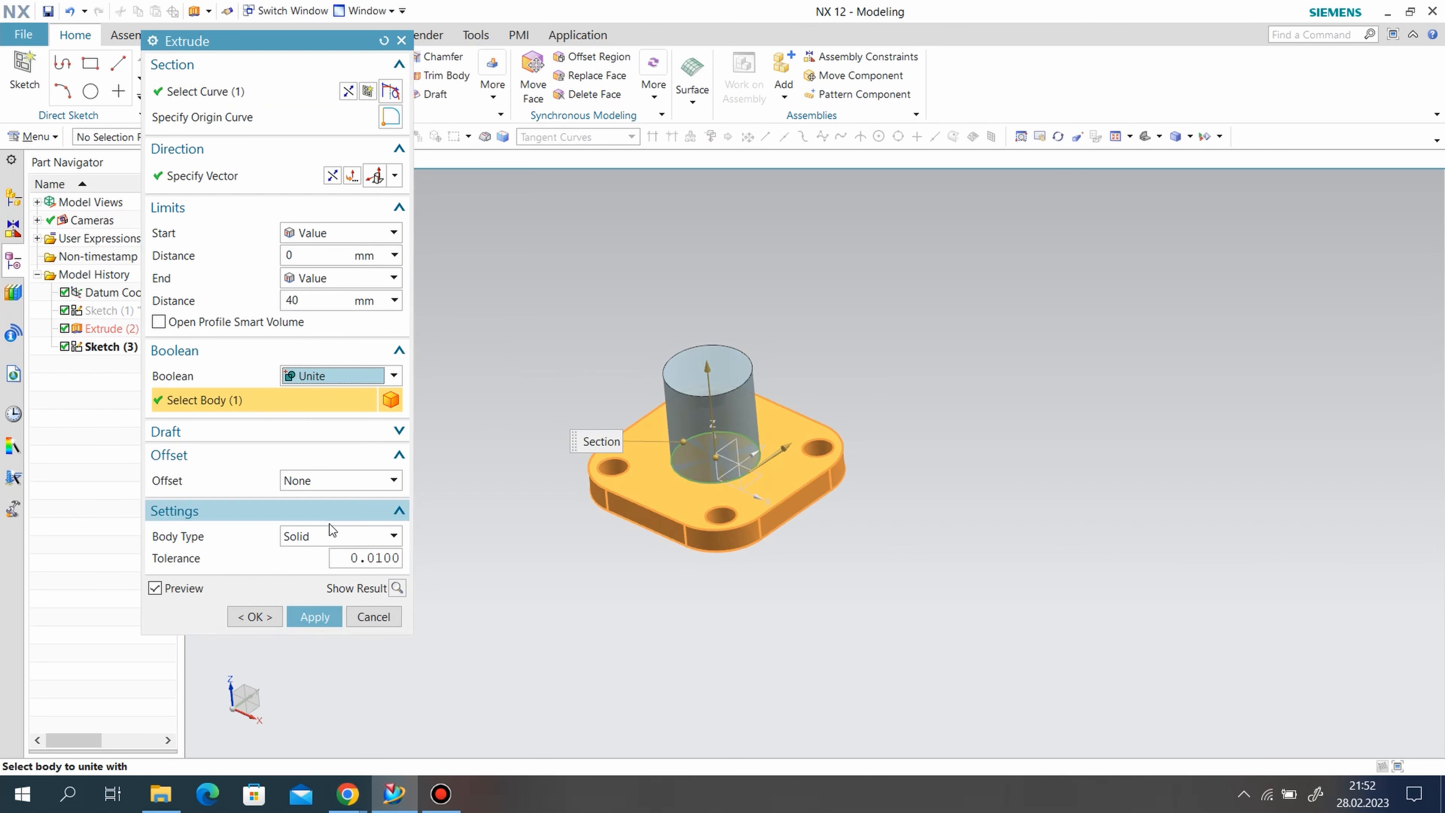
click(314, 617)
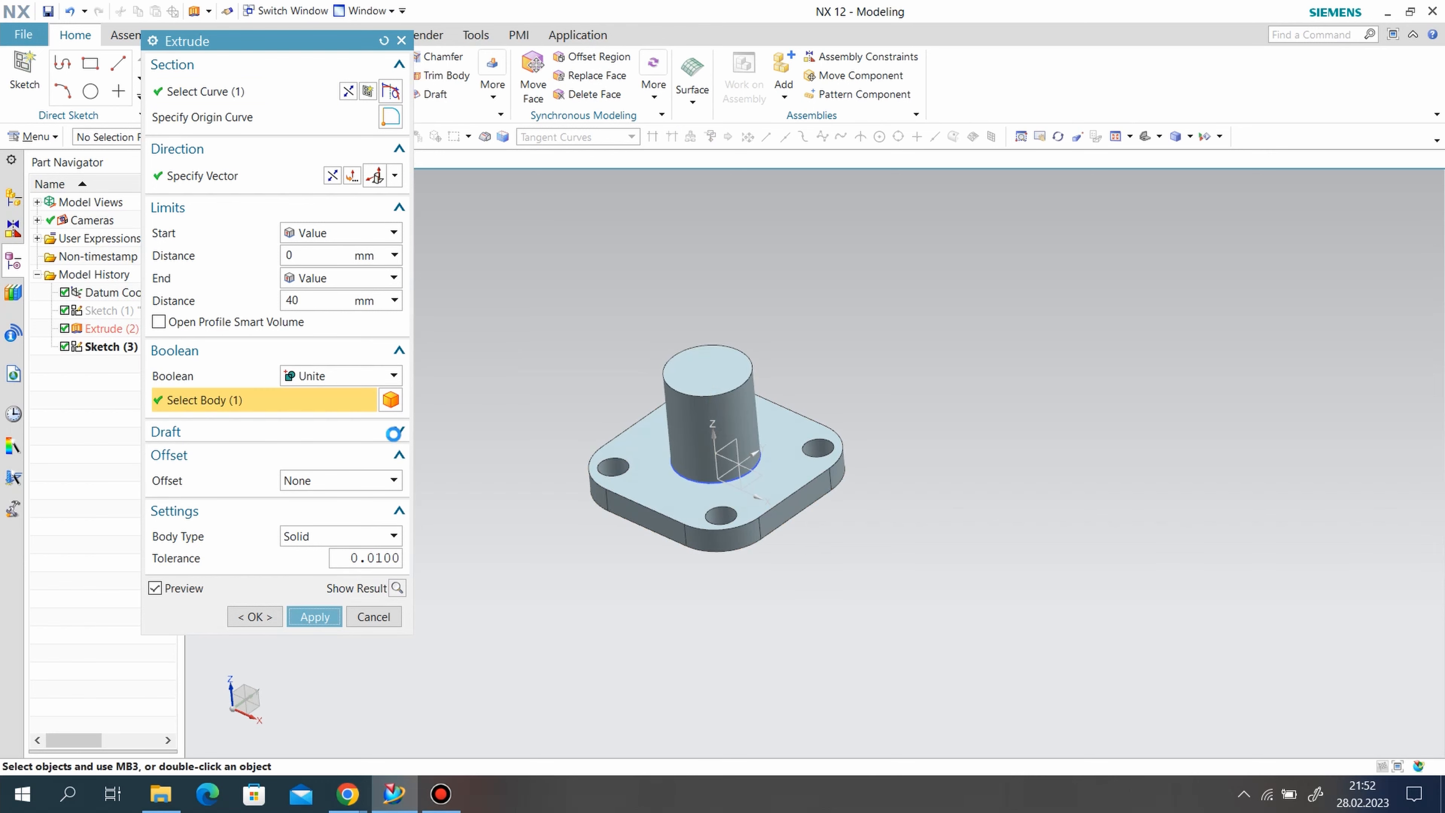
click(401, 41)
right_click(765, 466)
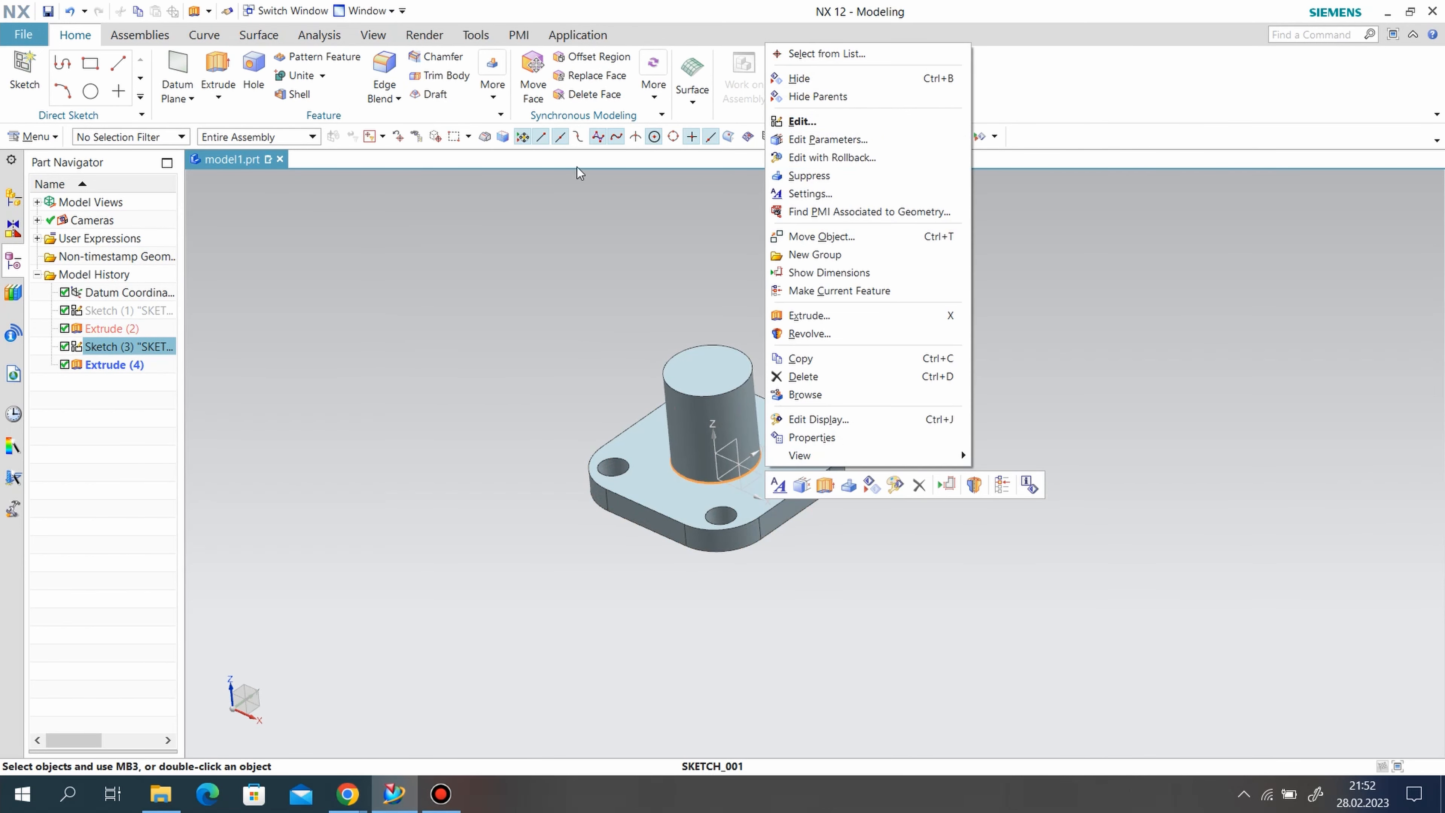
click(797, 80)
Create a sketch on the vertical XZ datum plane through the plate's center
click(25, 83)
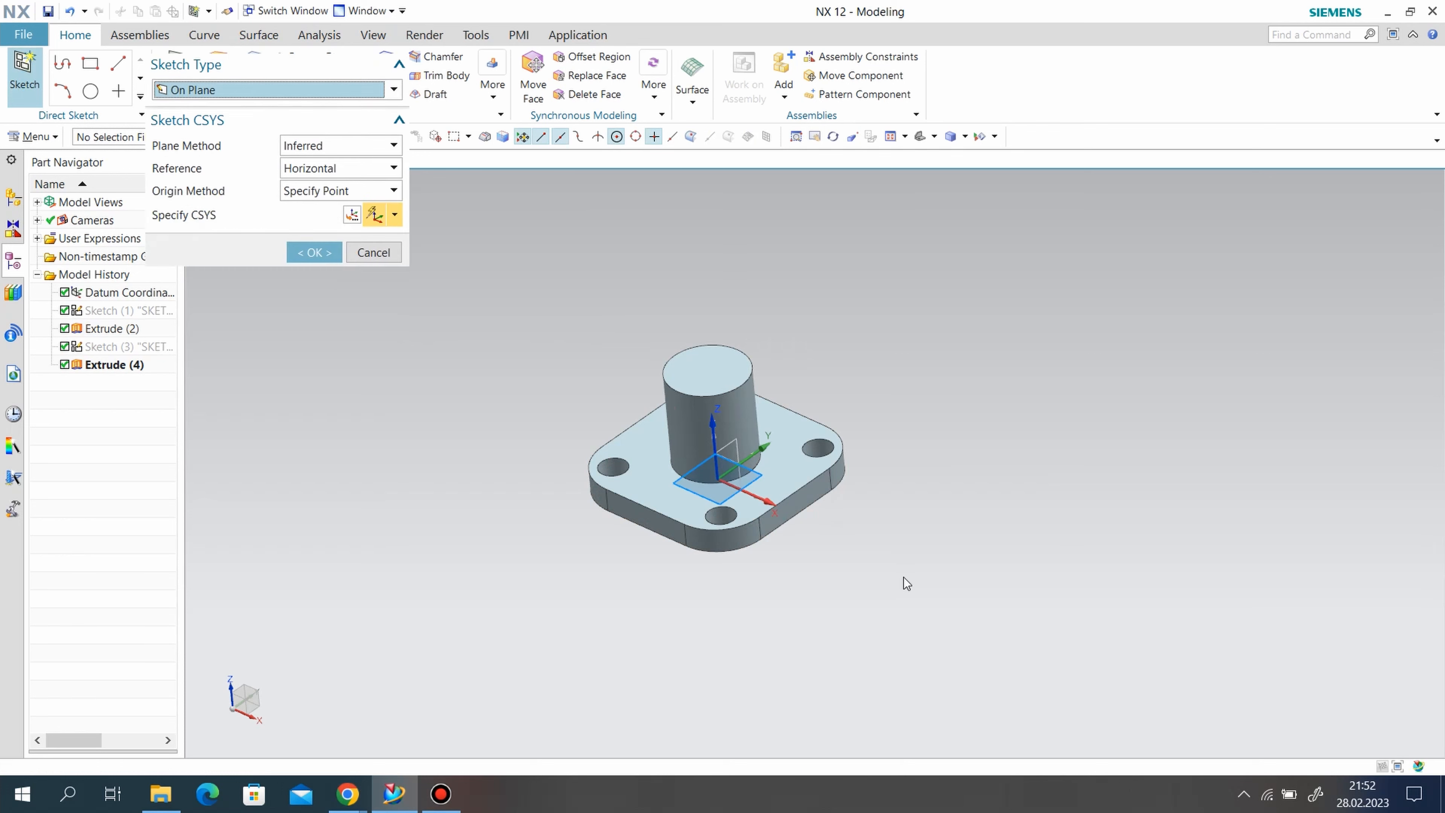
mouse_move(906, 581)
middle_down()
mouse_move(932, 565)
mouse_move(990, 583)
middle_up()
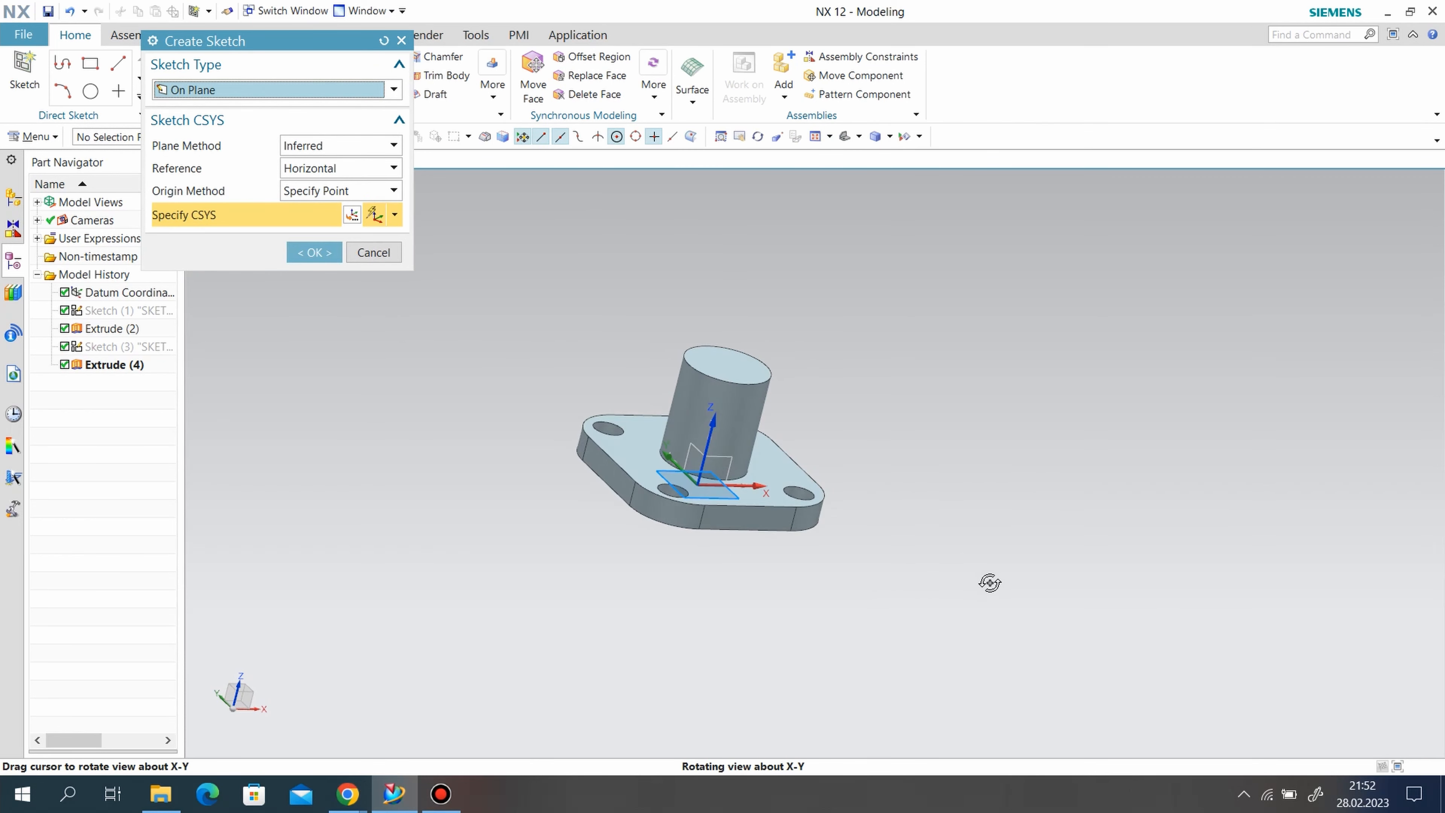
click(729, 458)
click(315, 251)
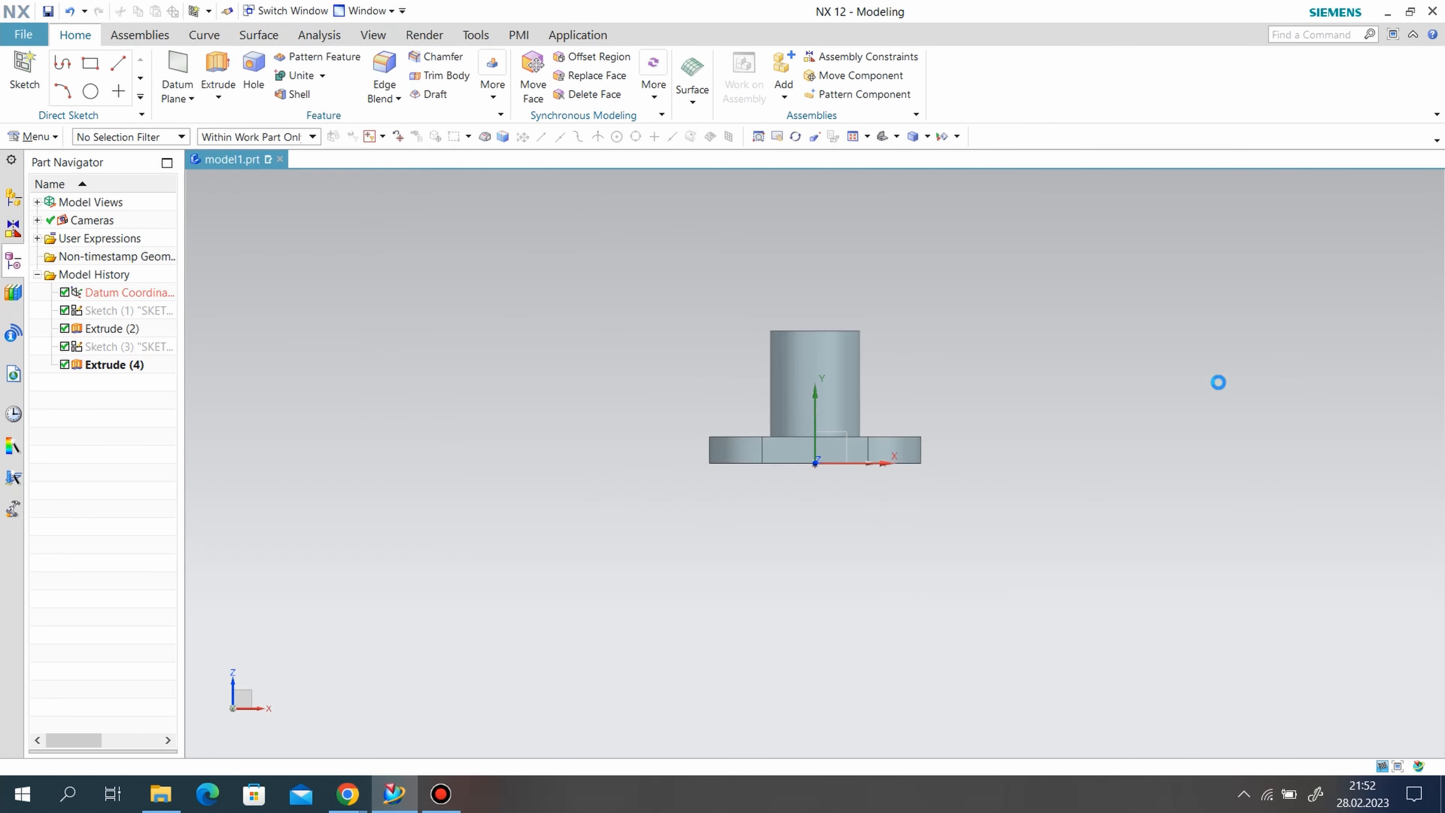
Draw a closed four-line rib profile between cylinder and plate top, about 33 mm high with a sloped side about 38 mm long
click(152, 63)
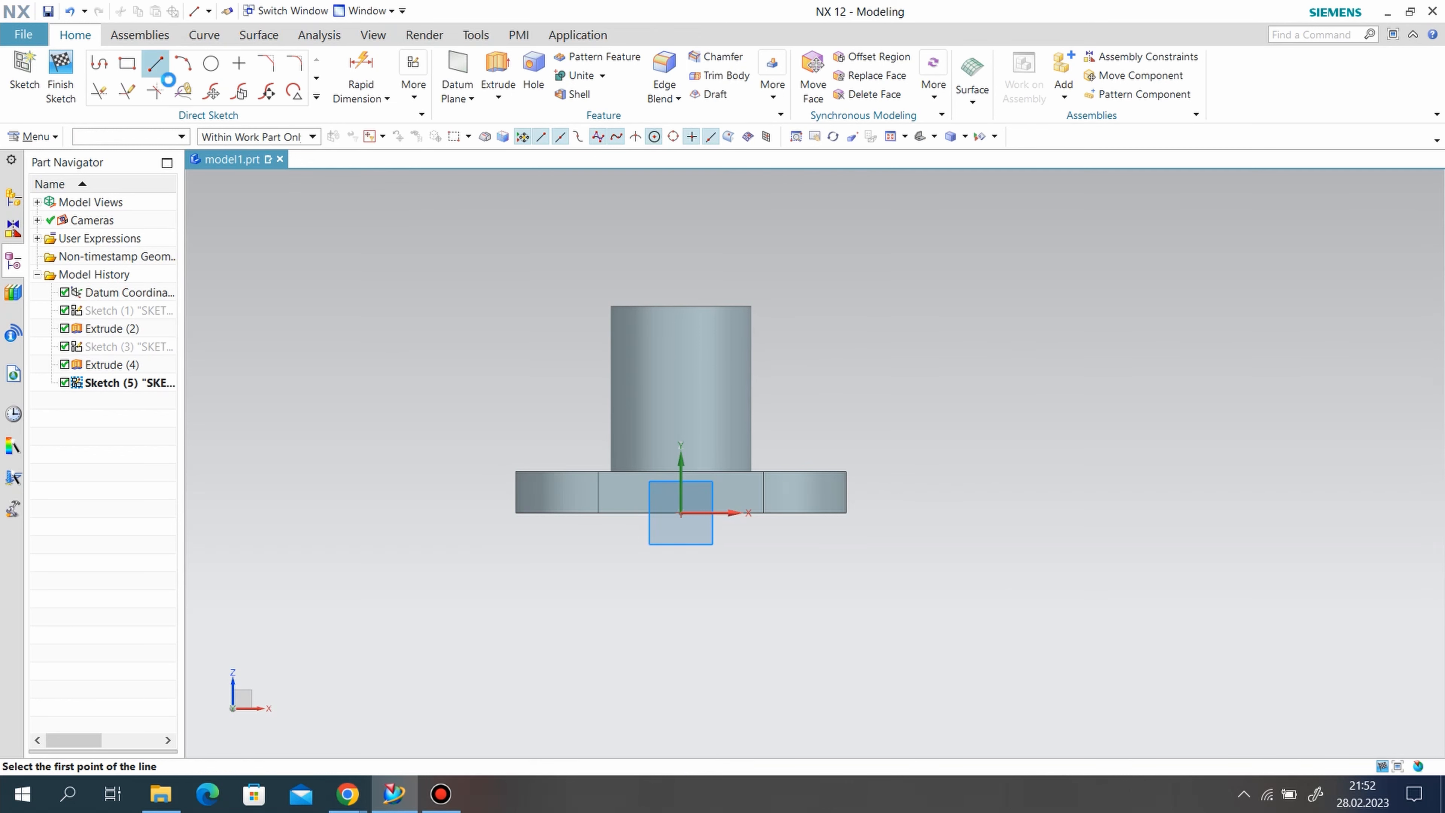
click(751, 335)
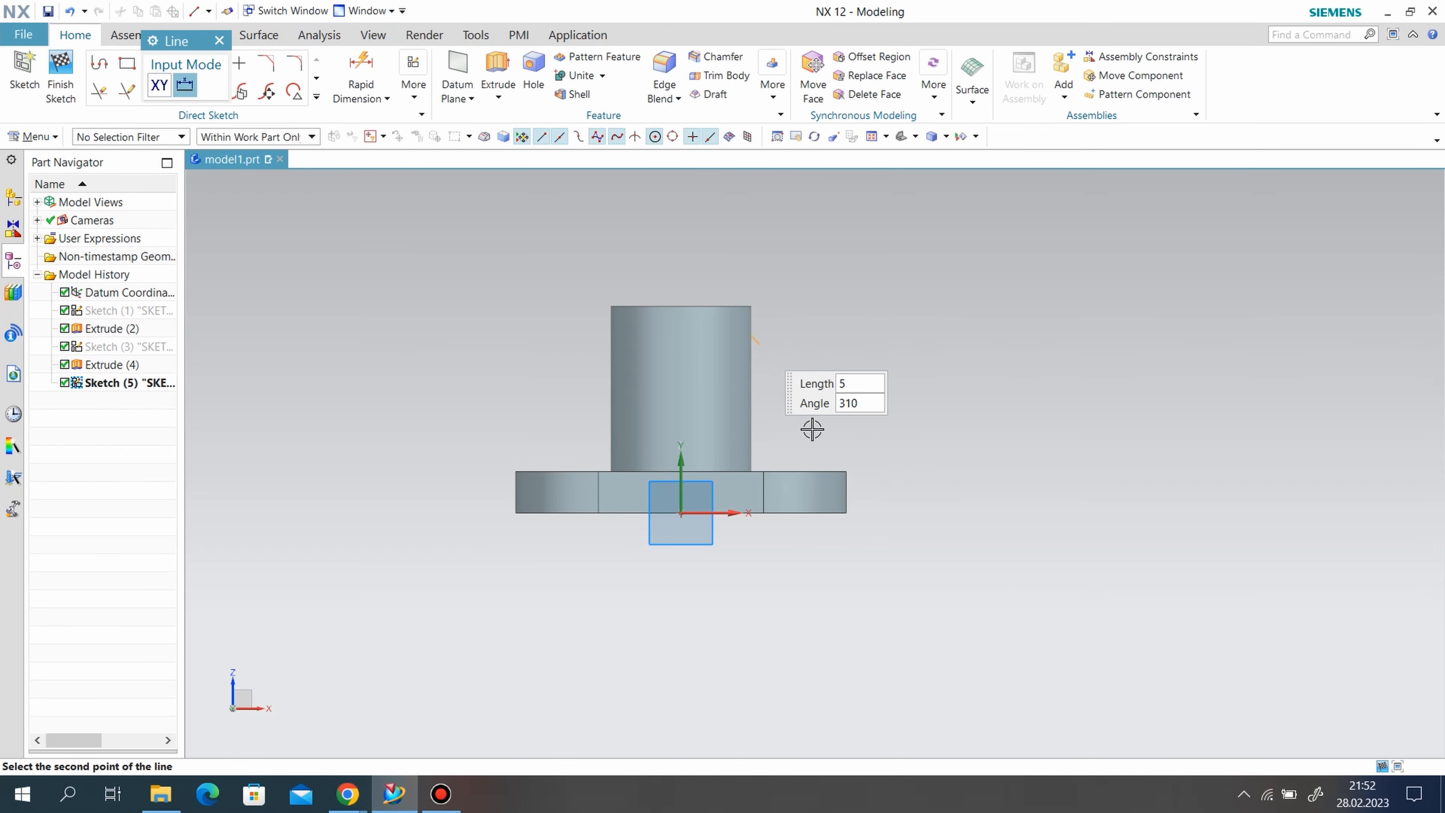
click(824, 471)
click(754, 338)
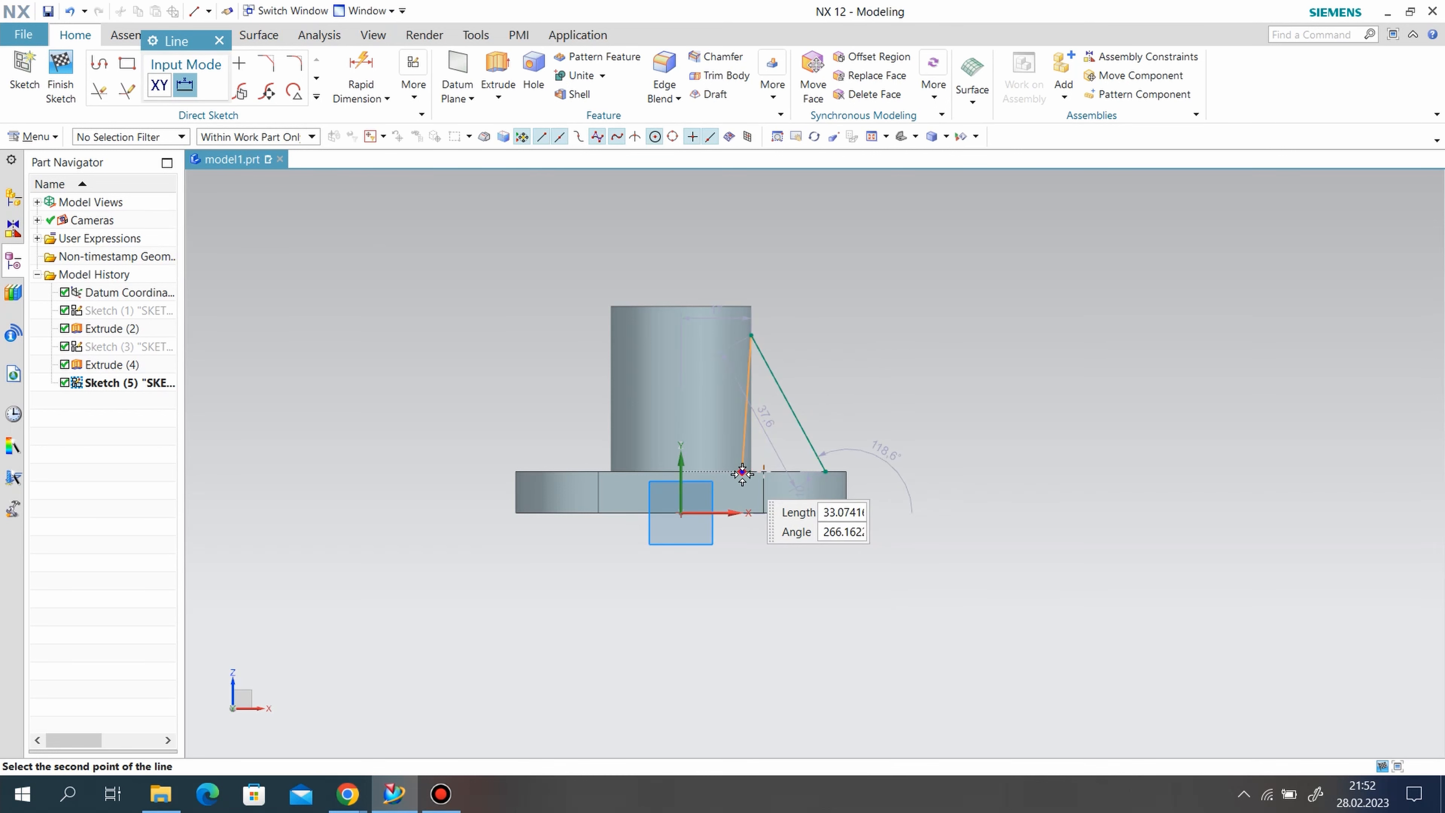
click(723, 336)
click(722, 336)
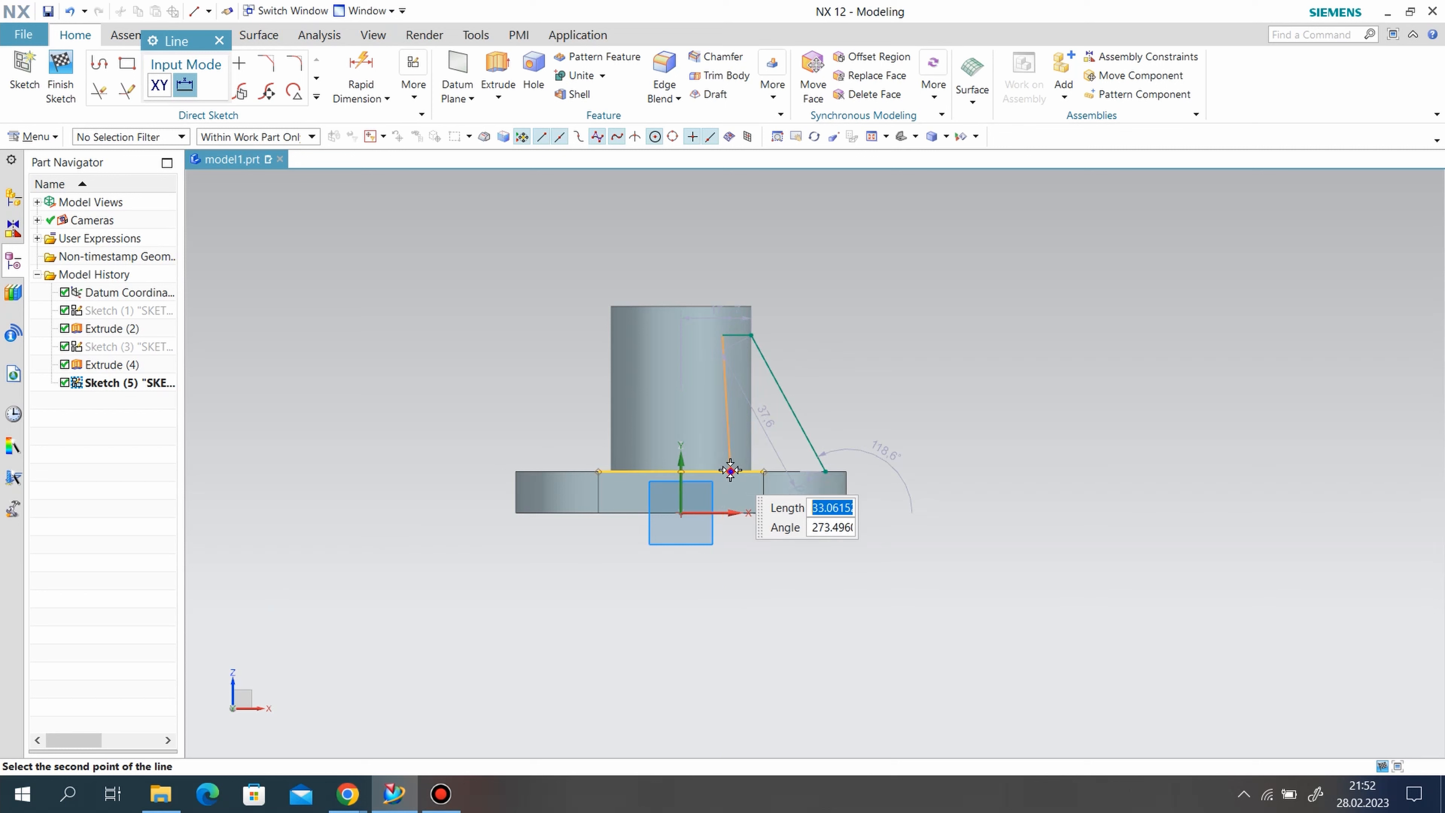
click(729, 470)
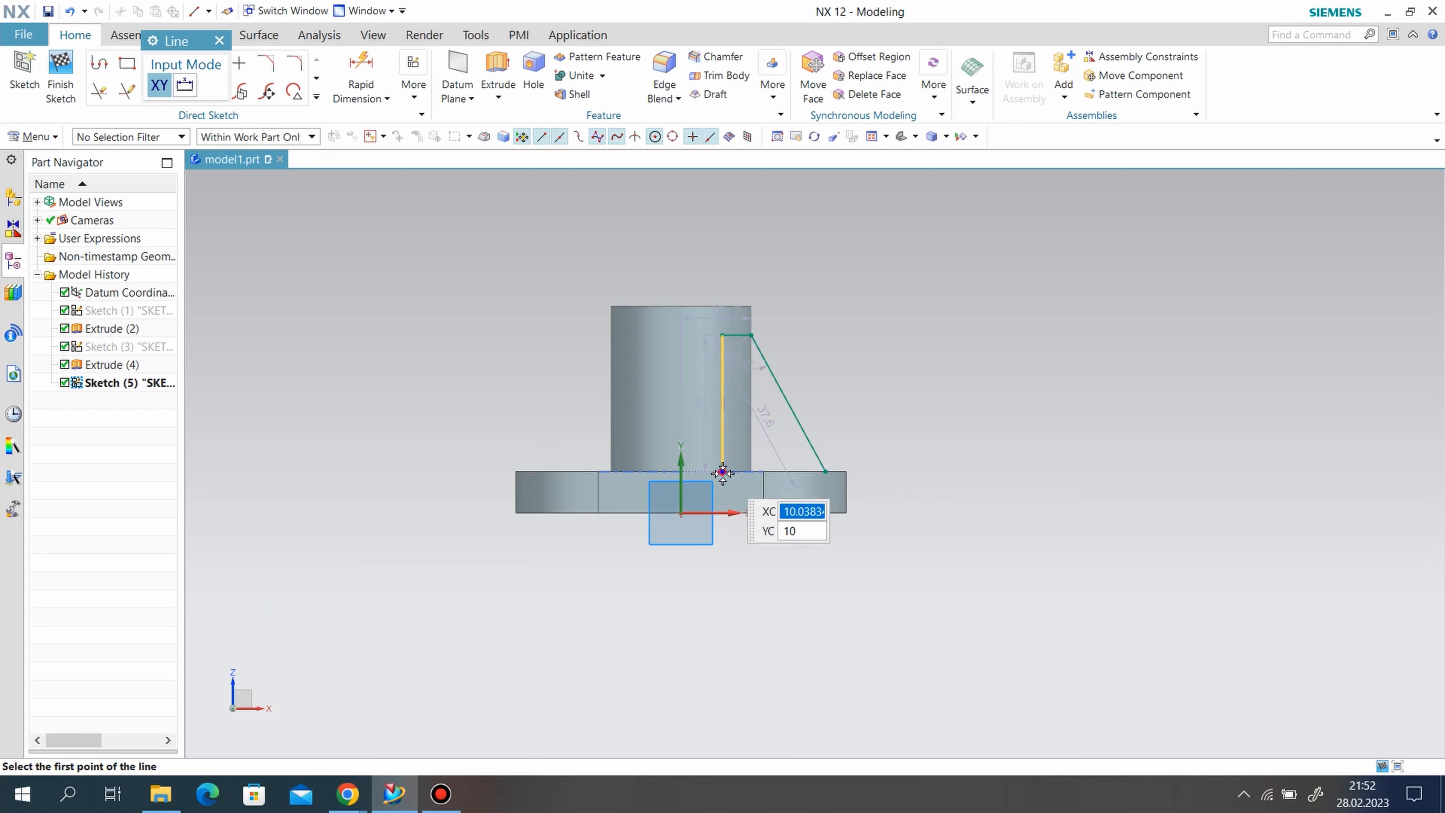
click(724, 471)
click(824, 471)
click(825, 471)
click(751, 335)
Dimension the horizontal distance from the rib profile's lower outer corner to the plate's side edge as 4 mm
scroll(759, 342, down, 1)
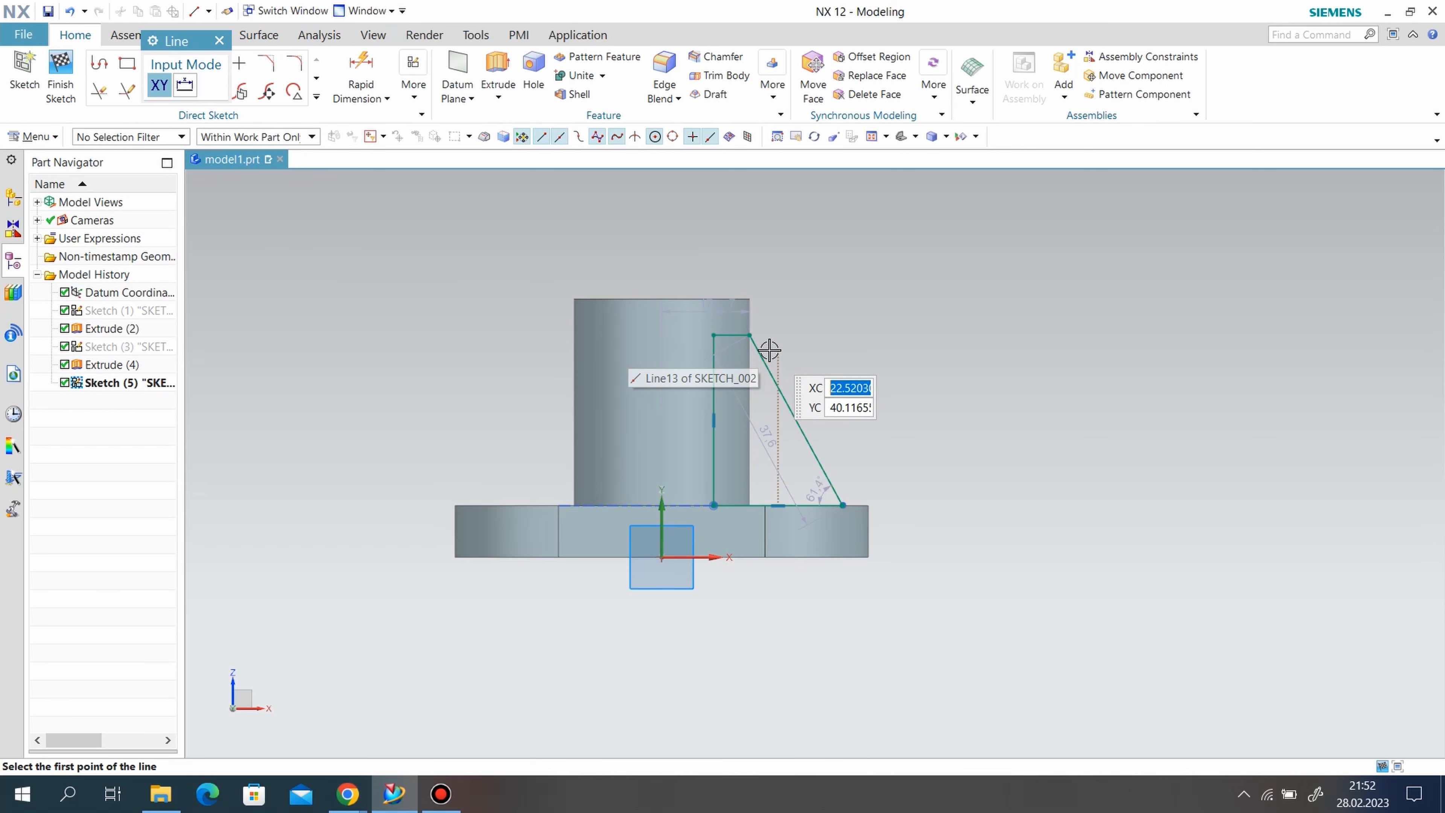
key(d)
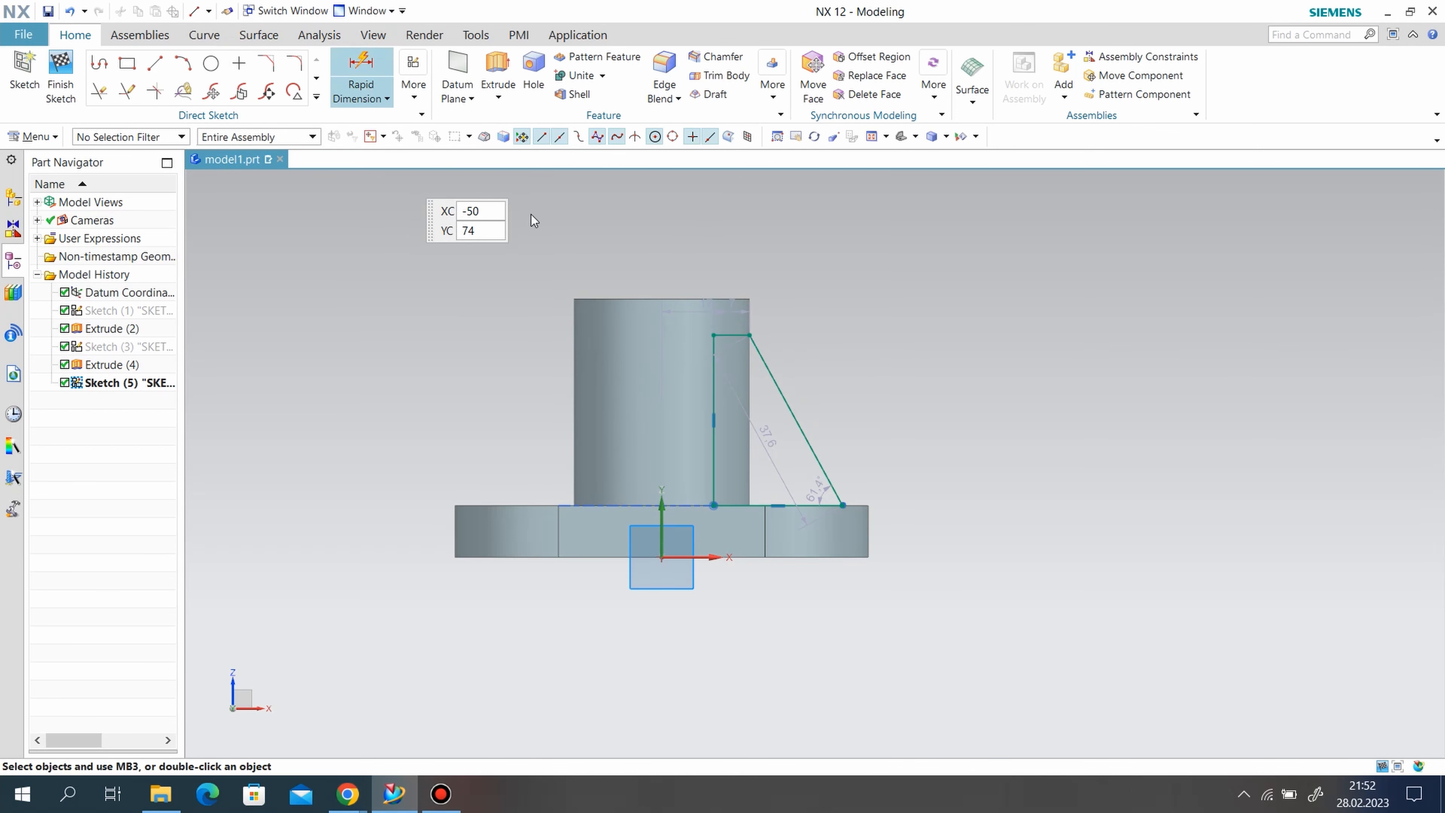
click(864, 506)
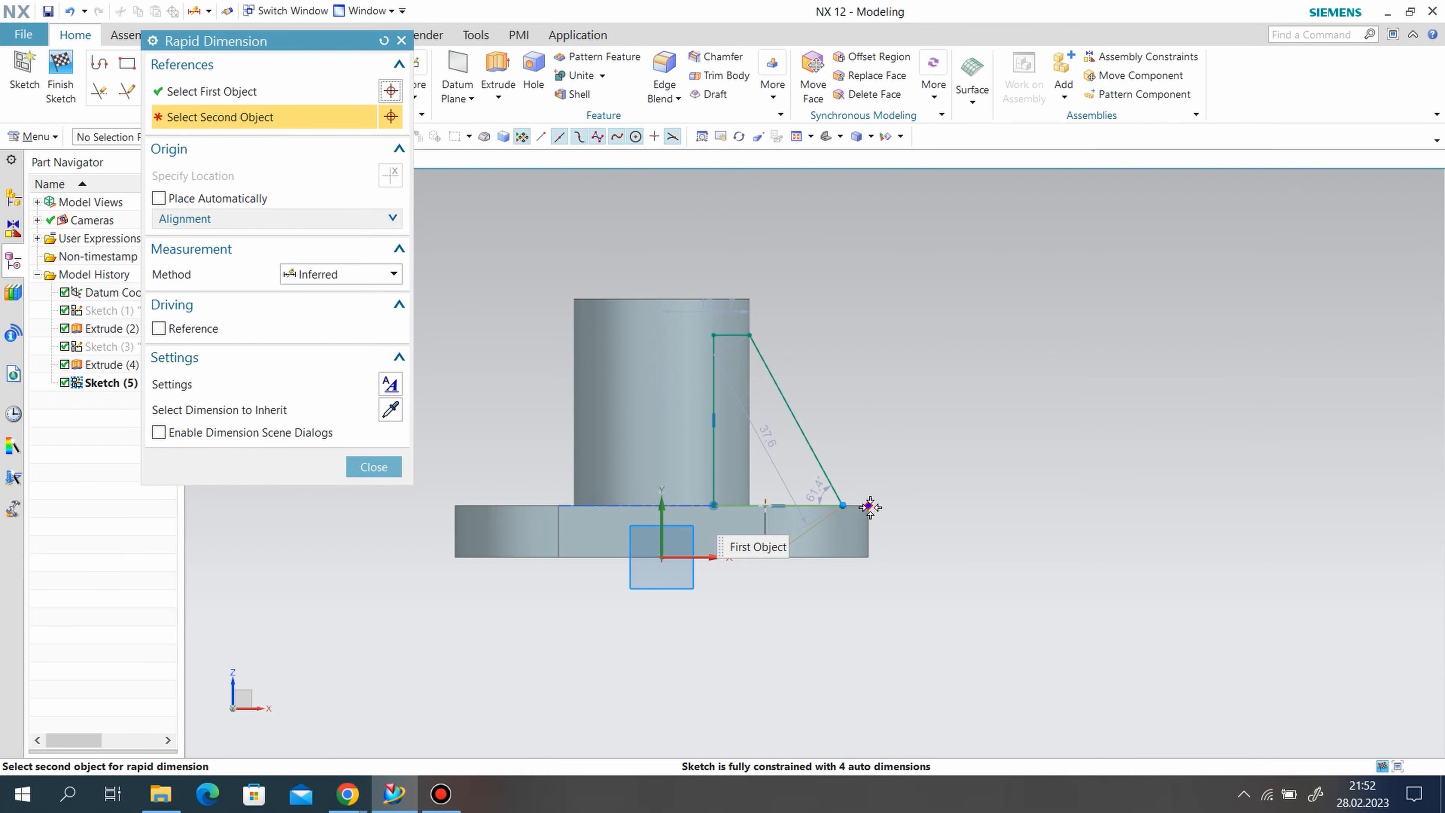
click(854, 609)
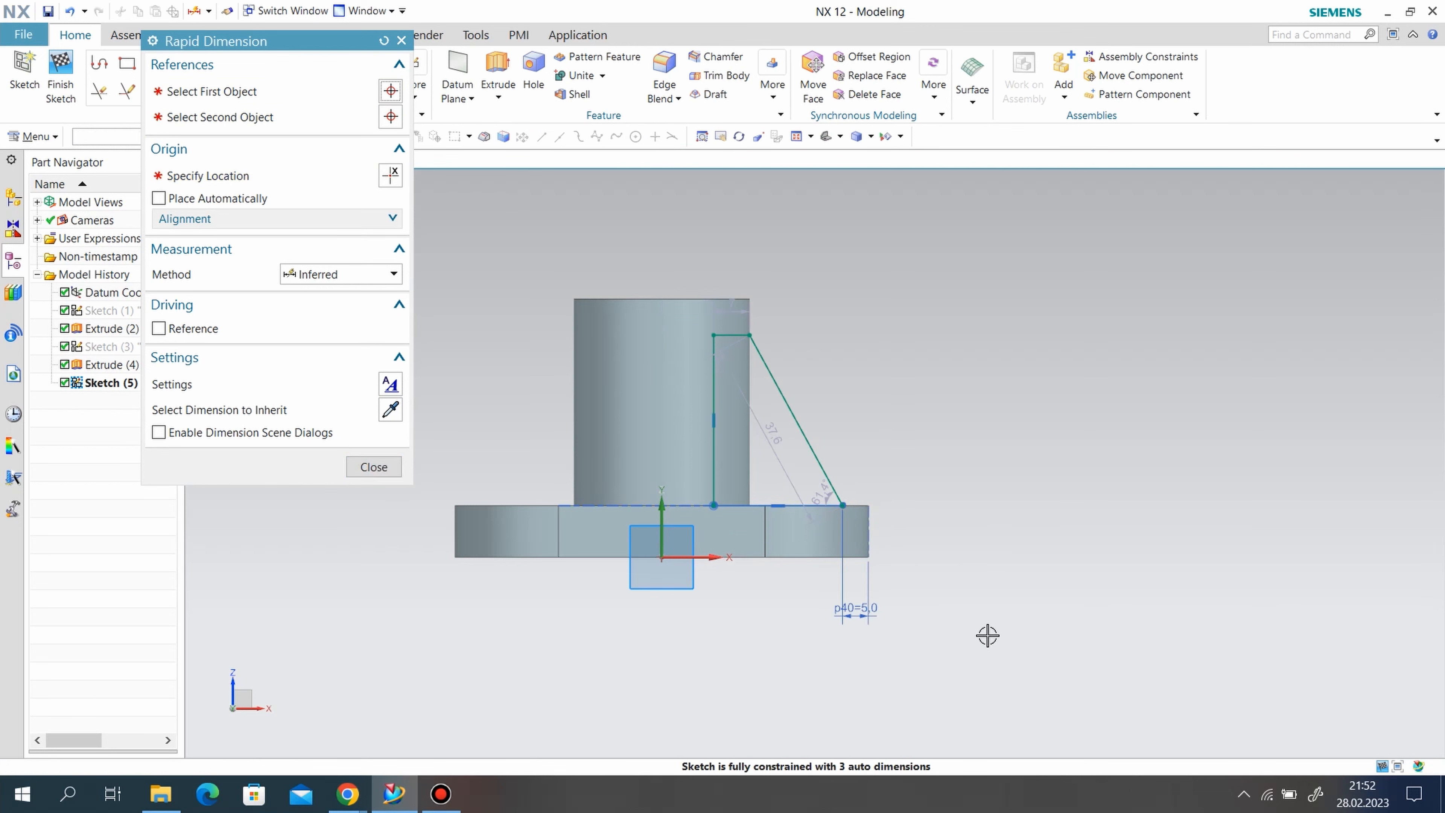
text(4)
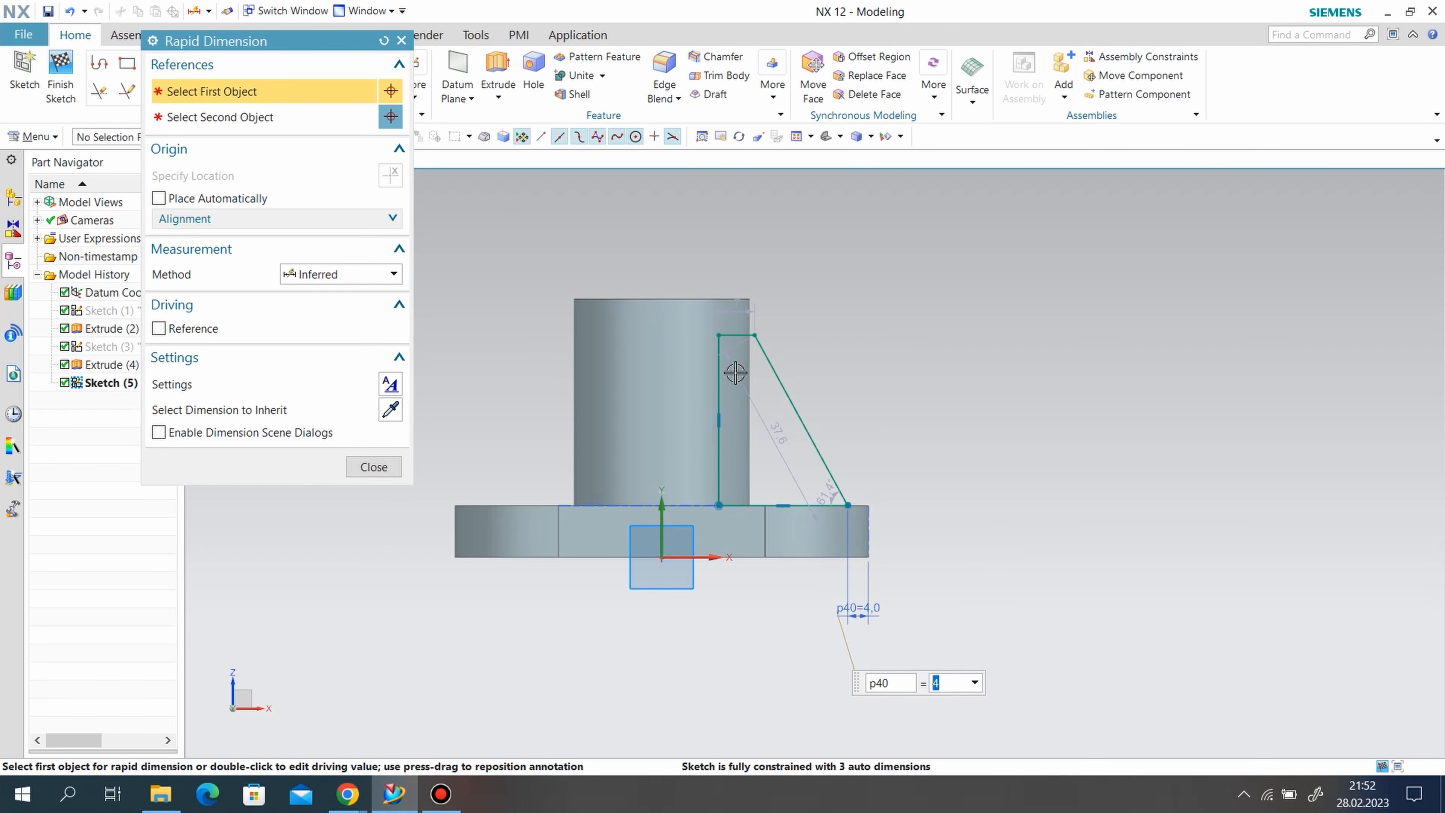
Dimension the rib profile's vertical line as 37 mm
click(713, 356)
click(644, 364)
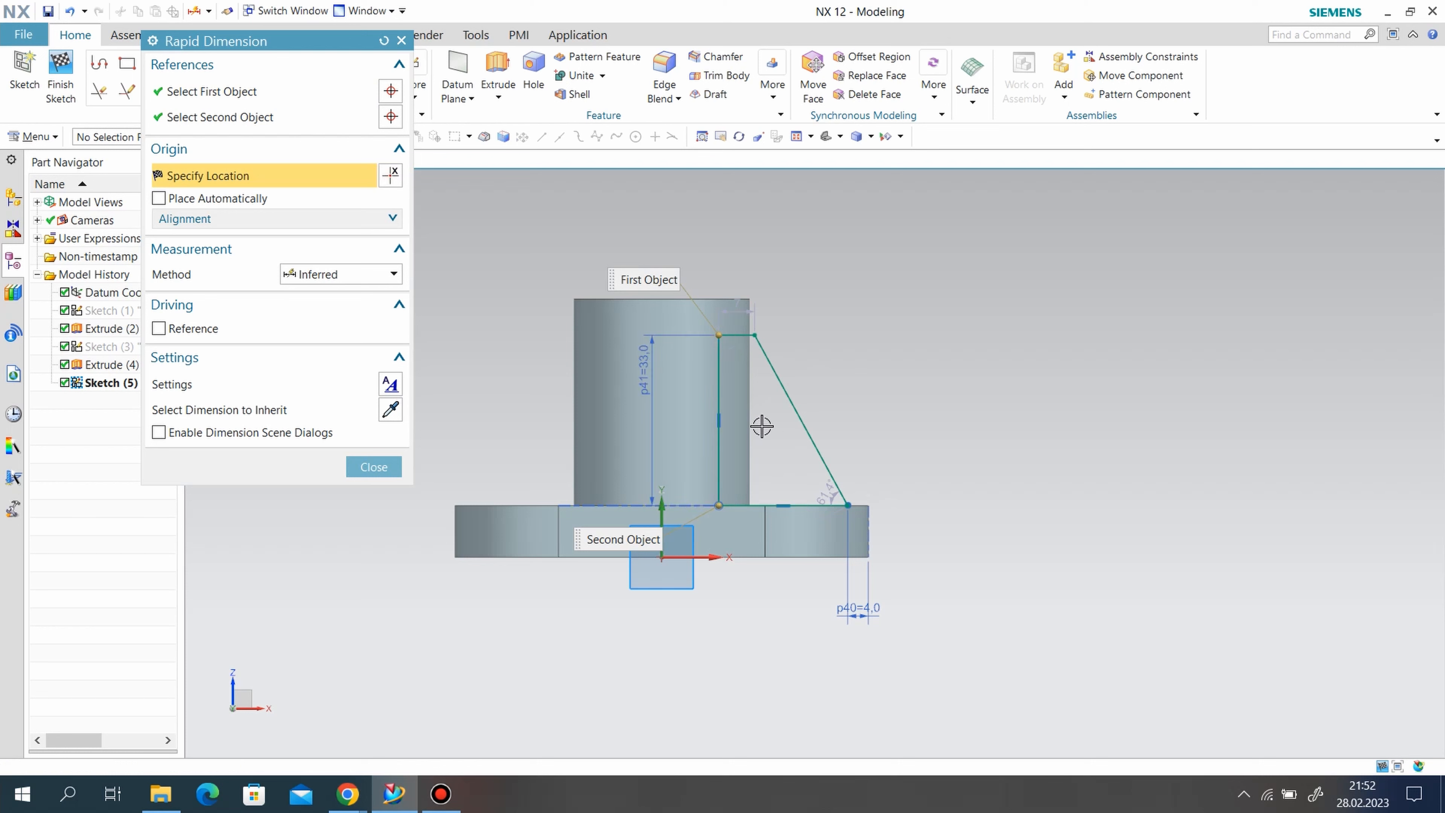
text(37)
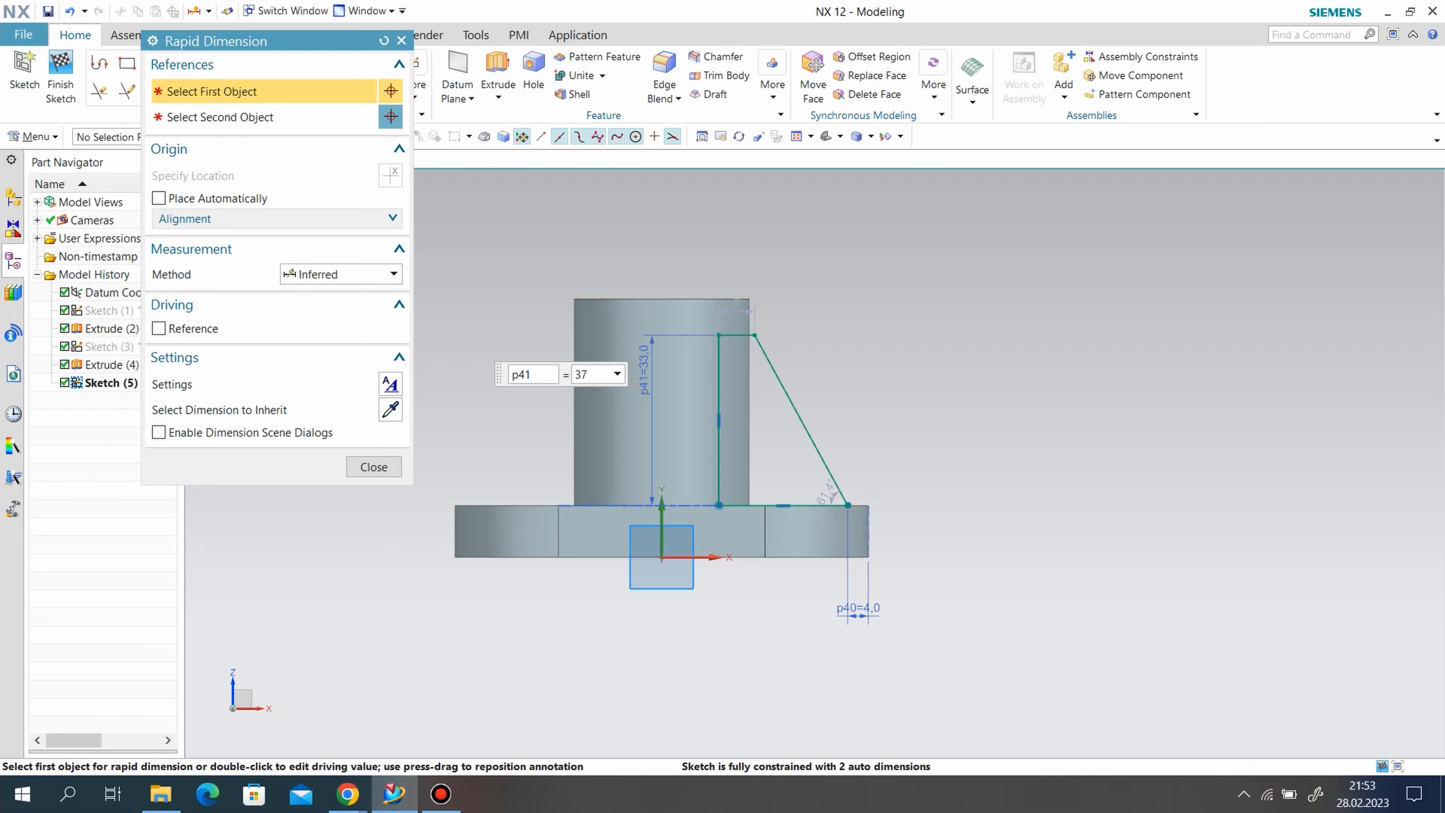
key(Return)
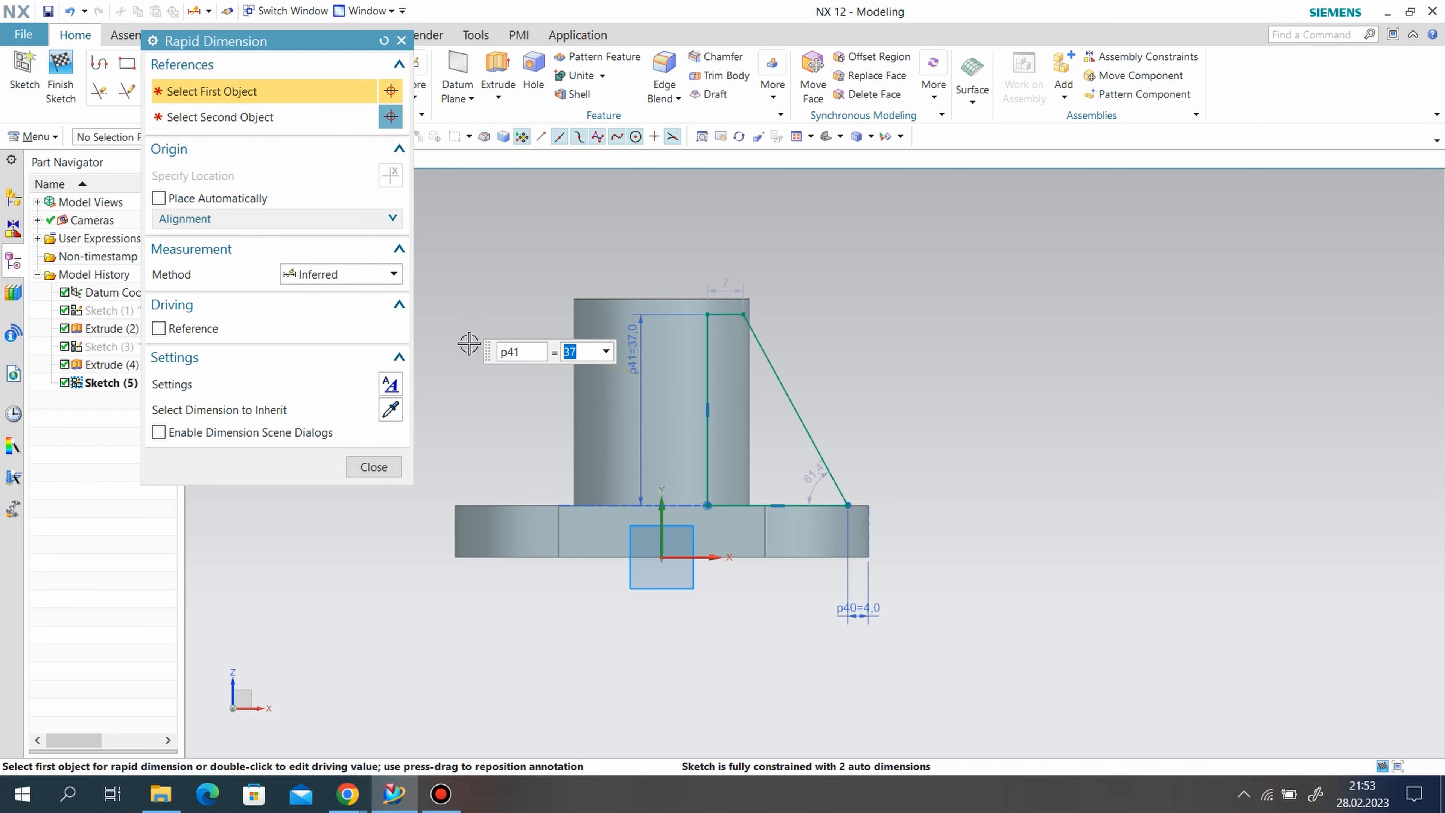
click(376, 467)
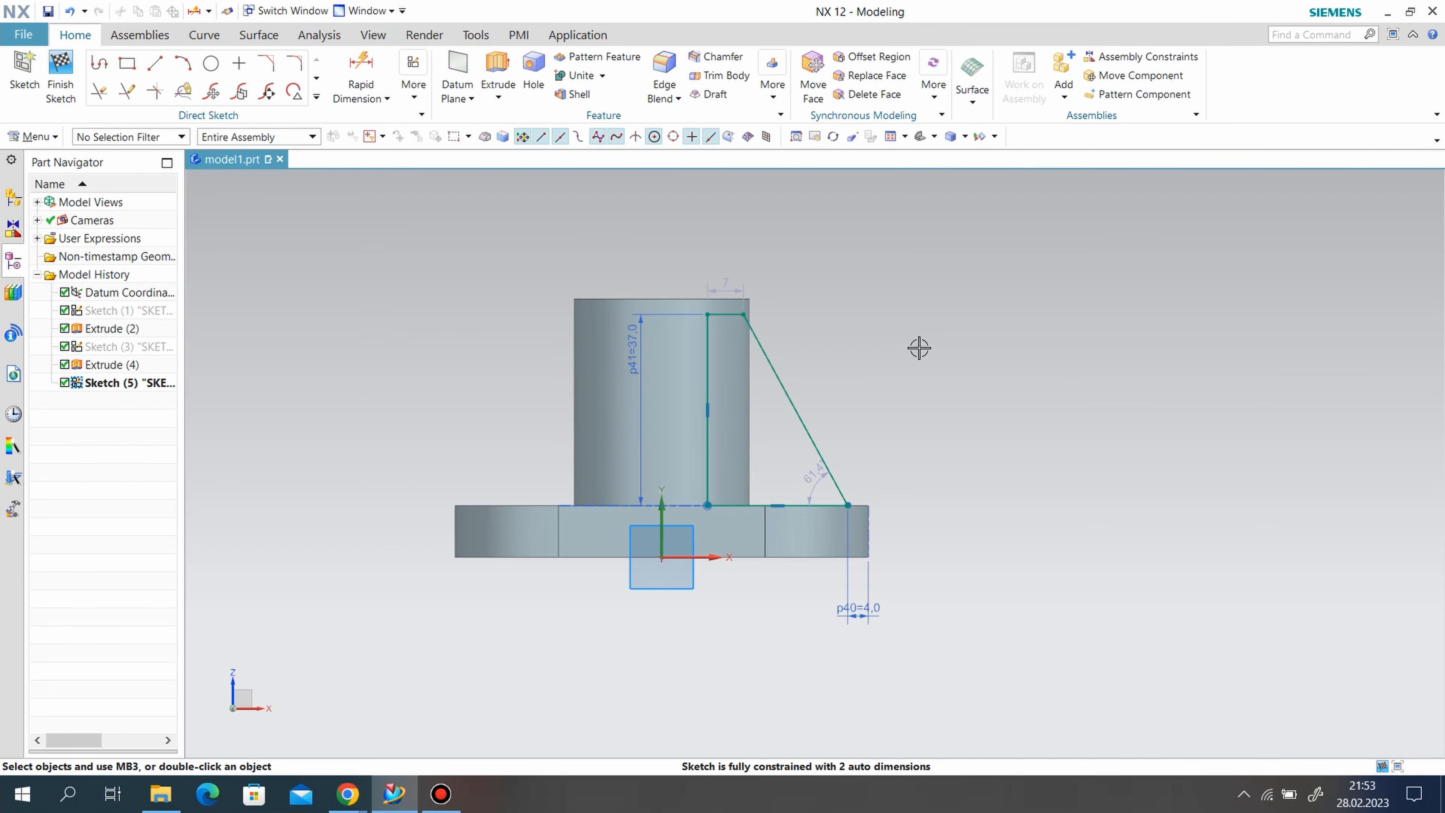
Dimension the horizontal distance from the sketch origin to the rib profile's upper outer corner as 16 mm and finish the sketch
middle_drag(871, 326, 843, 357)
scroll(843, 357, up, 2)
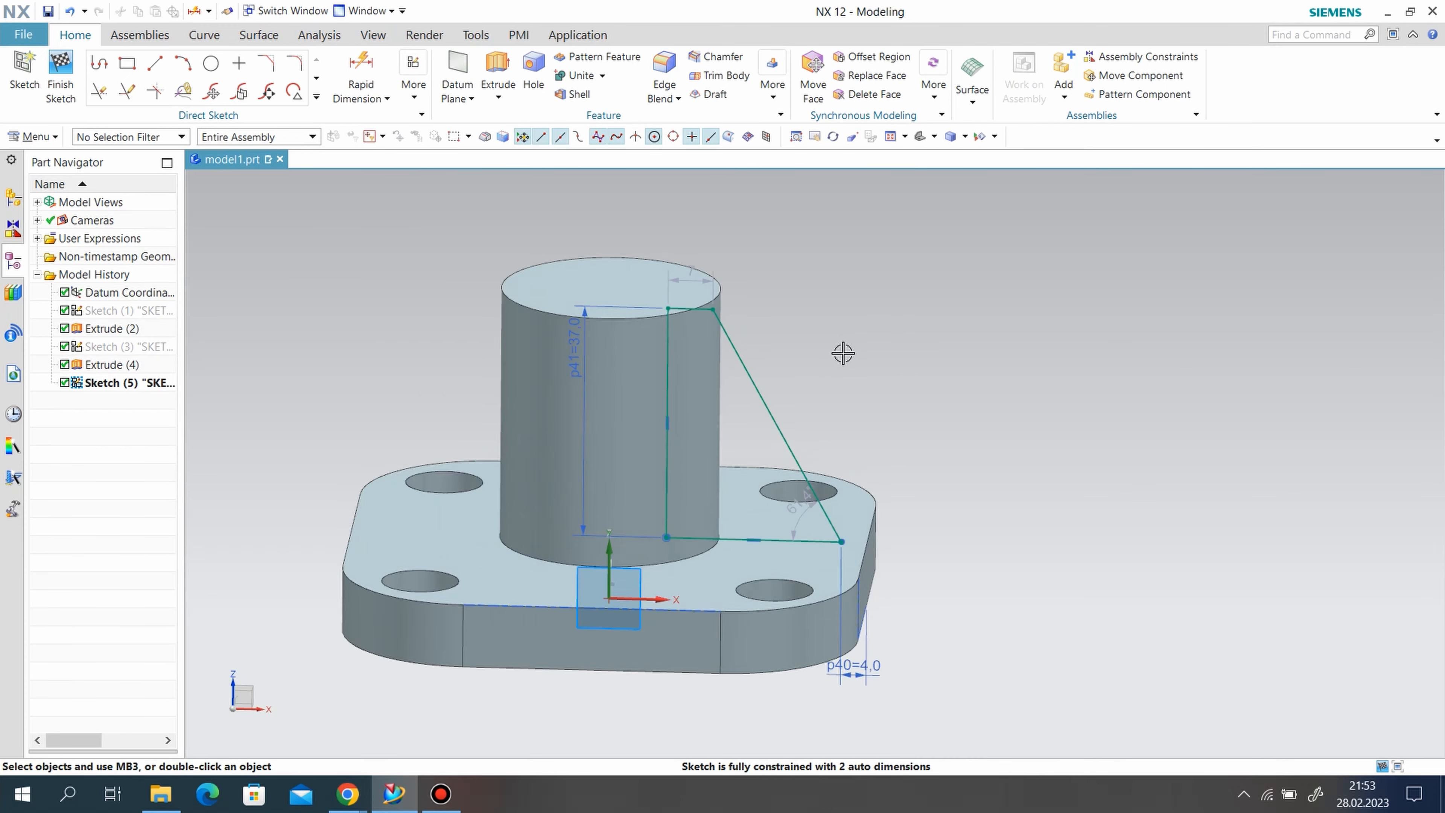
click(357, 69)
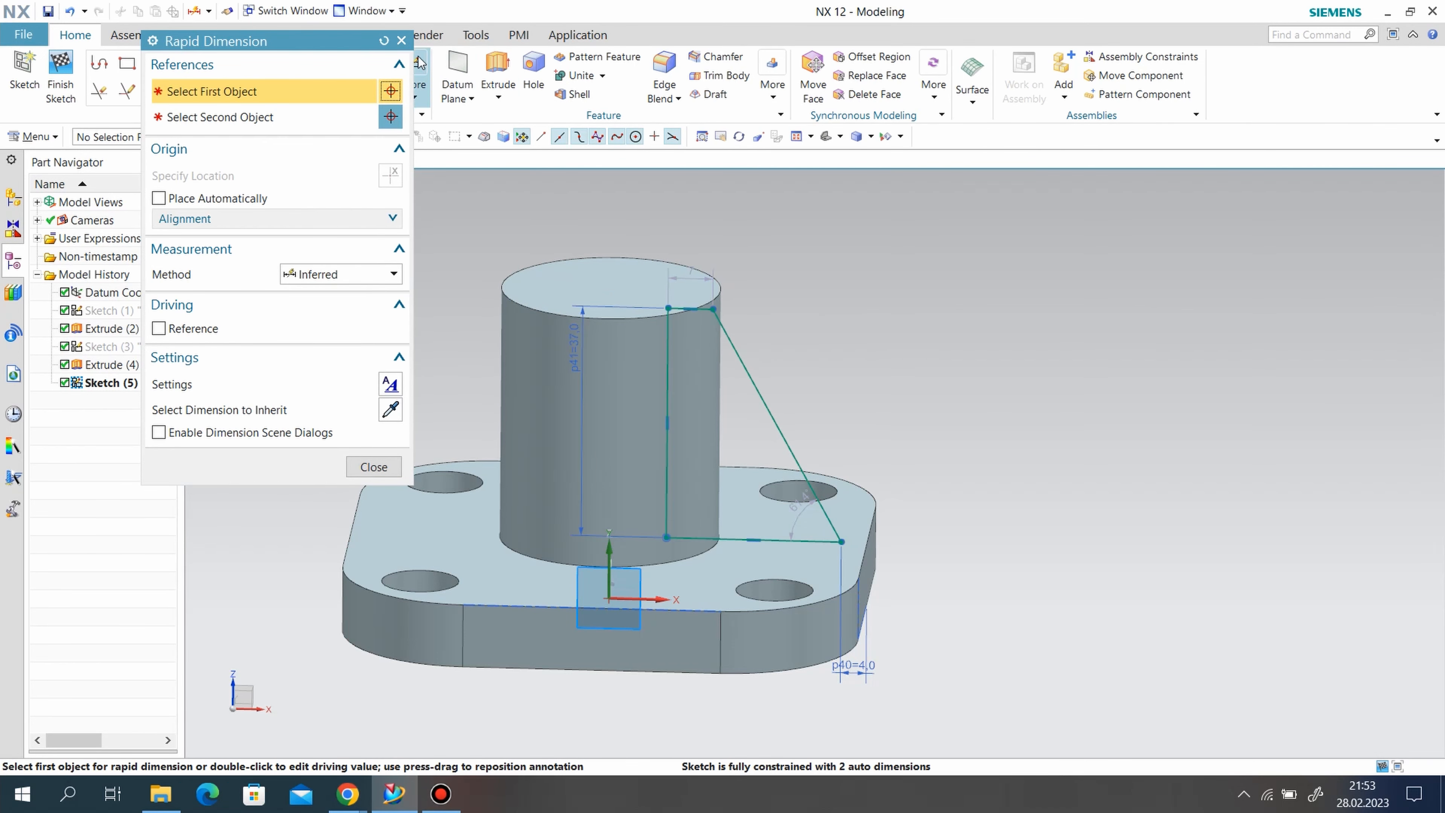
click(401, 40)
click(375, 67)
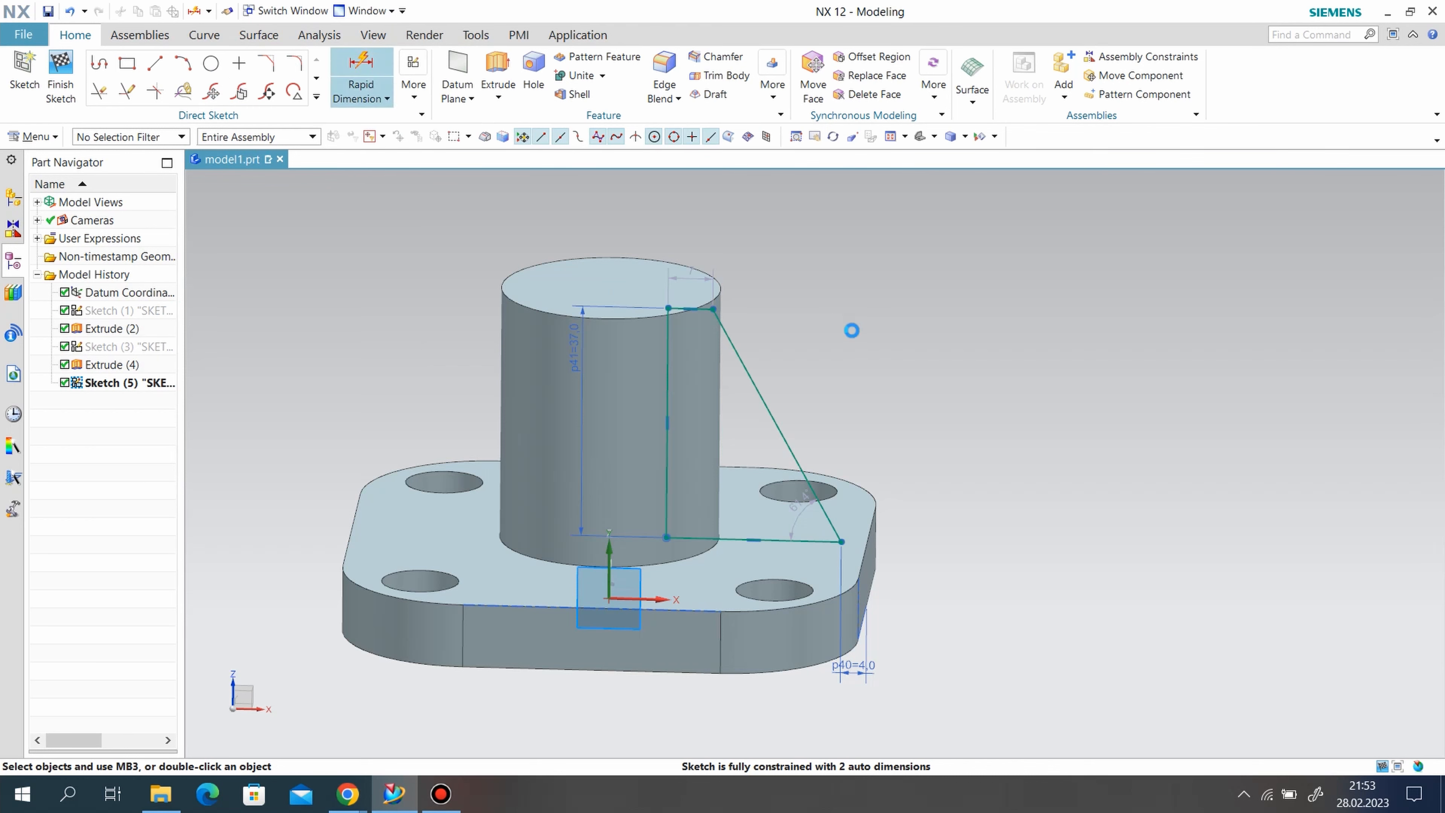
click(712, 311)
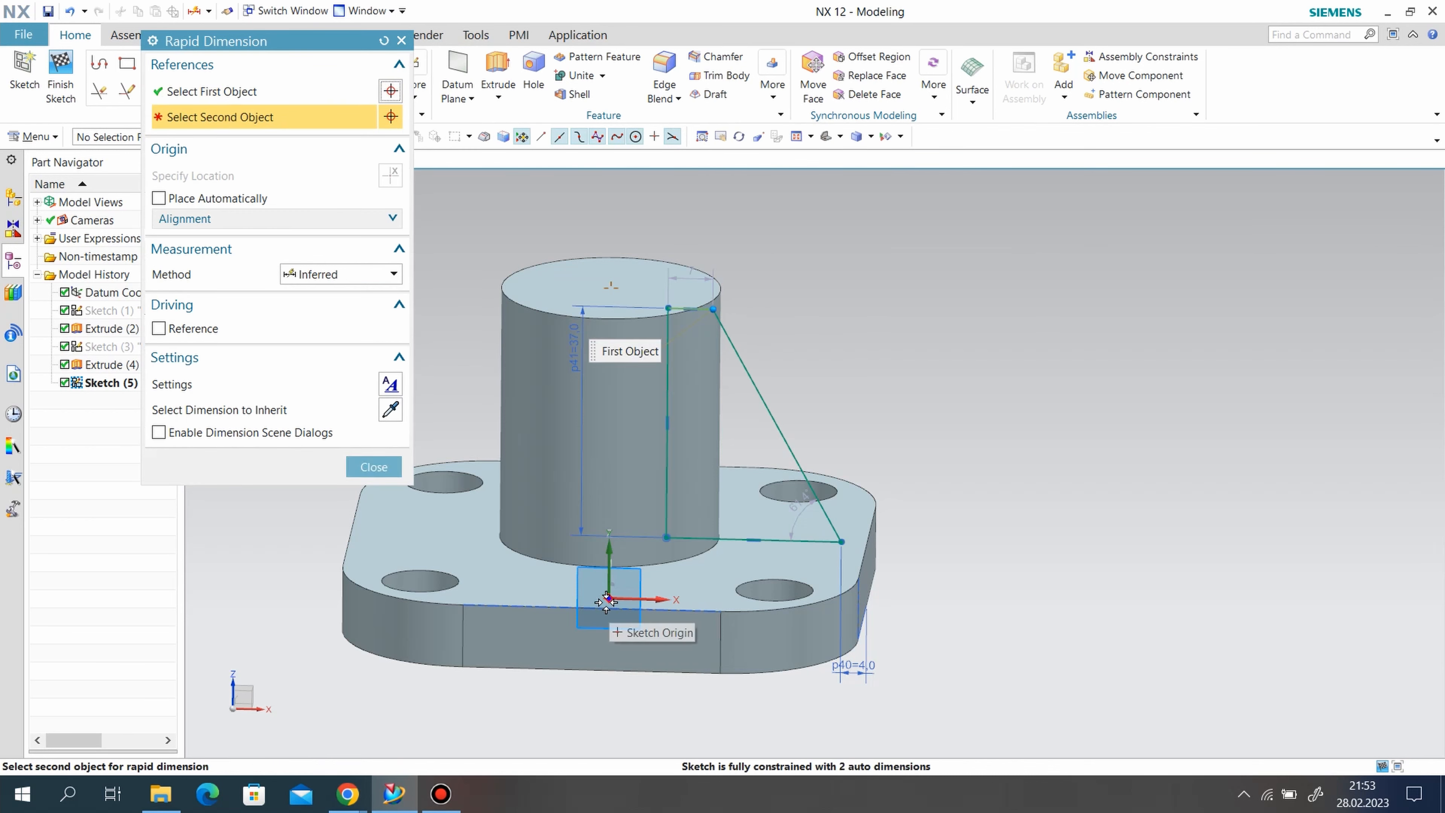
click(618, 597)
click(661, 709)
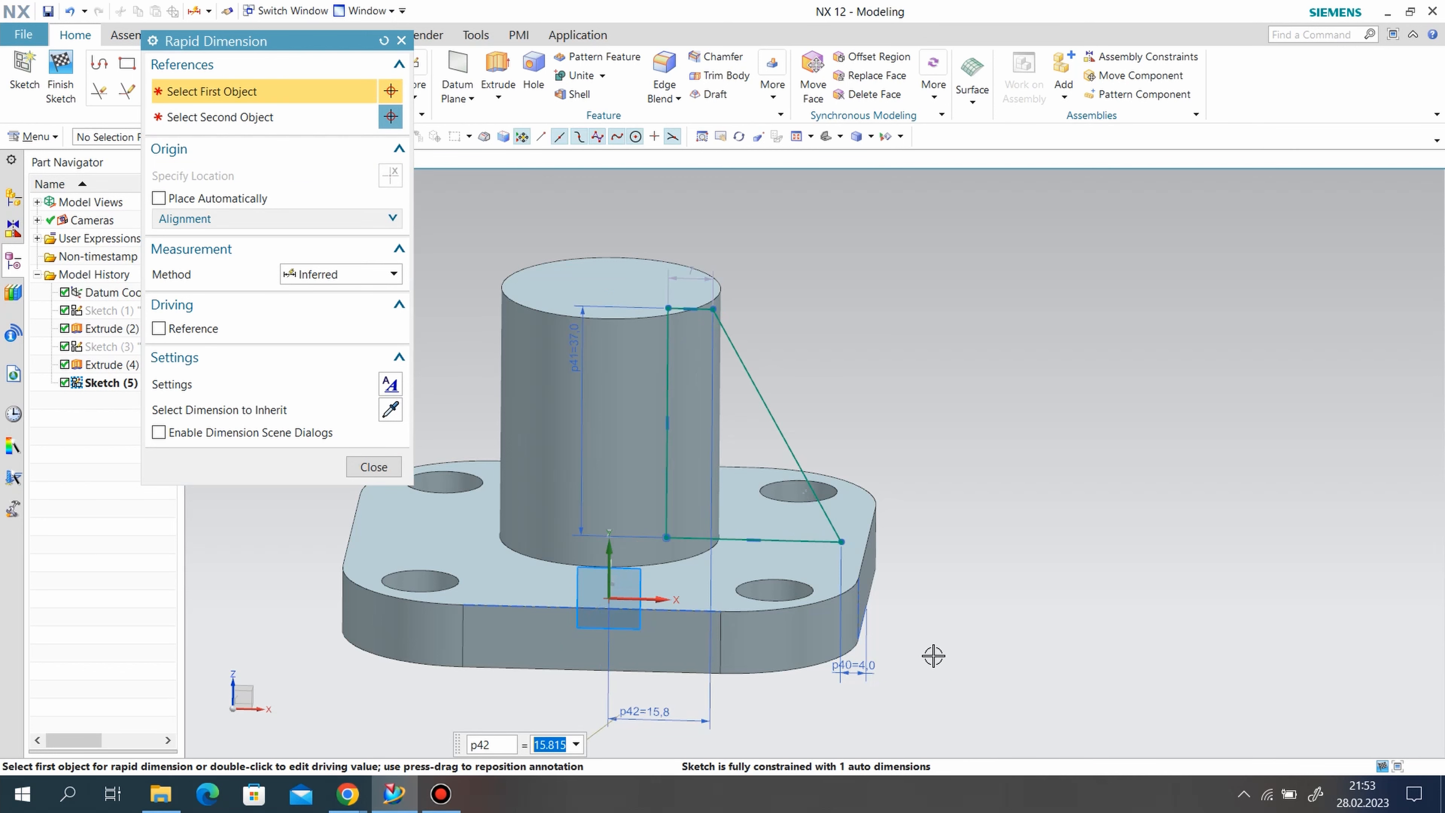
text(16)
key(Return)
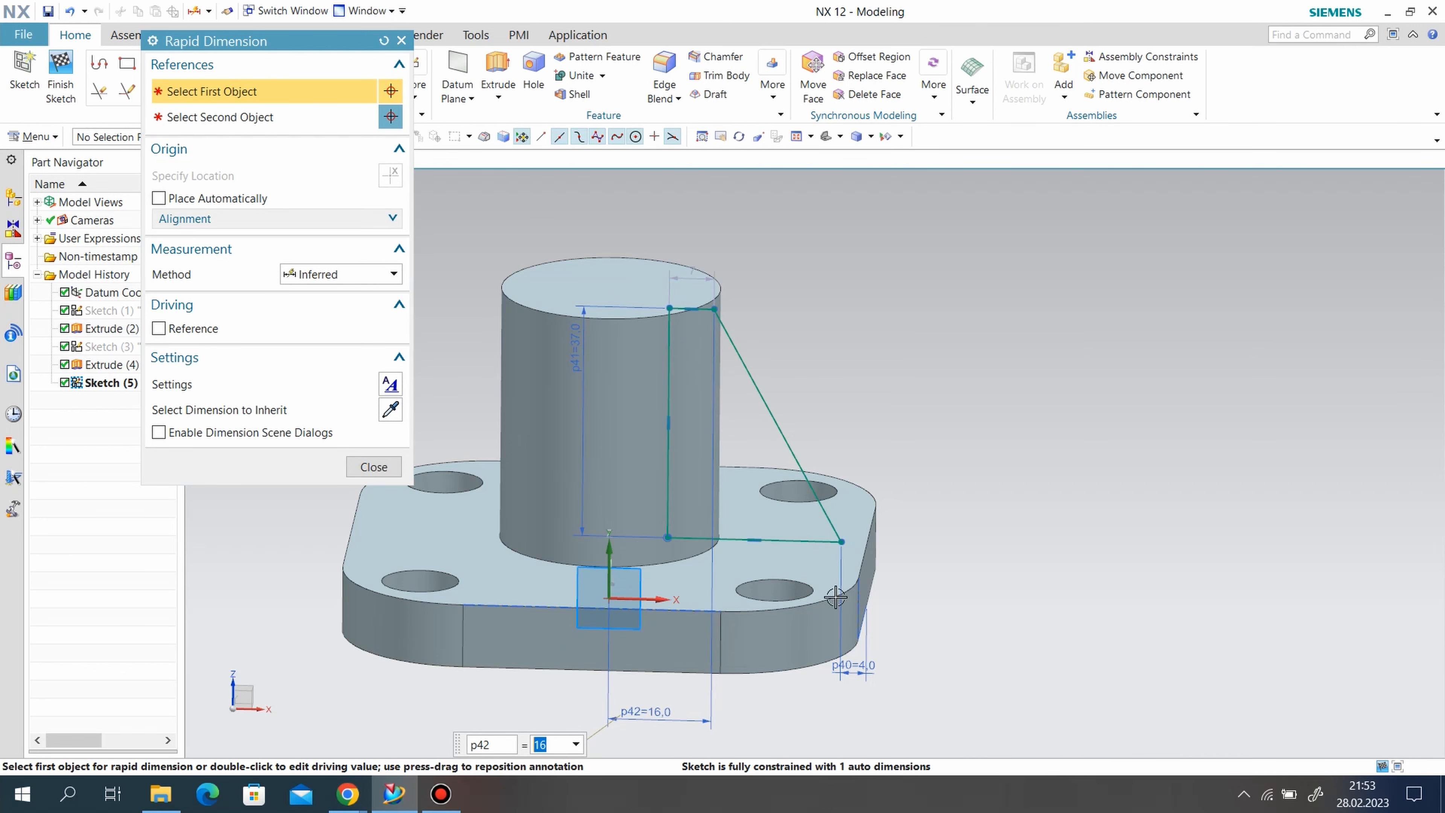
click(373, 466)
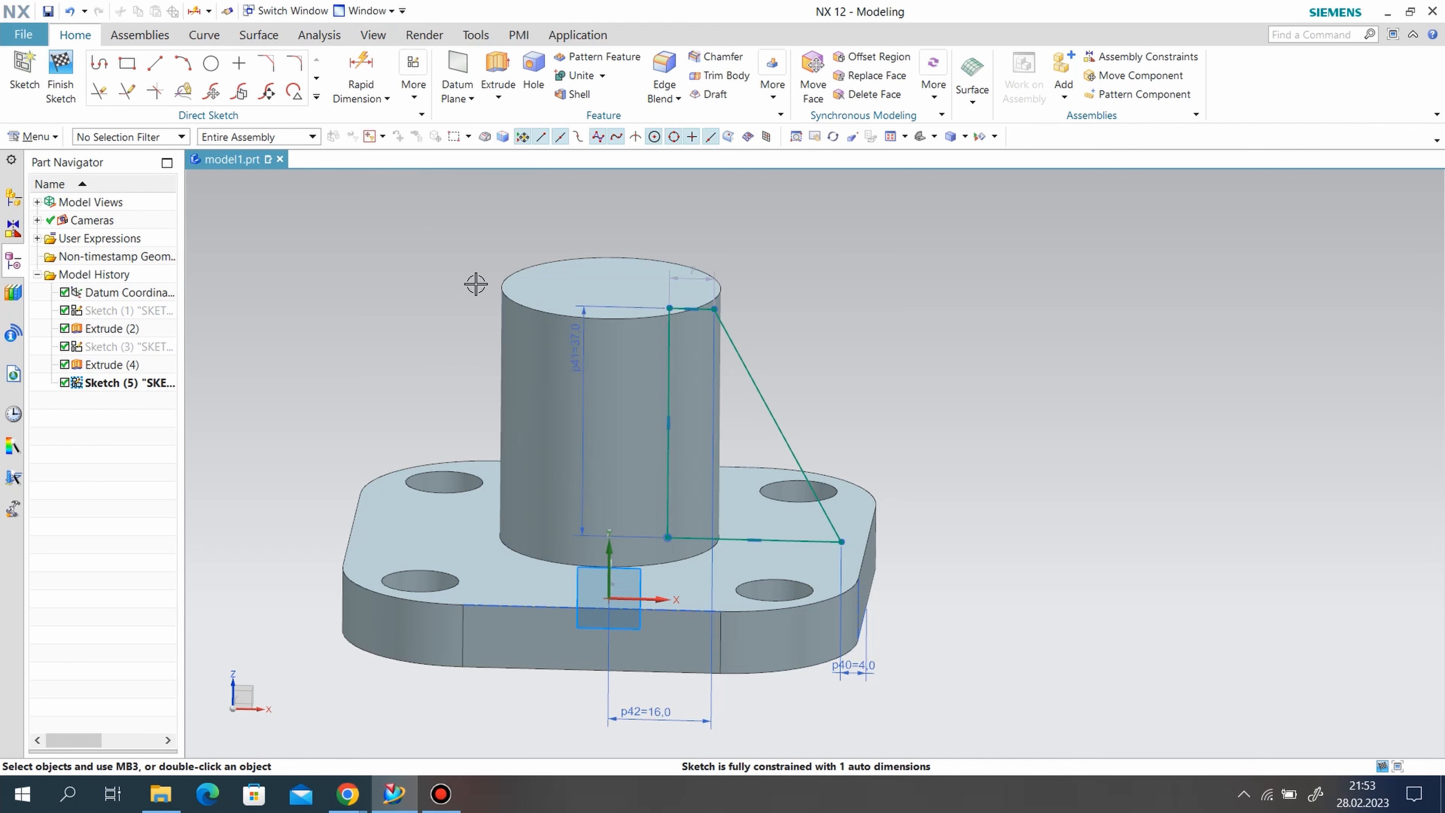
click(60, 77)
Extrude the rib profile from -2.5 mm to 2.5 mm, united with the existing body
mouse_move(1106, 530)
middle_down()
mouse_move(1012, 555)
mouse_move(970, 504)
middle_up()
scroll(663, 392, up, 3)
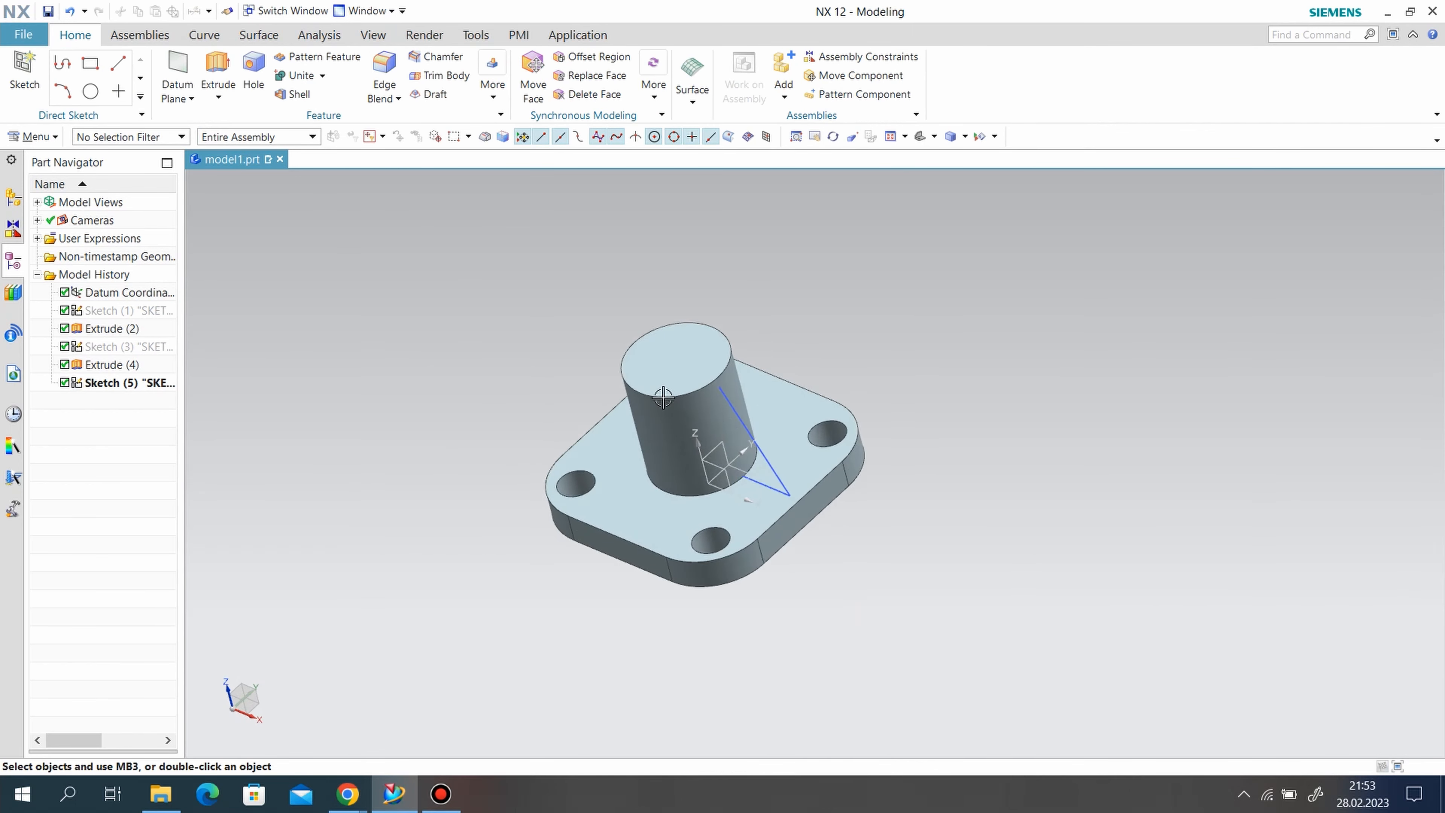
click(219, 97)
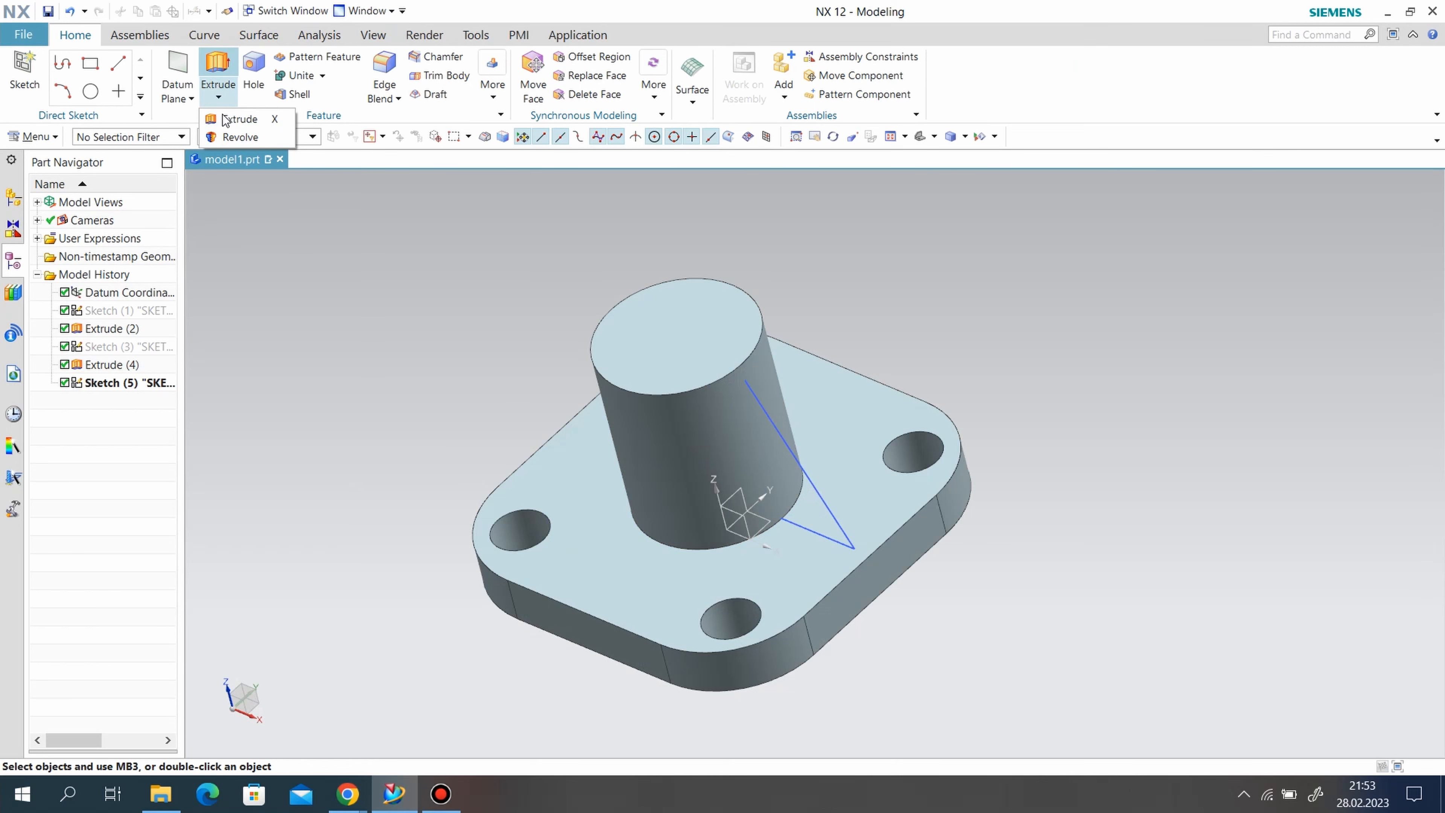
click(233, 119)
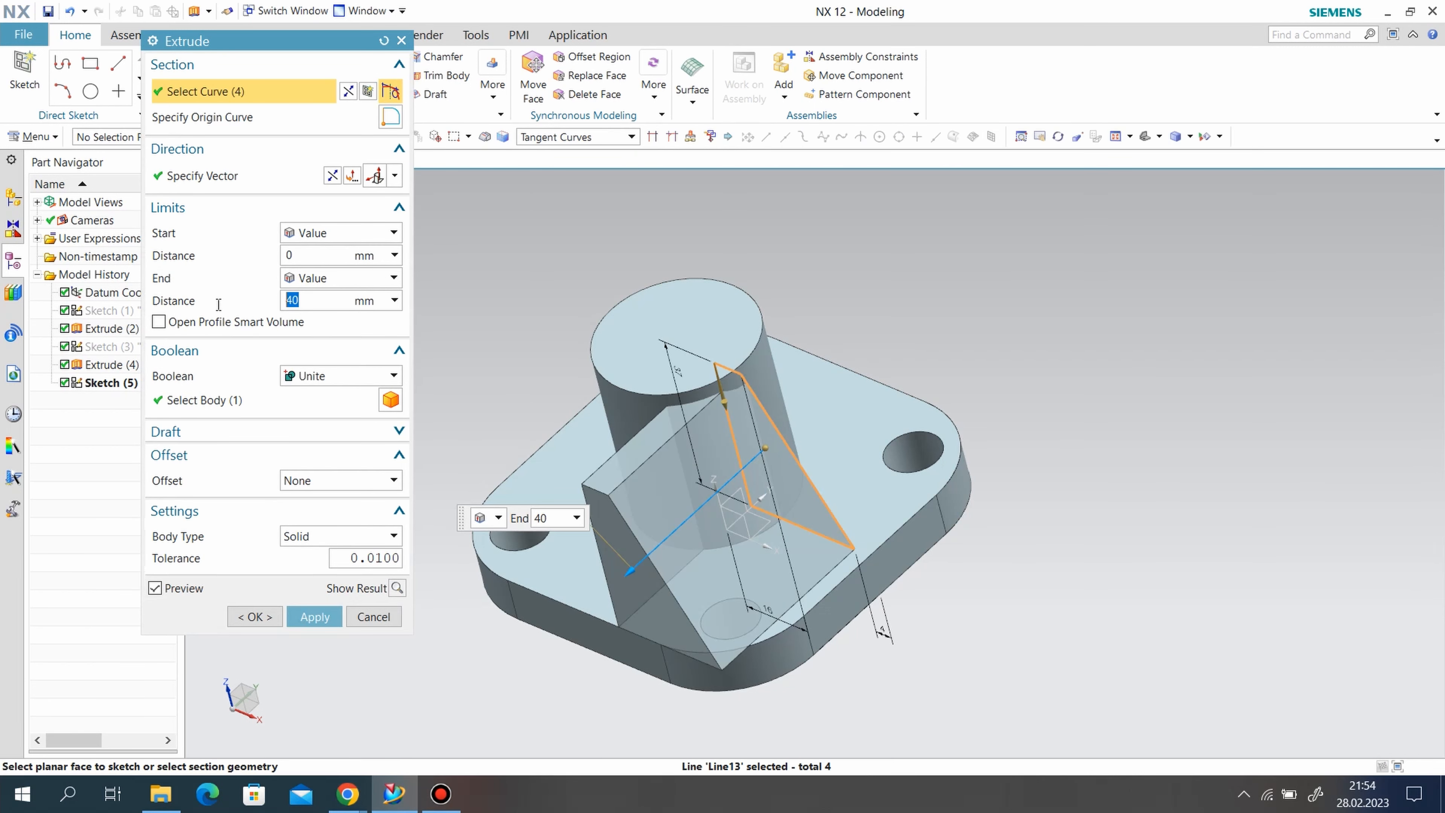
text(2.5)
key(Return)
click(288, 252)
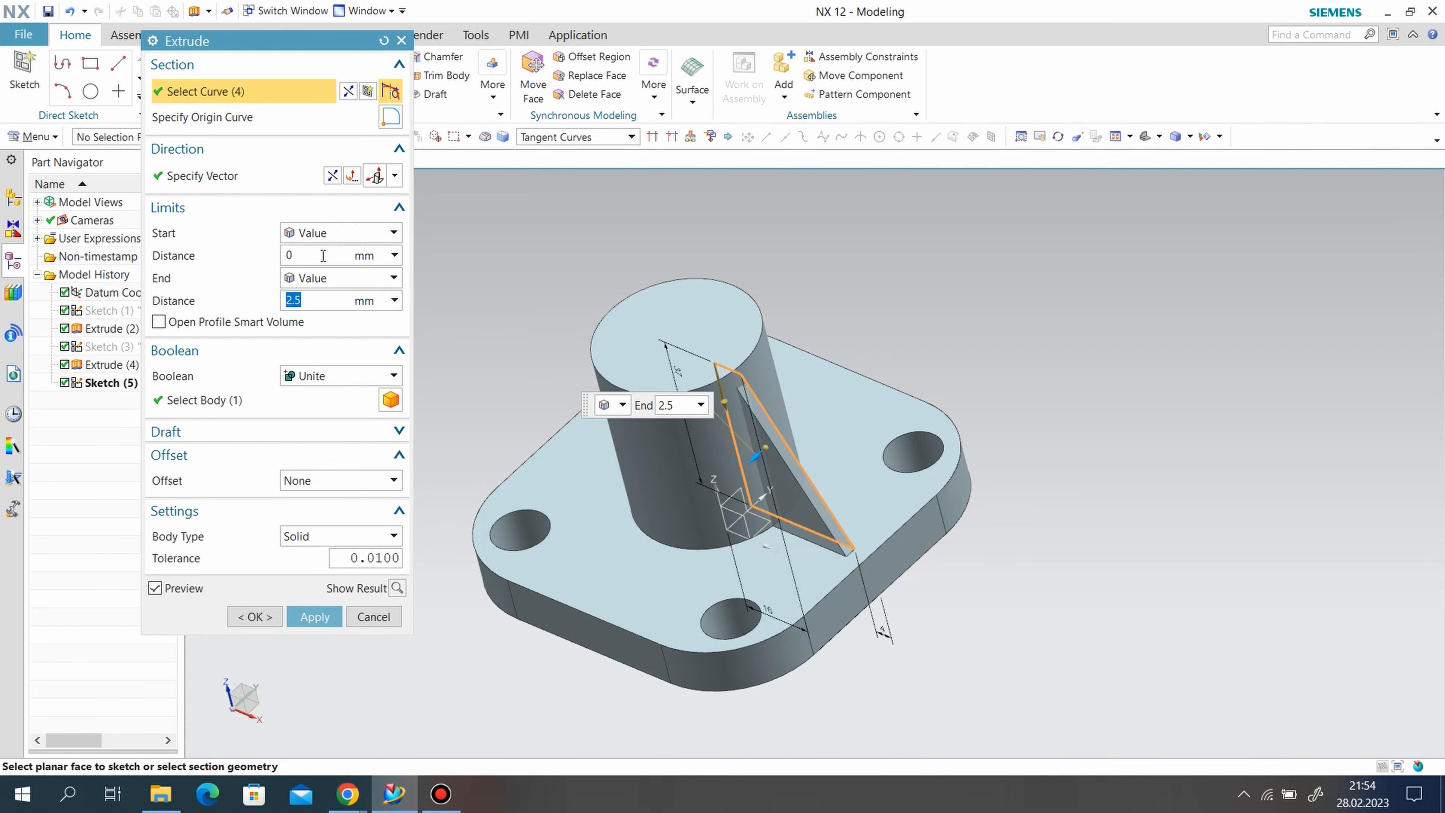
text(-)
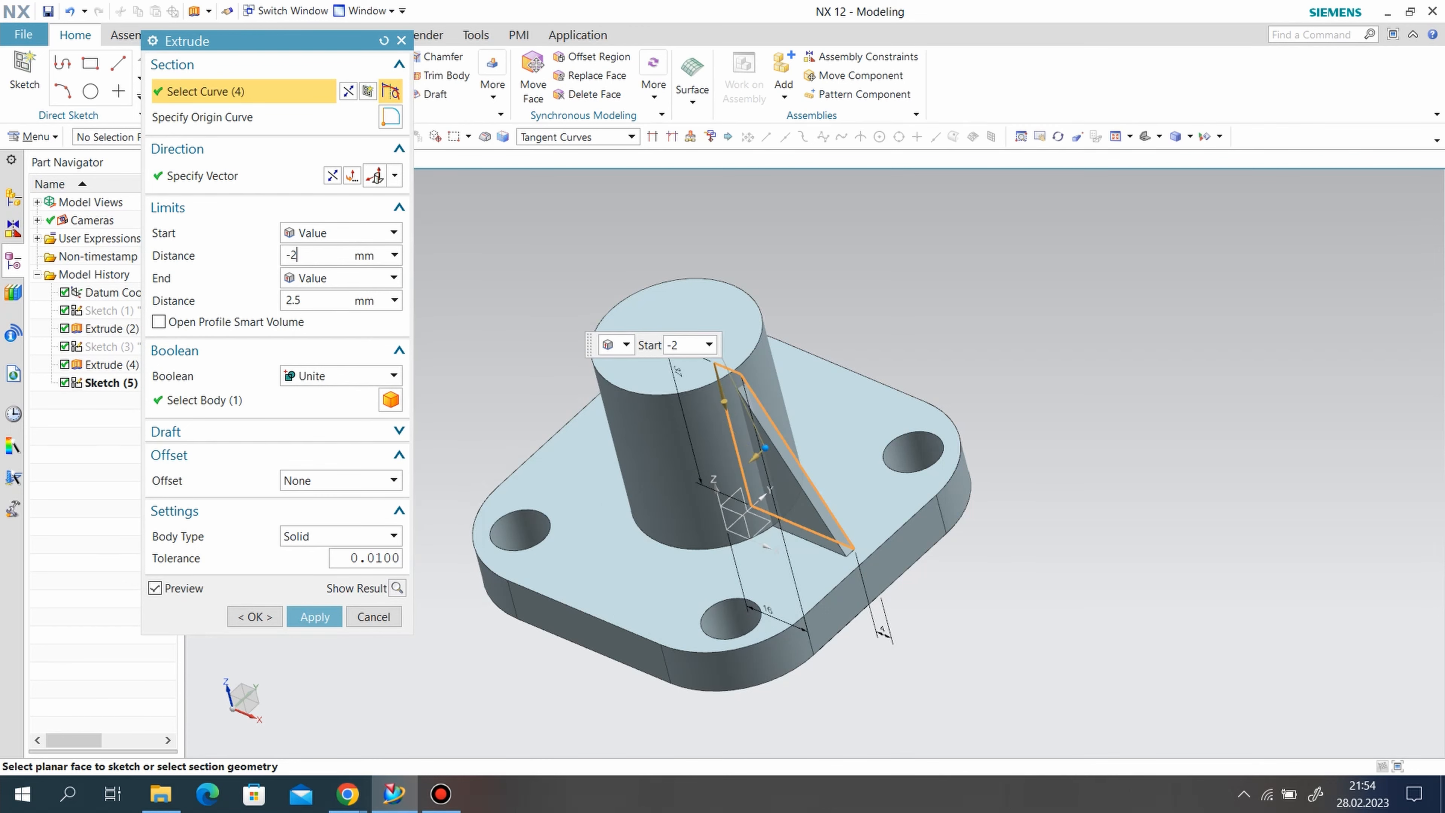
text(2.5)
key(Return)
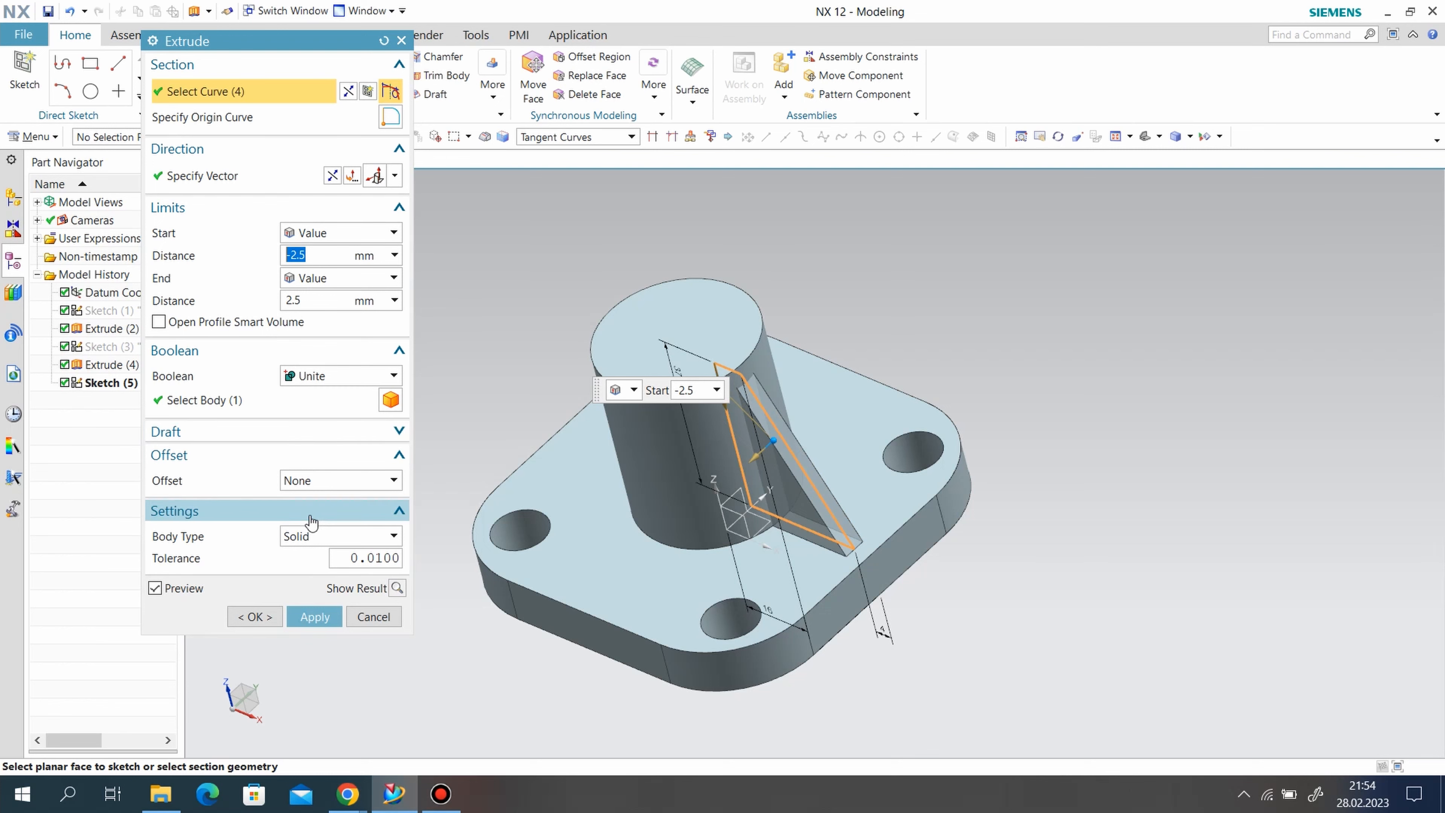
click(312, 615)
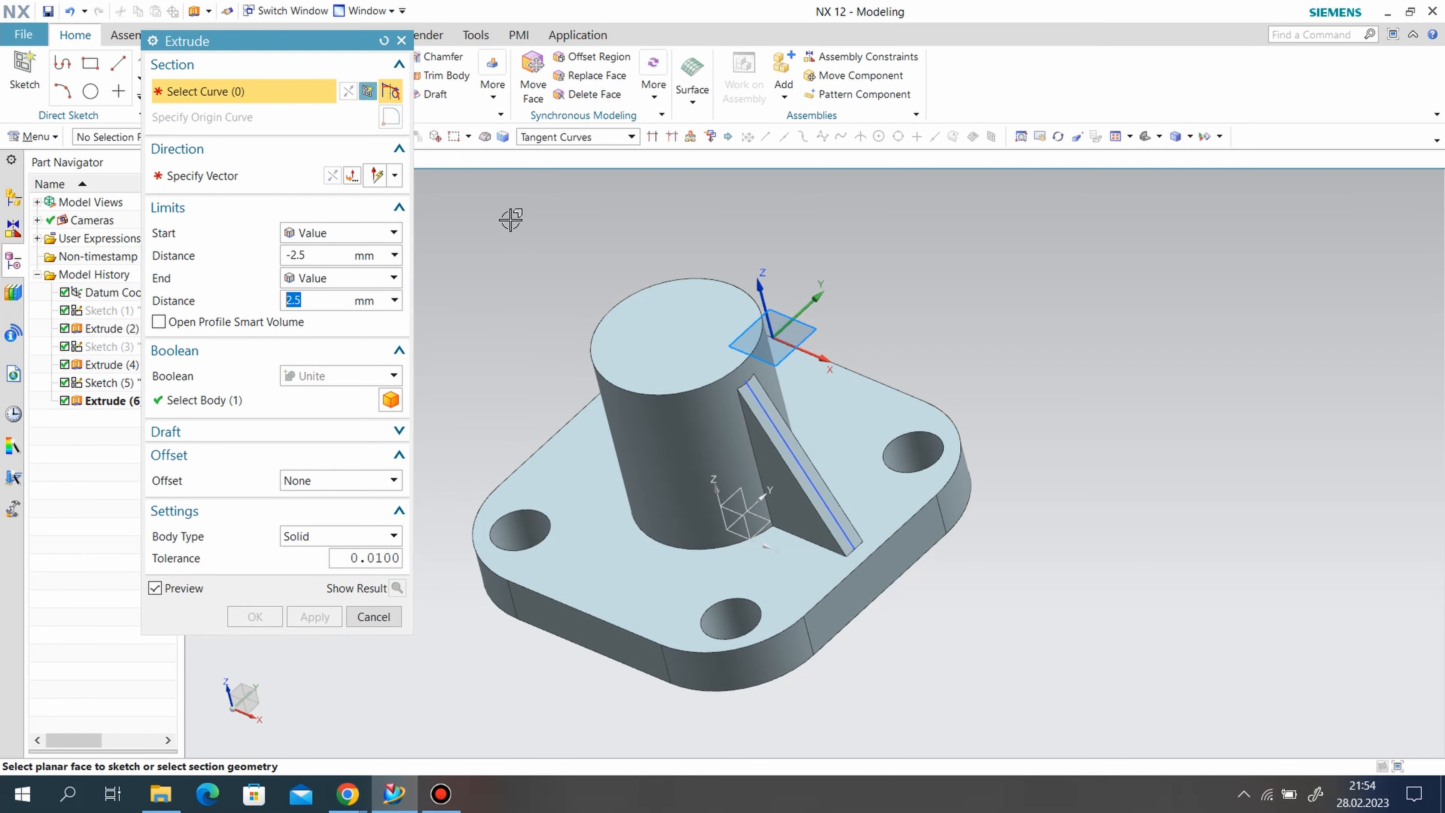
click(400, 38)
Hide the rib profile sketch and review the rib's extrude settings
click(752, 395)
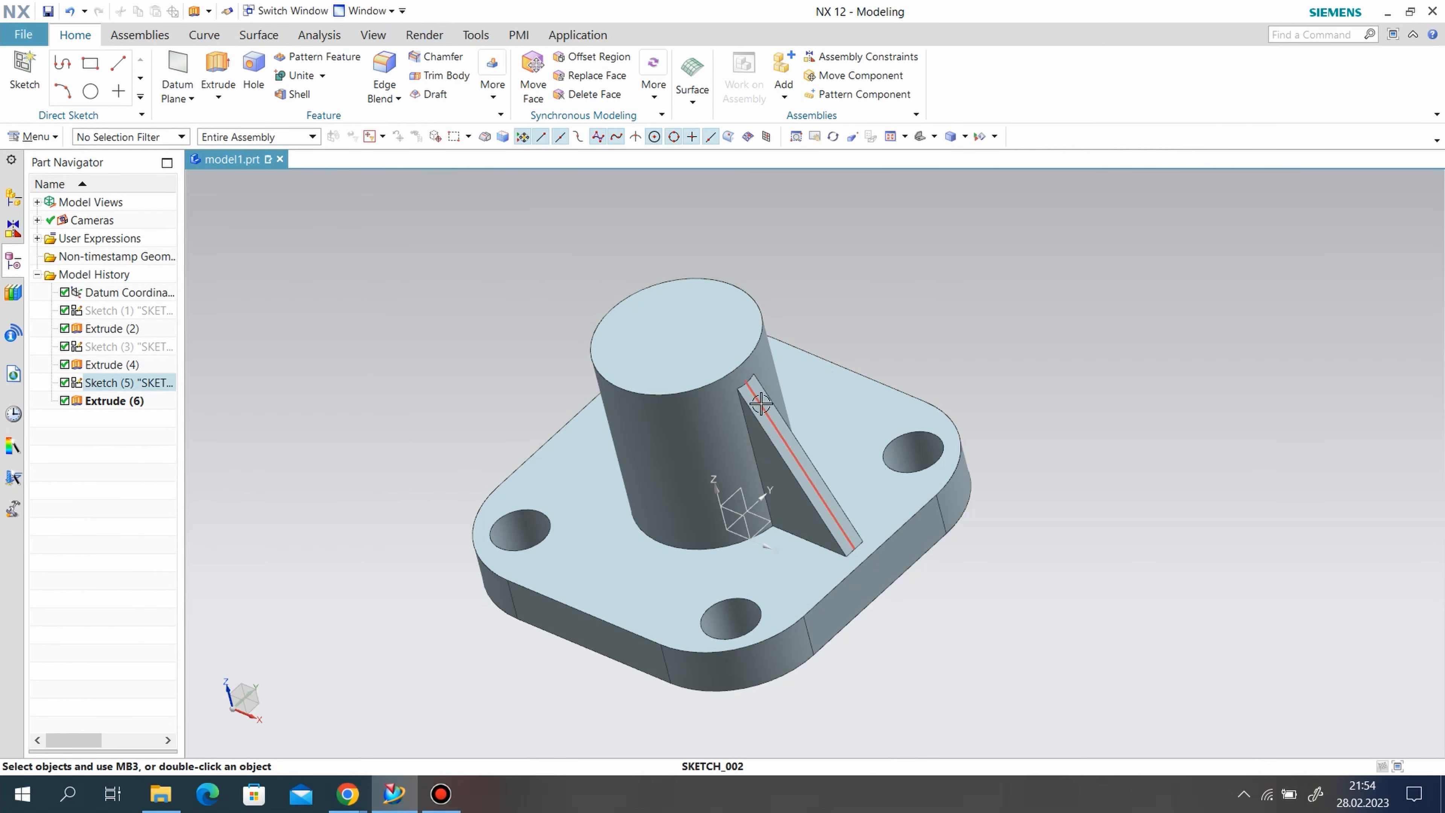
right_click(752, 396)
click(795, 37)
mouse_move(711, 433)
middle_down()
mouse_move(864, 494)
mouse_move(396, 473)
middle_up()
double_click(114, 400)
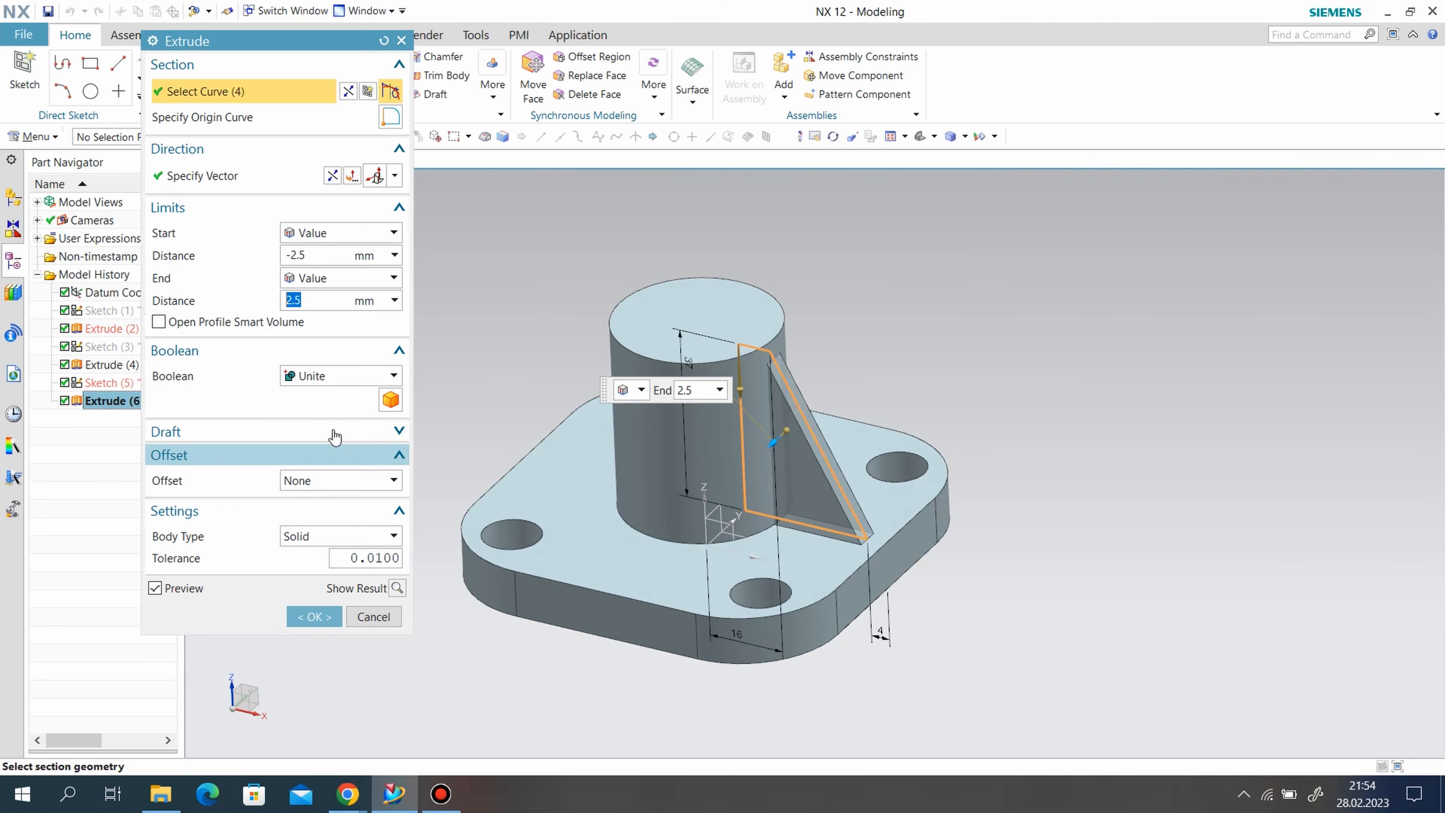
click(313, 617)
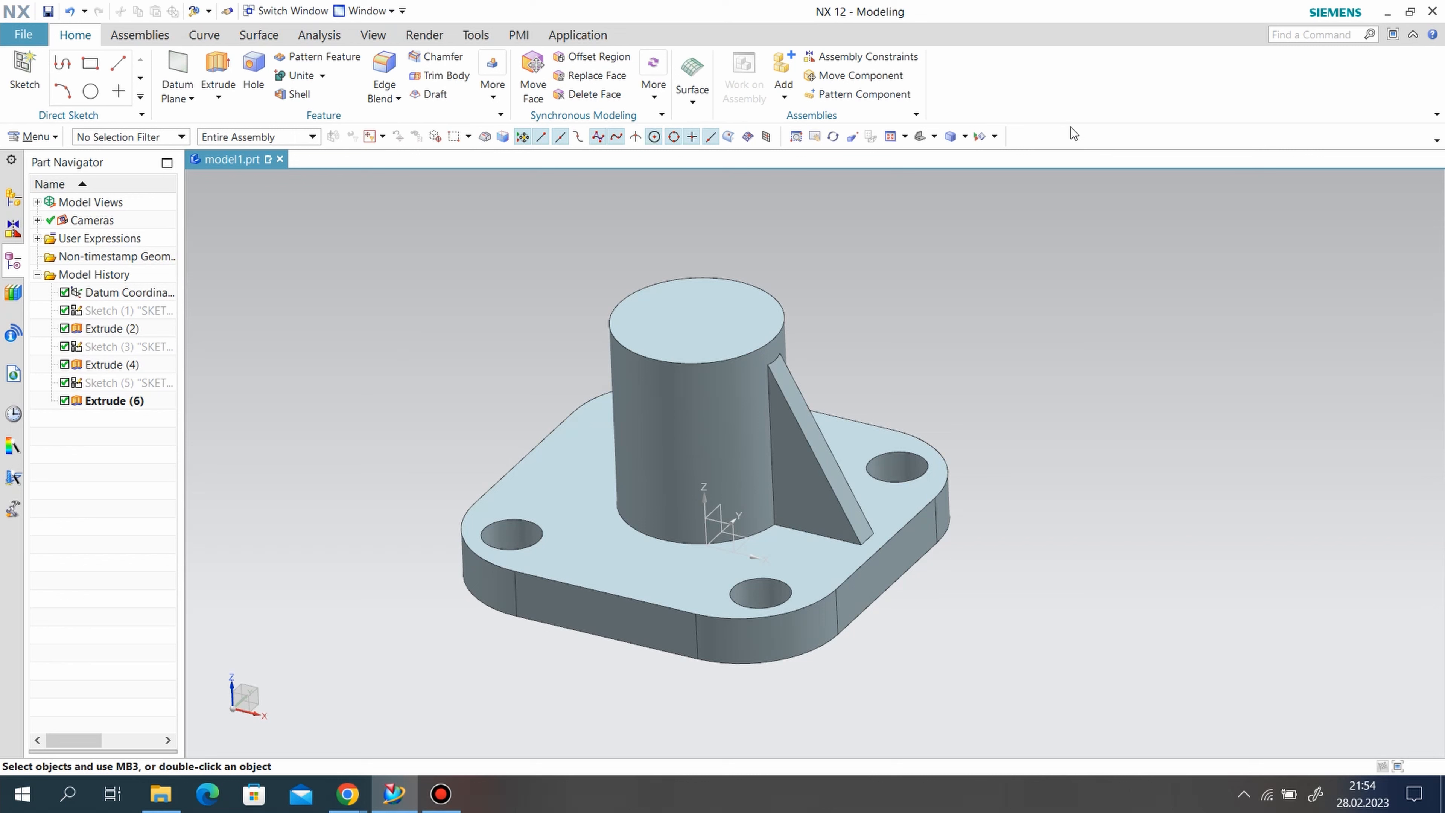
Set up a circular Pattern Feature of the rib extrusion about the Z axis through the center of the cylinder's top face
click(1305, 35)
text(patter)
key(Return)
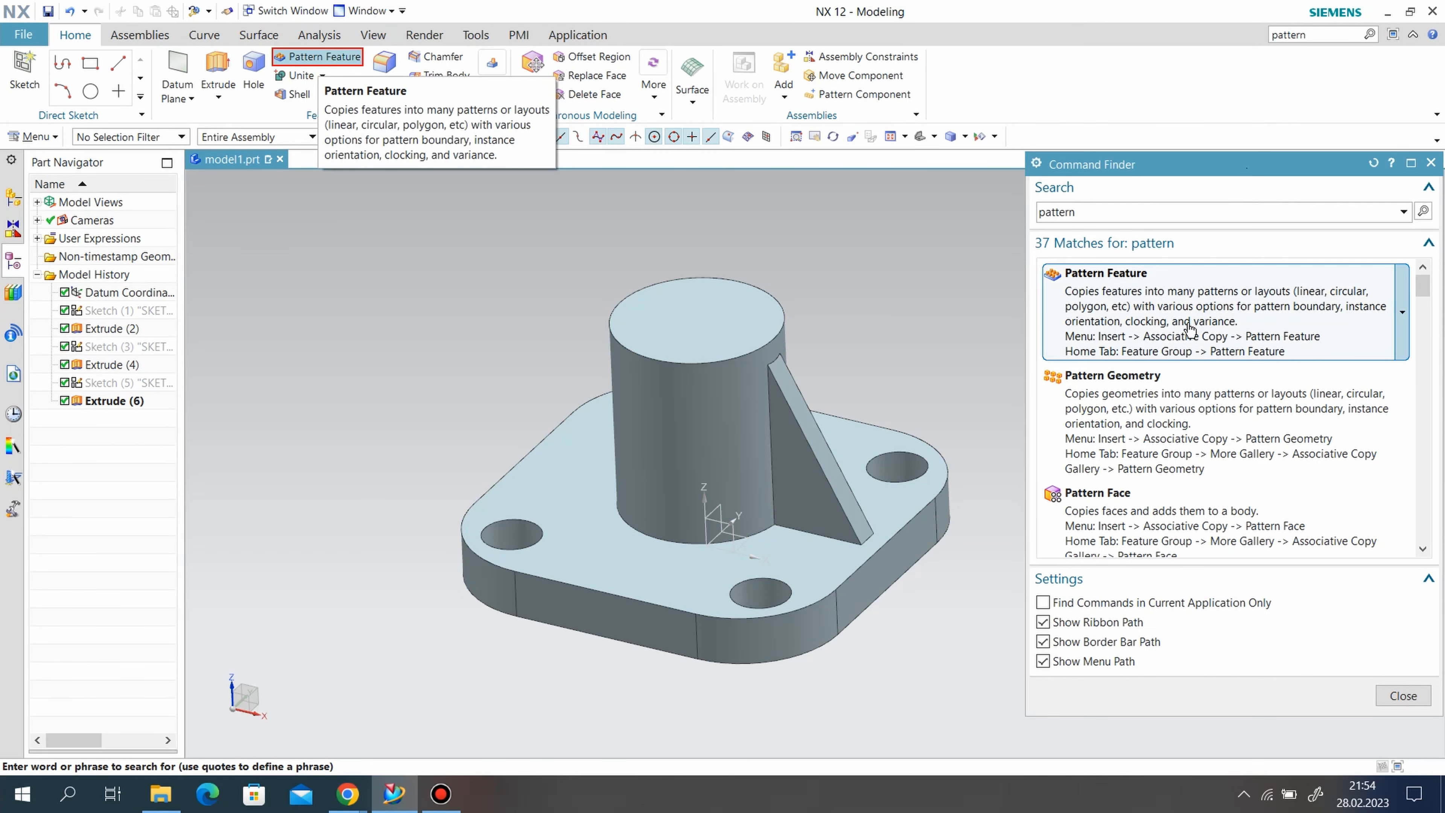
mouse_move(1161, 423)
click(1099, 305)
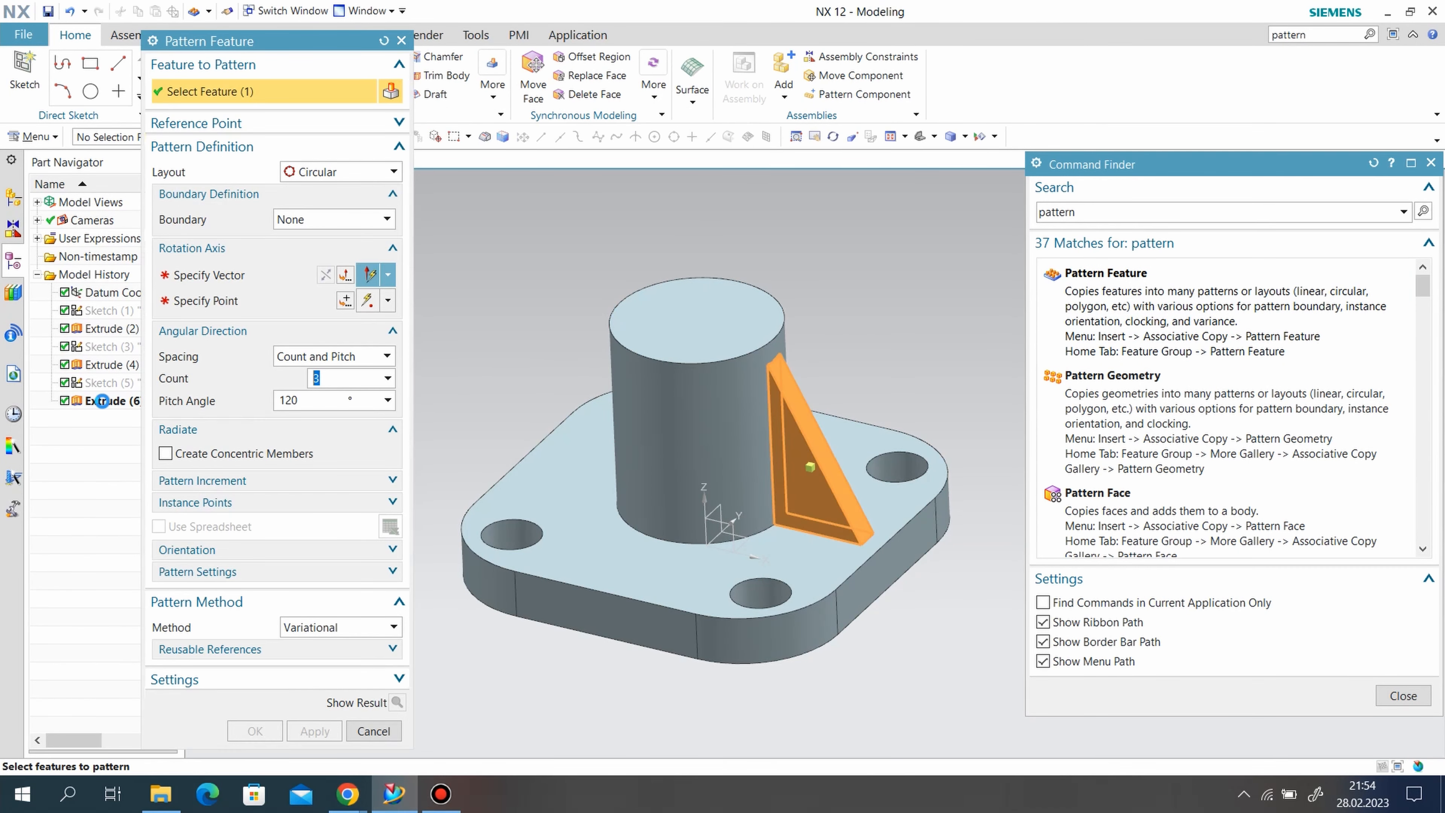
click(111, 400)
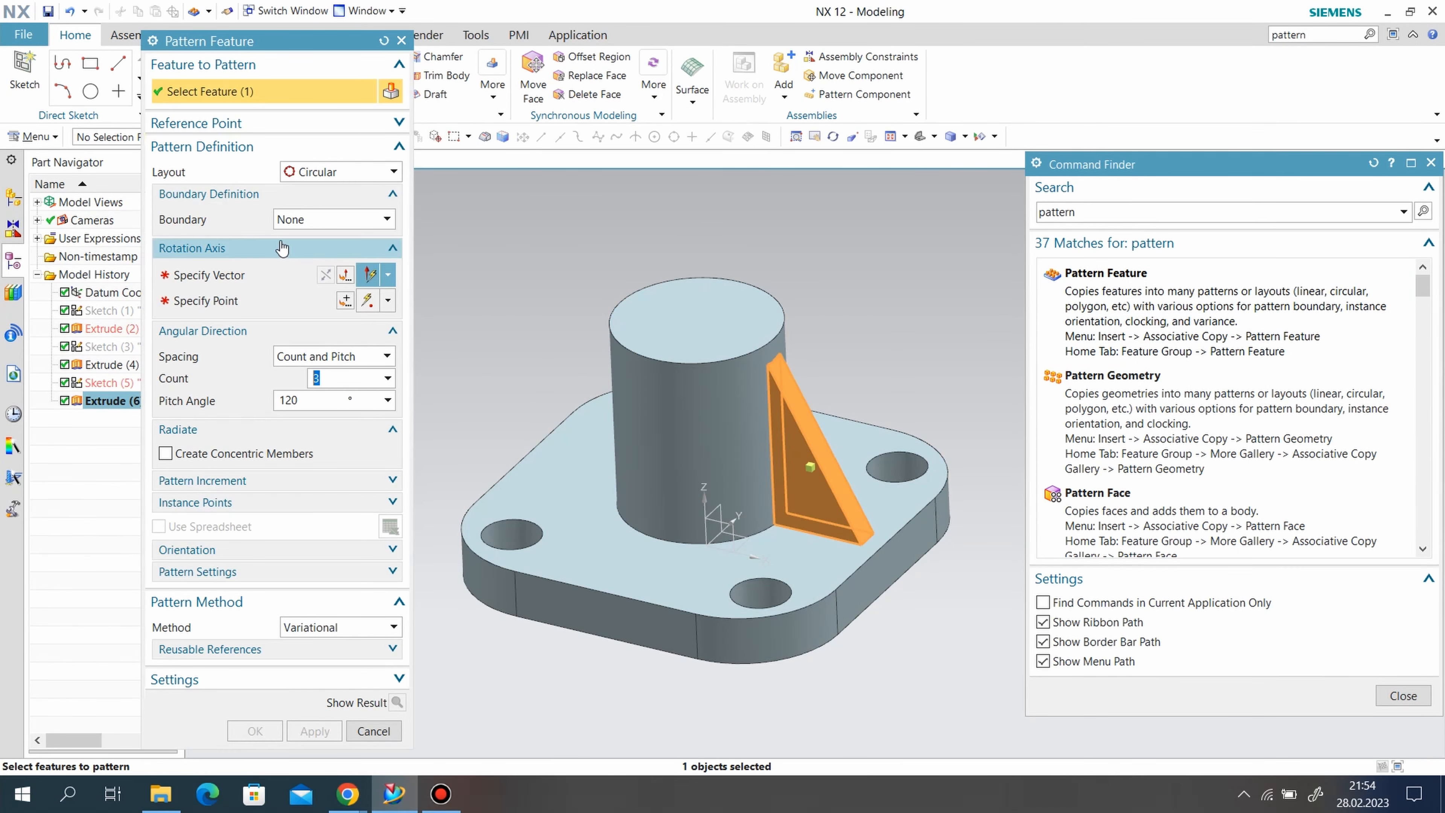
click(815, 424)
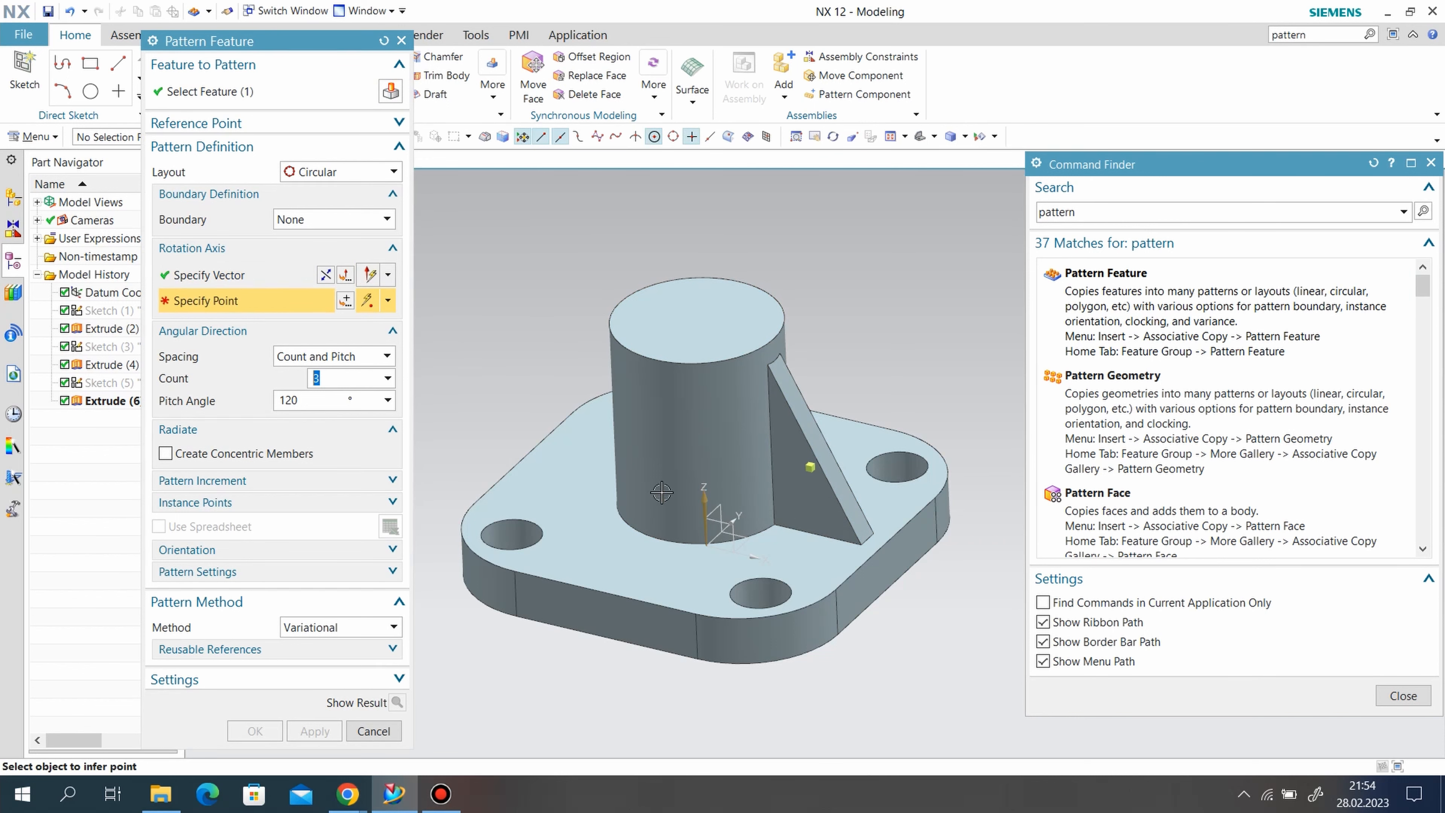
click(671, 366)
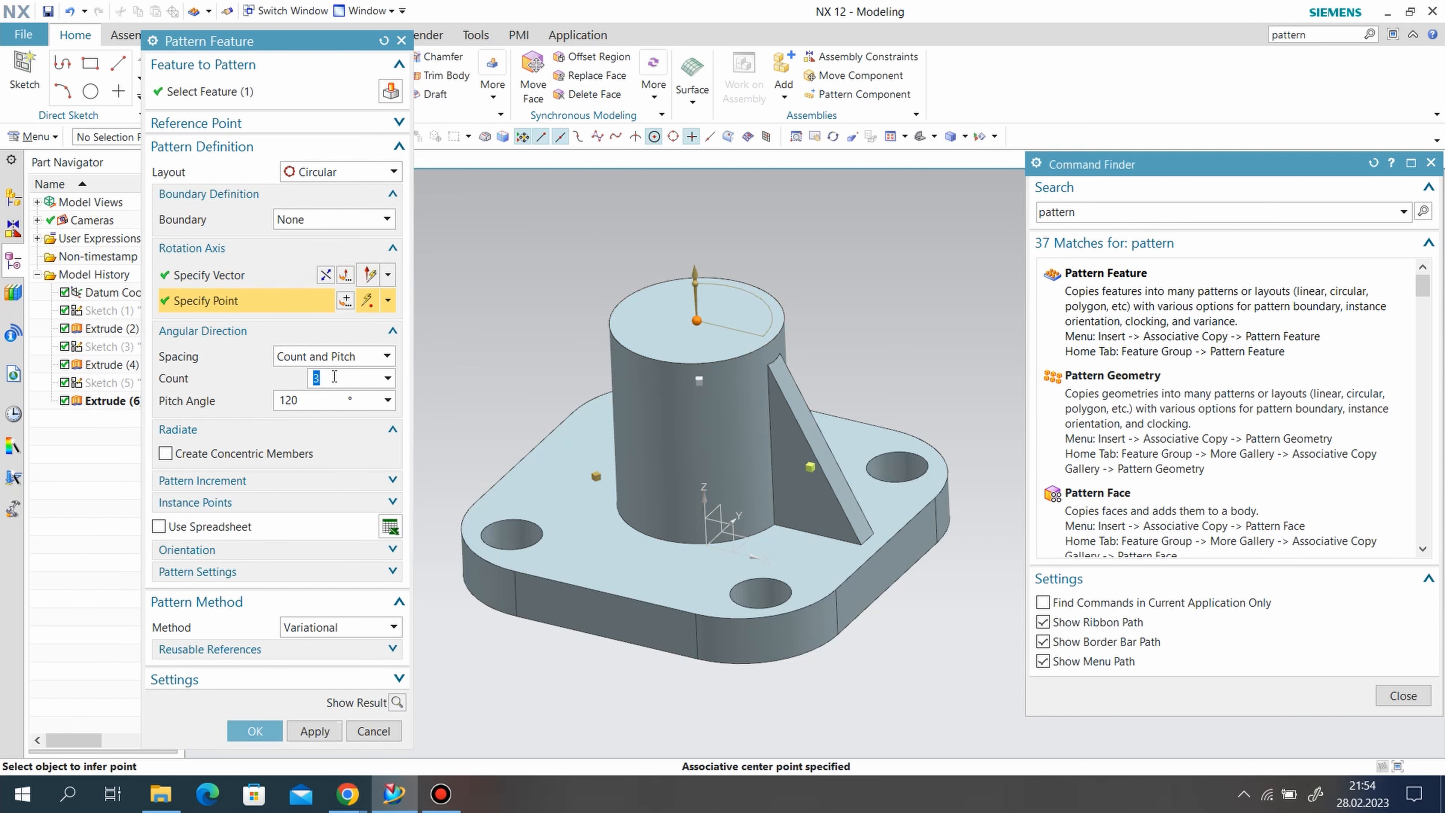
Set the rib pattern's spacing to Count and Span with a count of 4 over 360°, and create the pattern
click(319, 358)
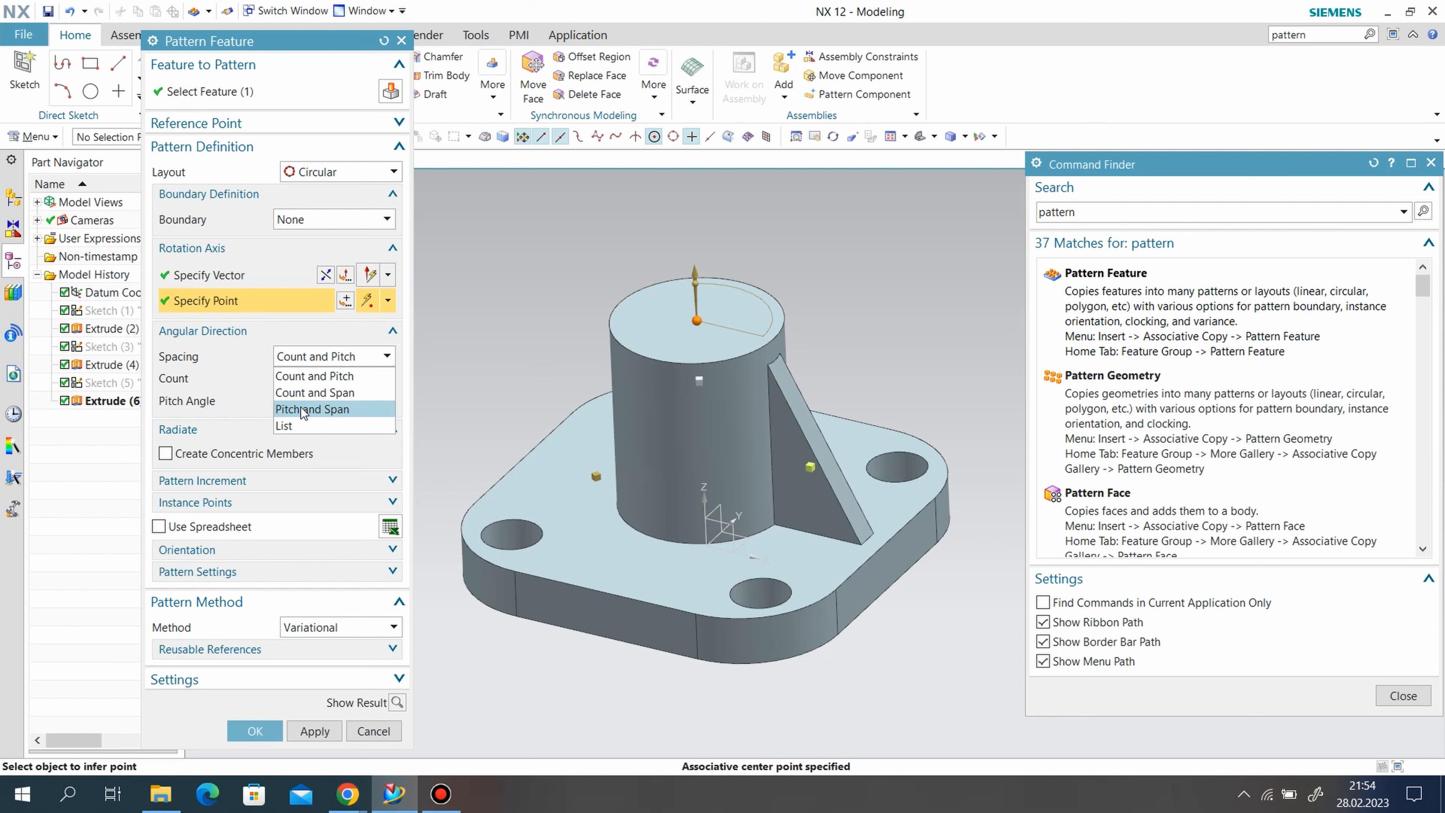
click(302, 409)
click(335, 360)
click(318, 393)
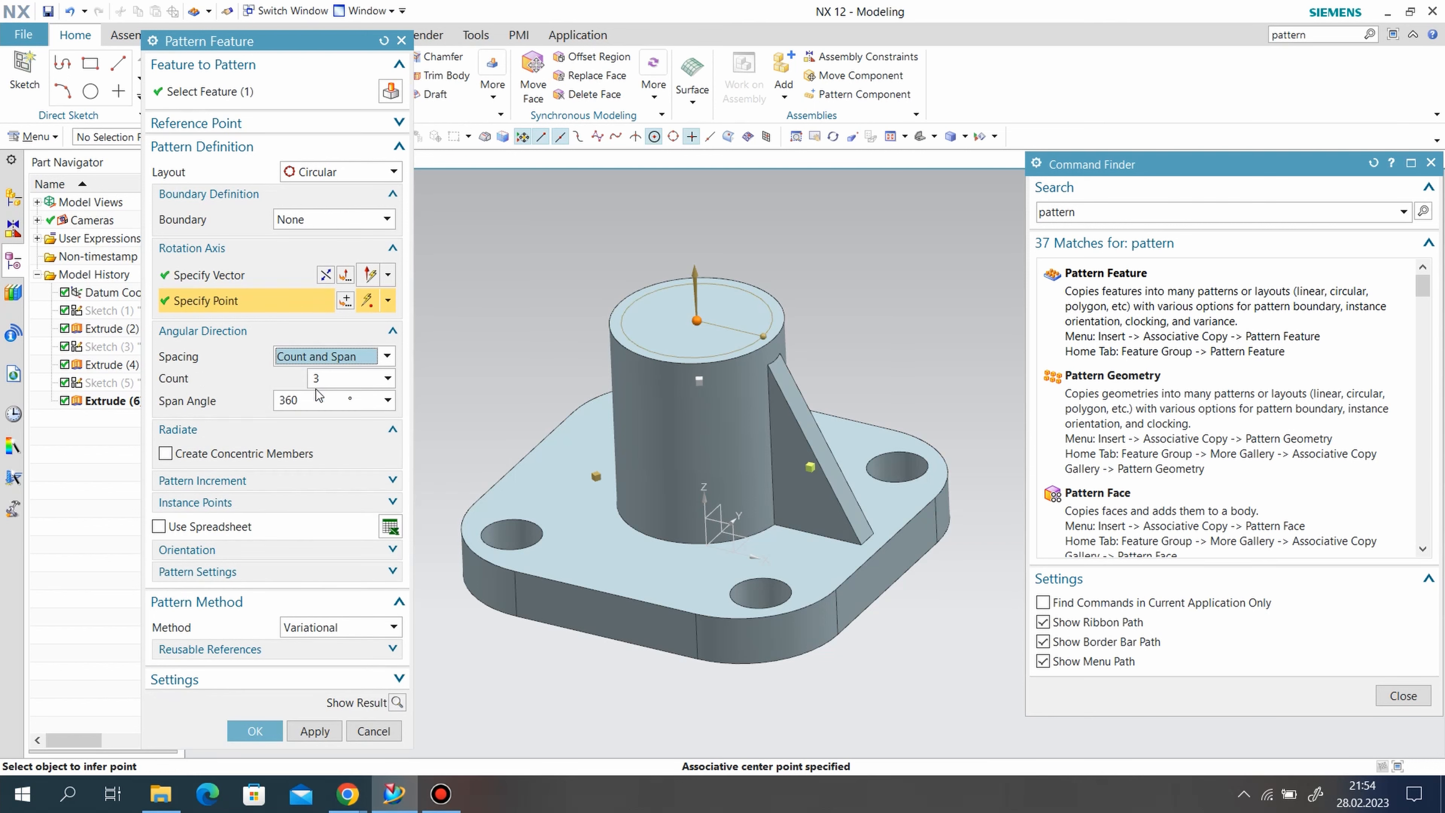
drag(326, 378, 305, 379)
text(4)
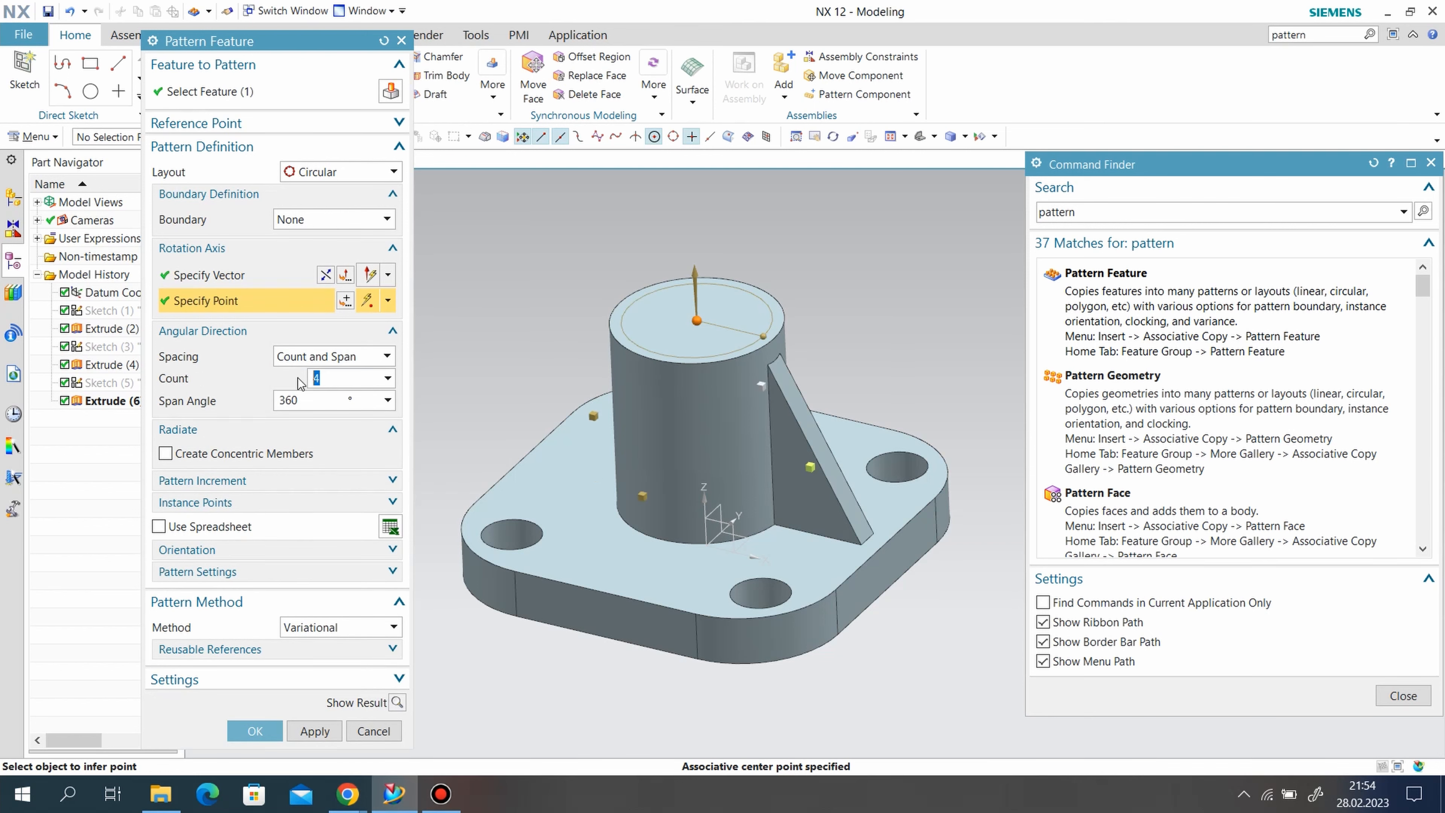
click(257, 731)
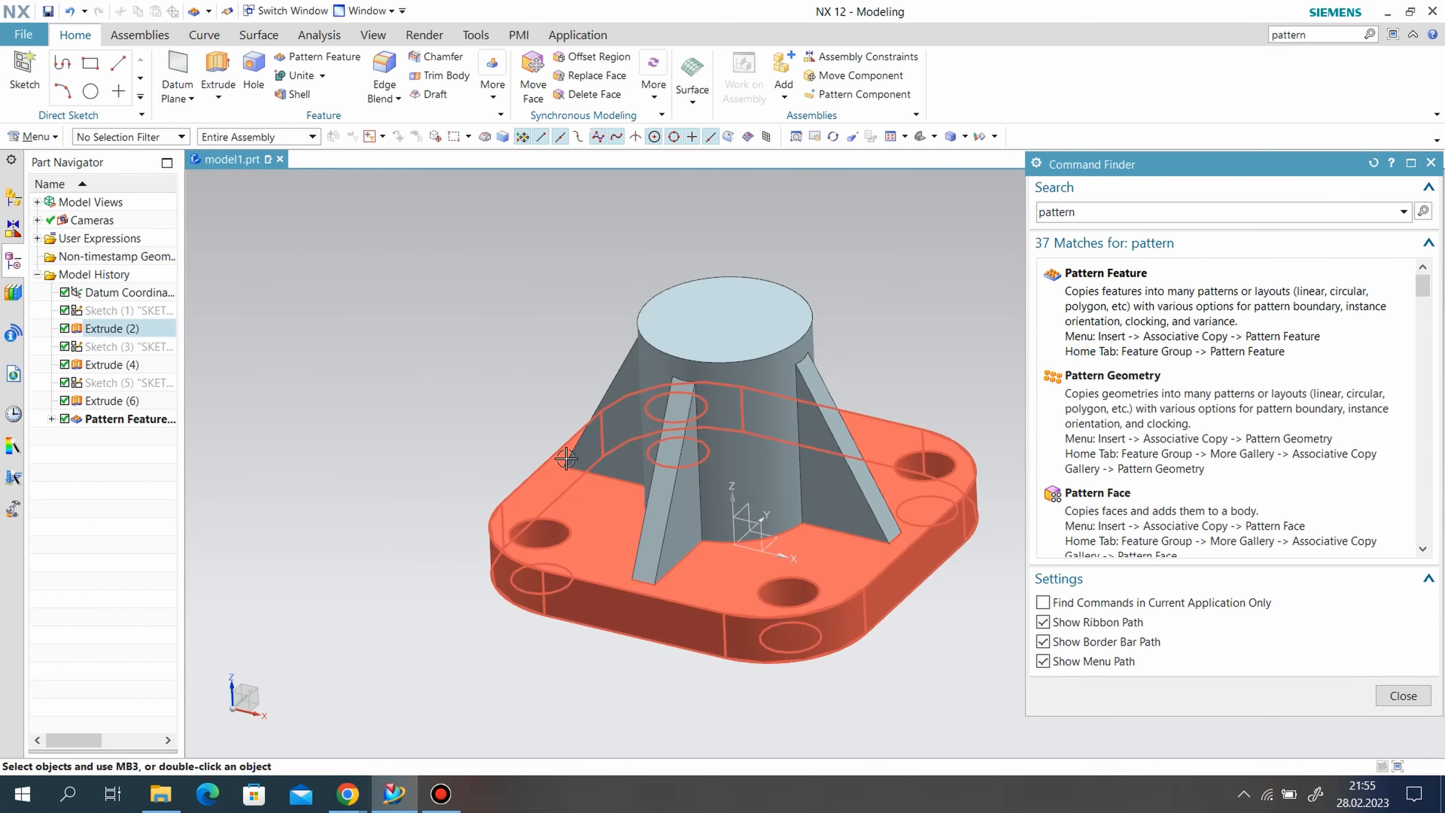
Start a sketch on the cylinder's top face and dismiss the command search results
mouse_move(512, 484)
middle_down()
mouse_move(761, 485)
mouse_move(762, 569)
middle_up()
click(25, 70)
click(797, 353)
click(302, 433)
click(1431, 164)
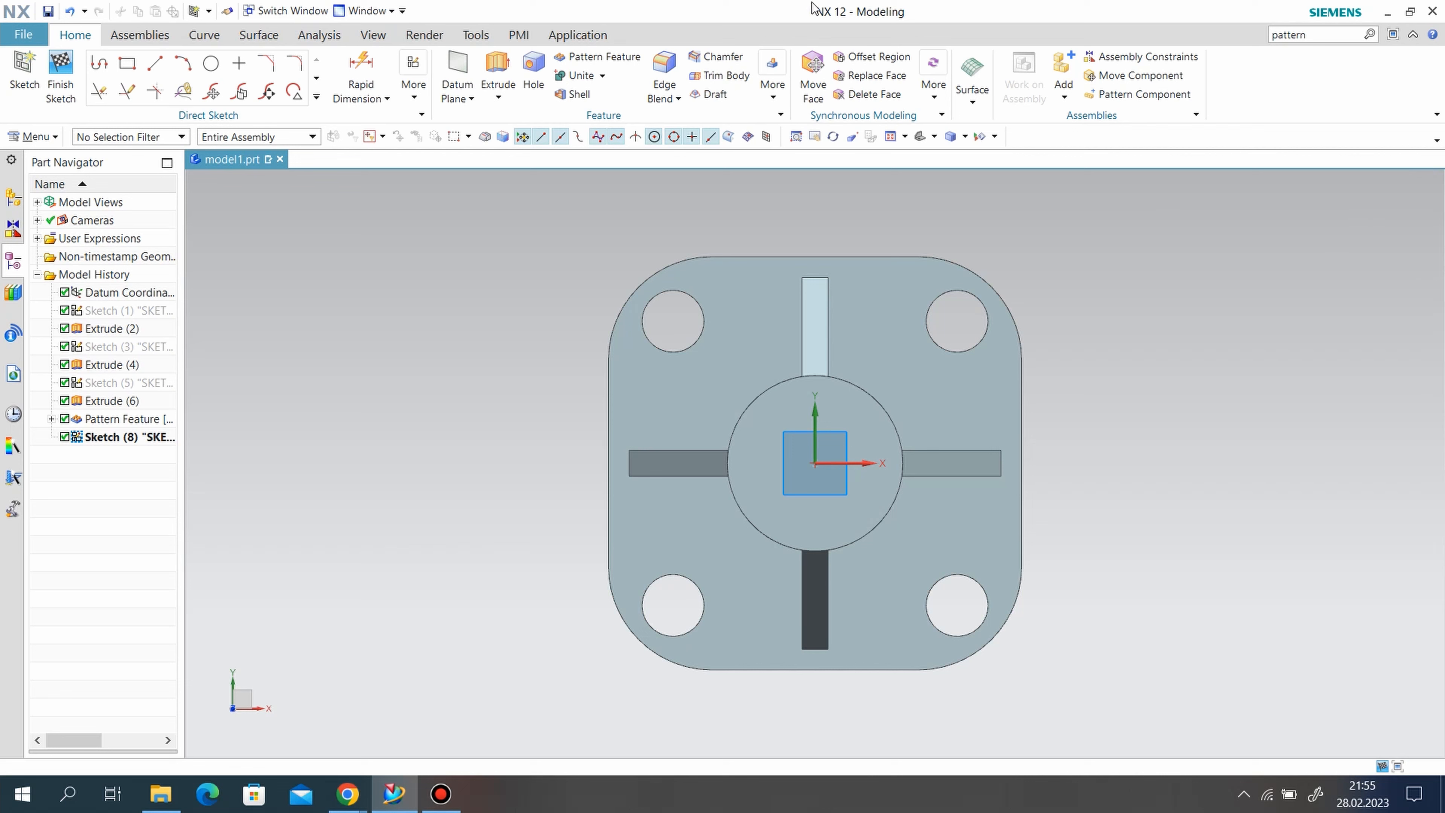
Draw a circle about 16.4 mm in diameter centered on the sketch origin
click(211, 63)
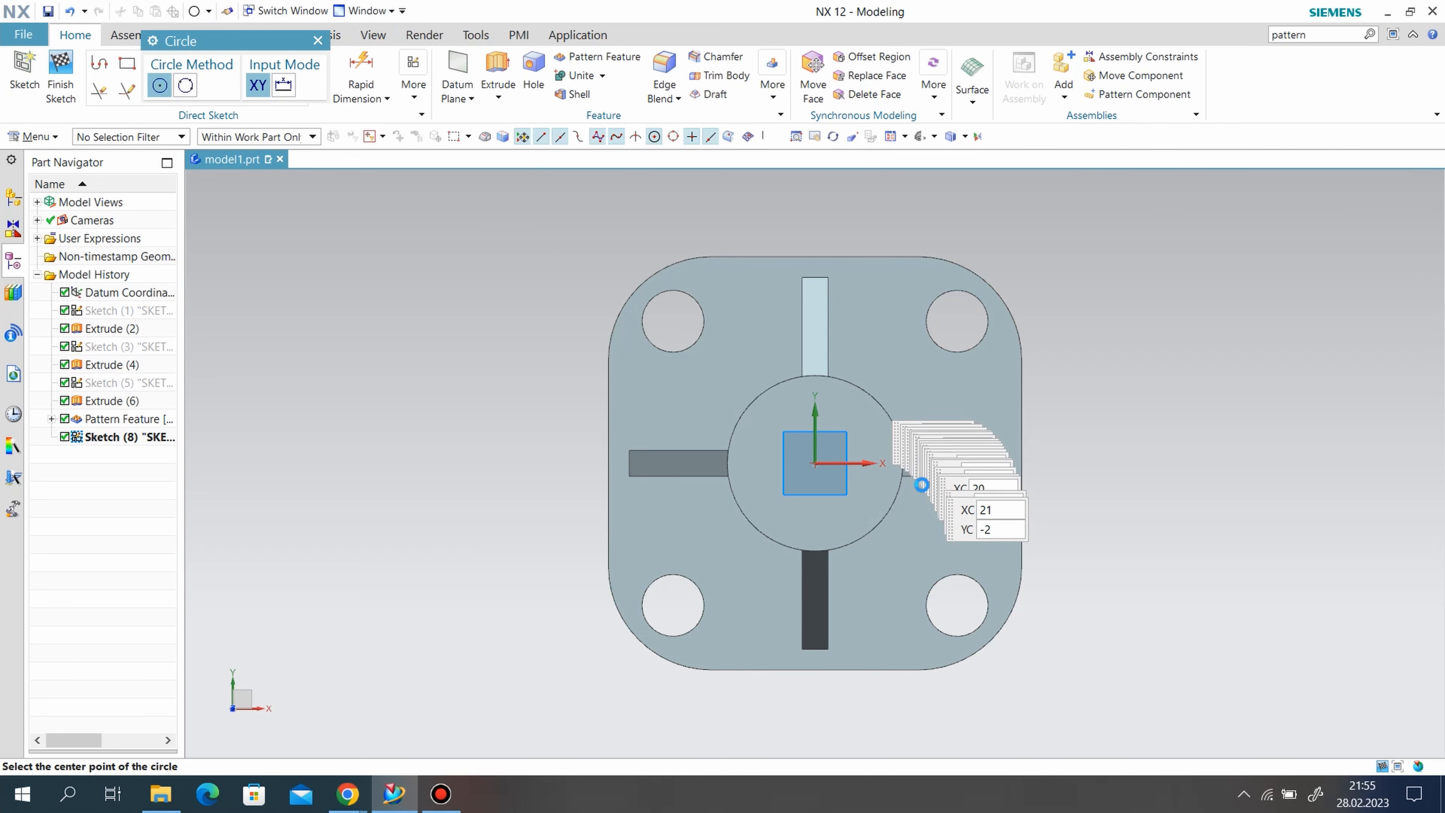
click(815, 462)
click(832, 424)
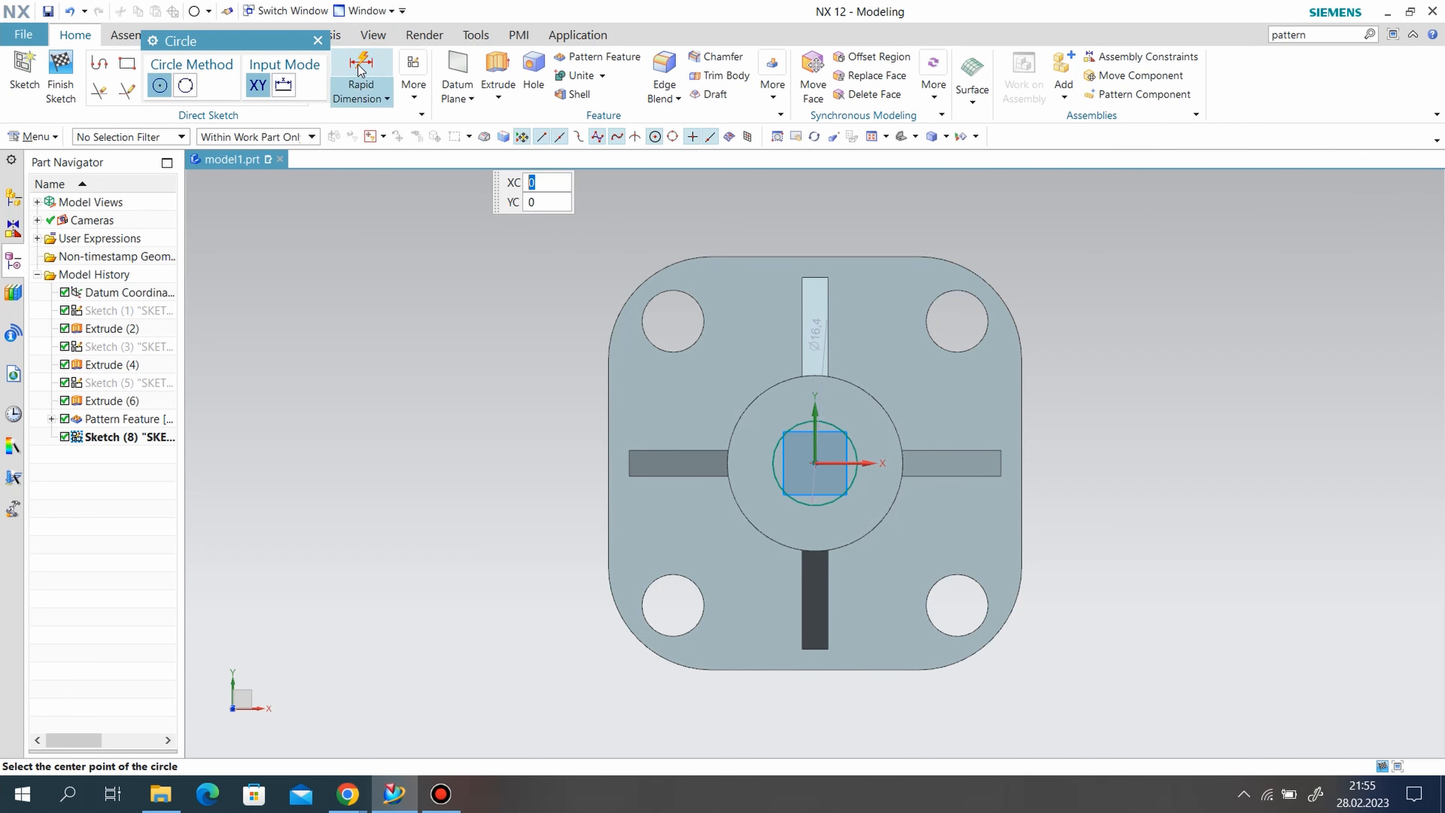
key(Escape)
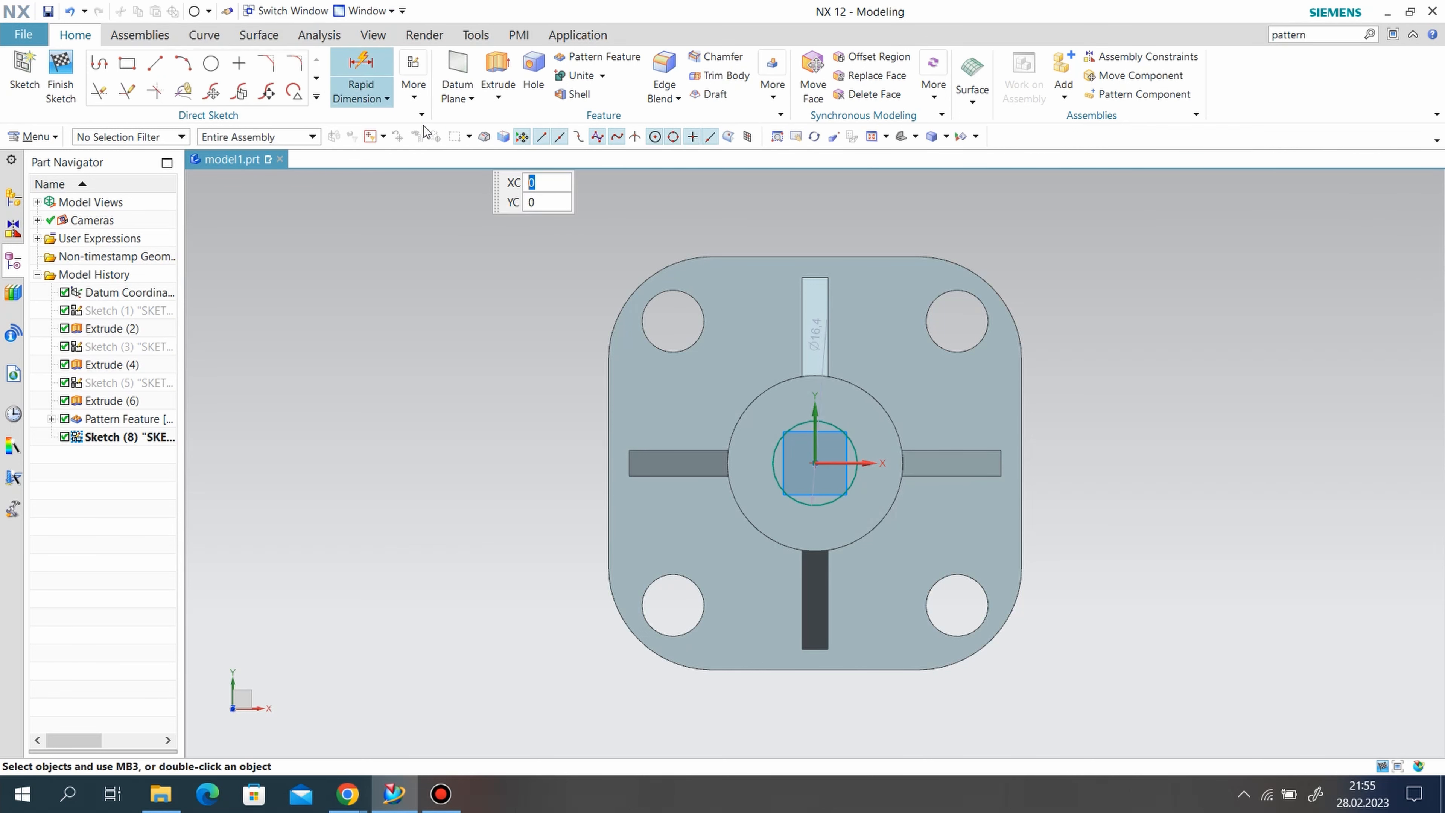